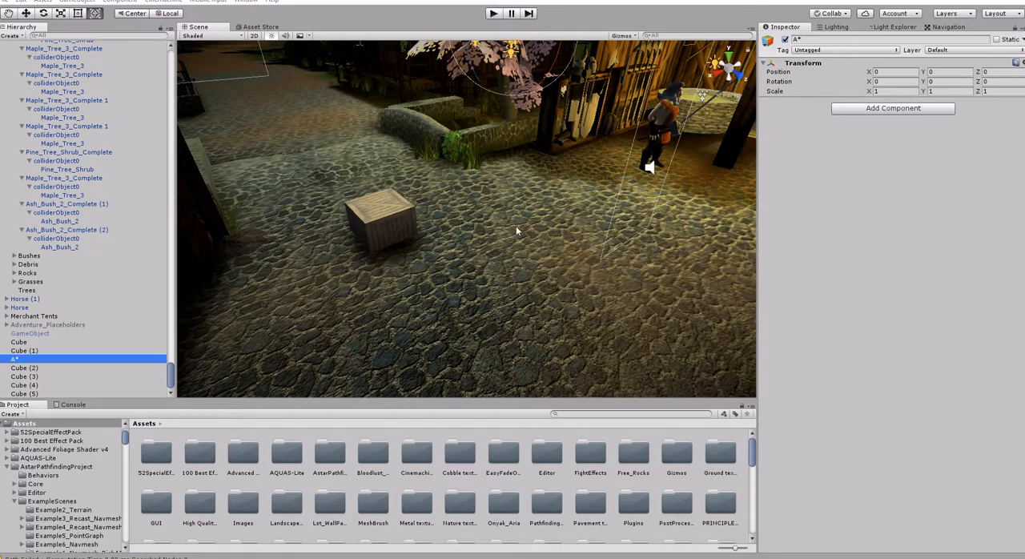
# - Examine the village market scene and display its existing baked NavMesh overlay before returning to the A* object's properties
pyautogui.moveTo(496, 229); pyautogui.dragTo(165, 242, button='right')
pyautogui.press('s')
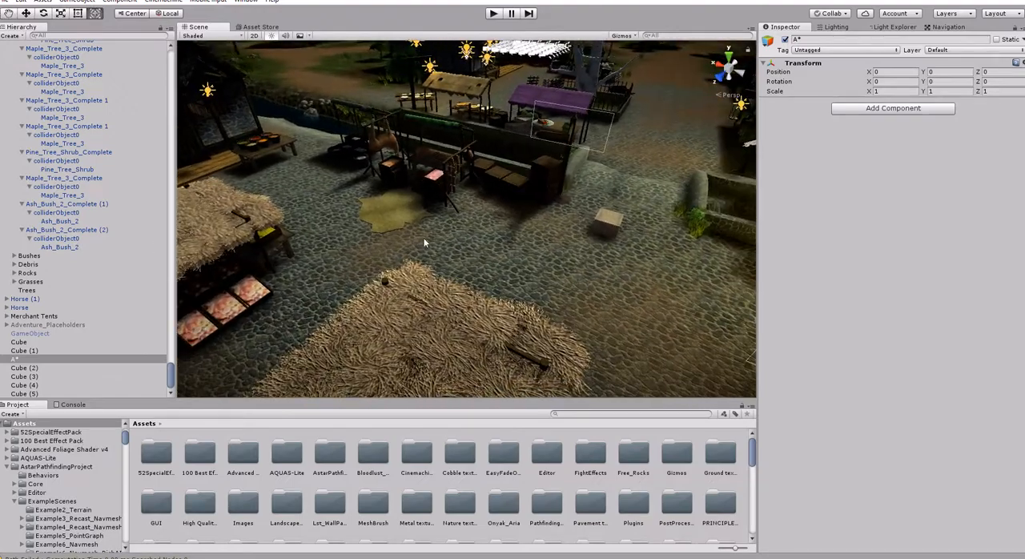
pyautogui.moveTo(523, 238); pyautogui.dragTo(270, 233, button='right')
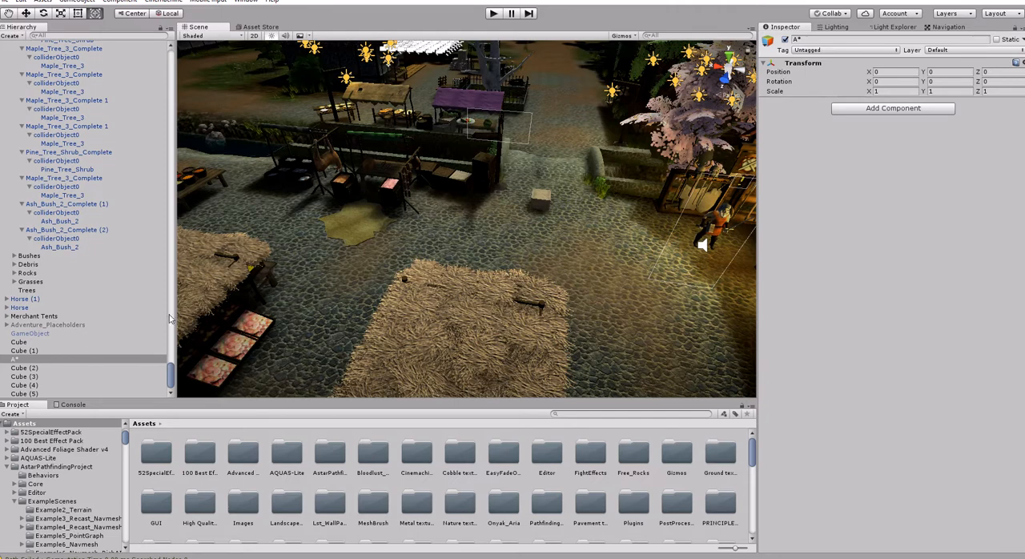
pyautogui.press('a')
pyautogui.moveTo(325, 233); pyautogui.dragTo(328, 243, button='right')
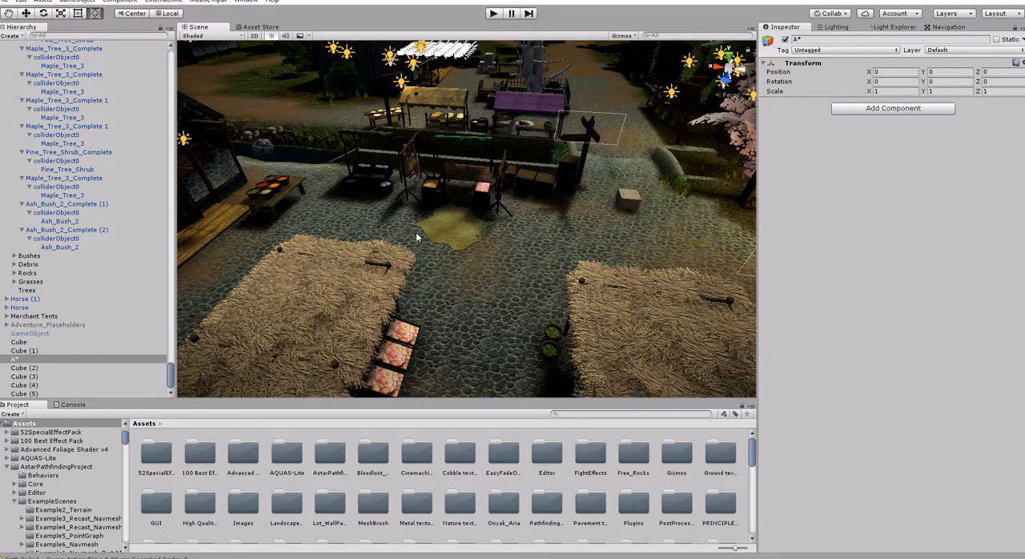
pyautogui.moveTo(509, 263); pyautogui.dragTo(599, 126, button='right')
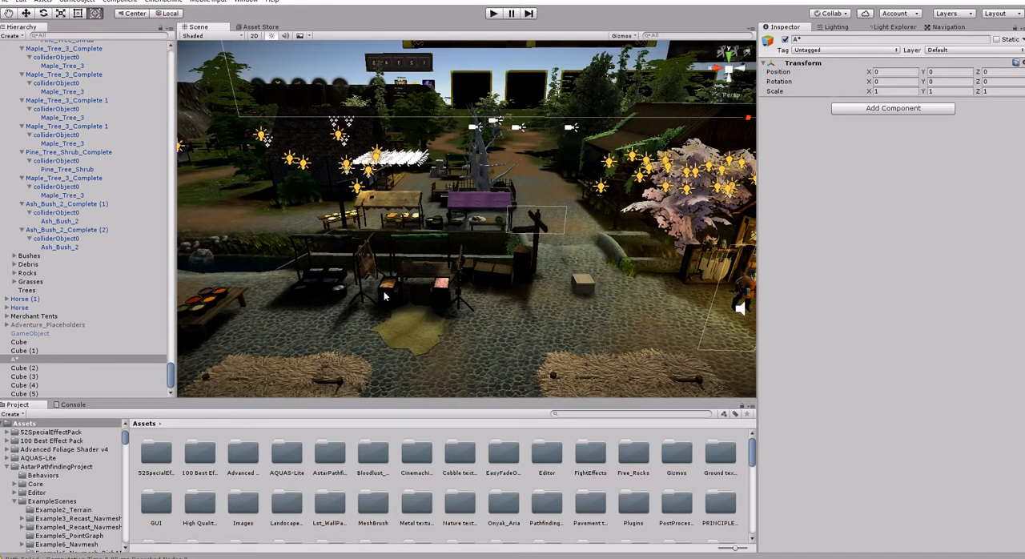
pyautogui.moveTo(381, 304); pyautogui.dragTo(410, 342, button='right')
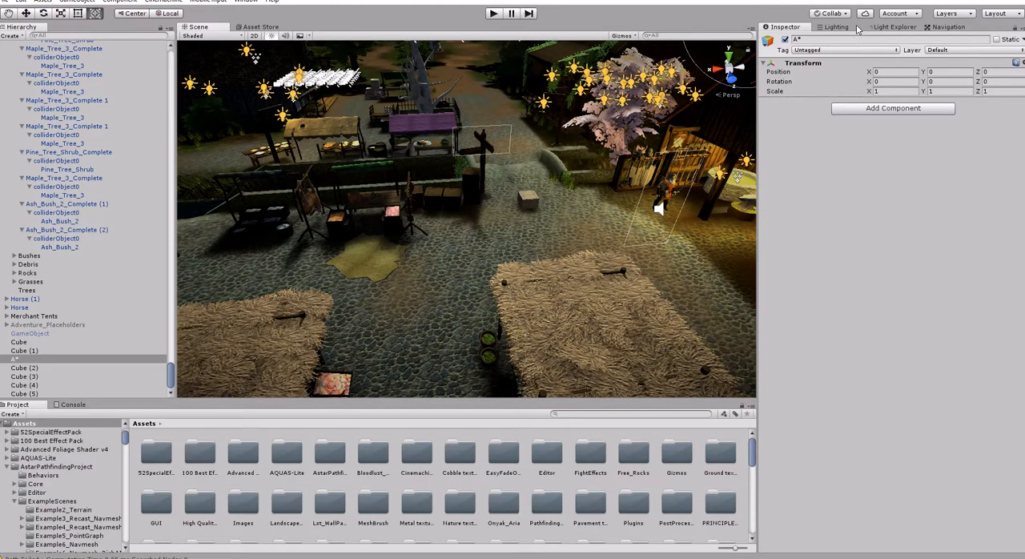
pyautogui.click(949, 28)
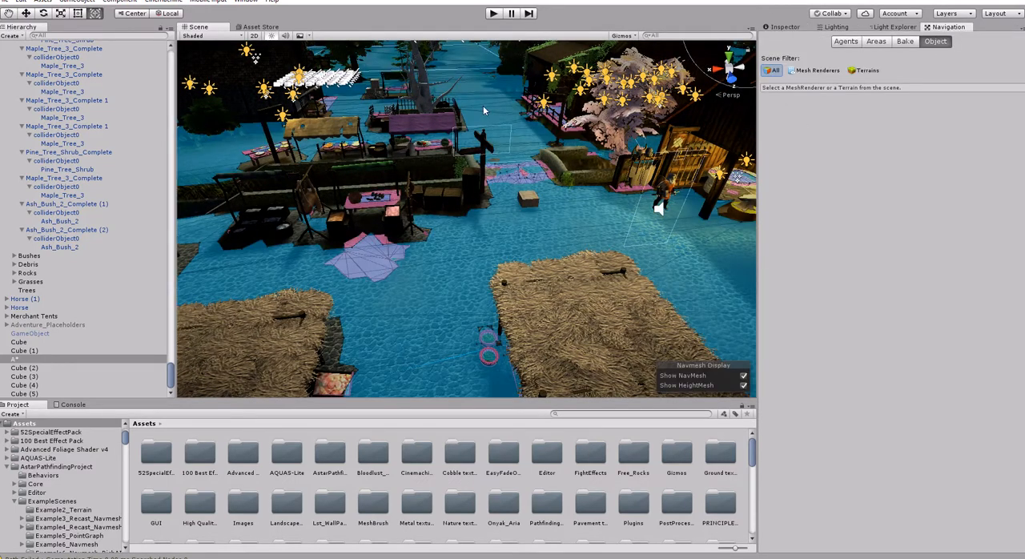
pyautogui.moveTo(527, 139); pyautogui.dragTo(559, 178, button='right')
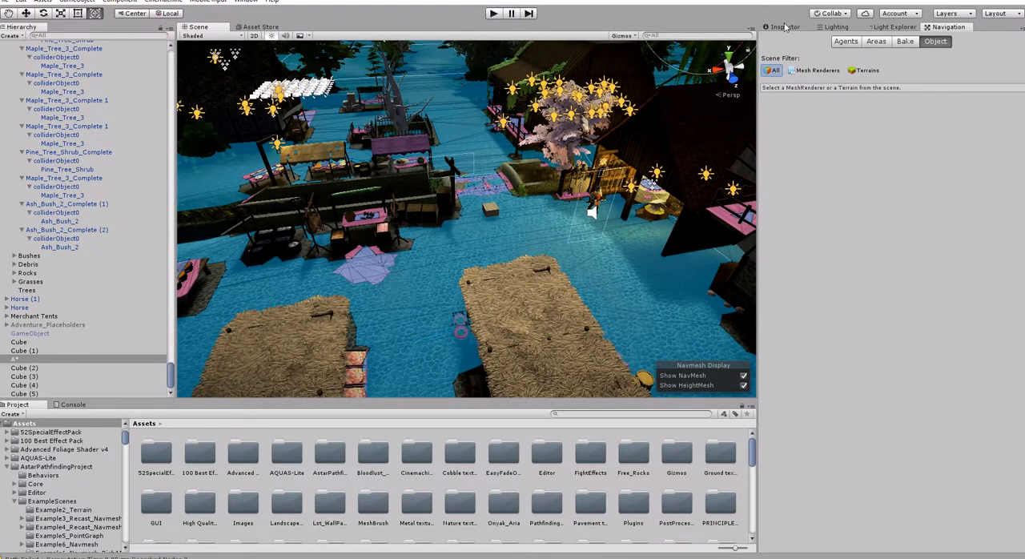
pyautogui.click(785, 27)
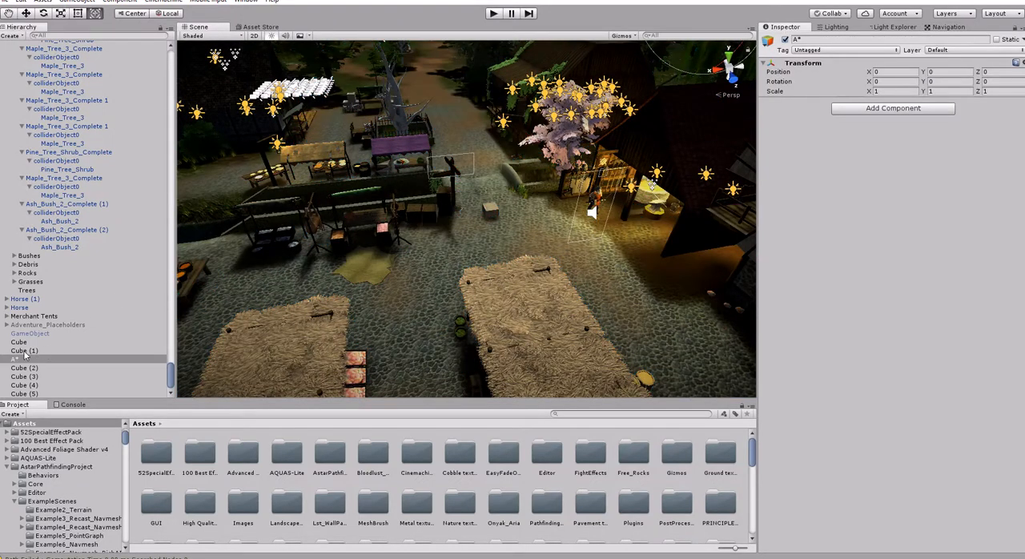
# - Add the Pathfinder component to the A* object and expand its Graphs section
pyautogui.click(826, 40)
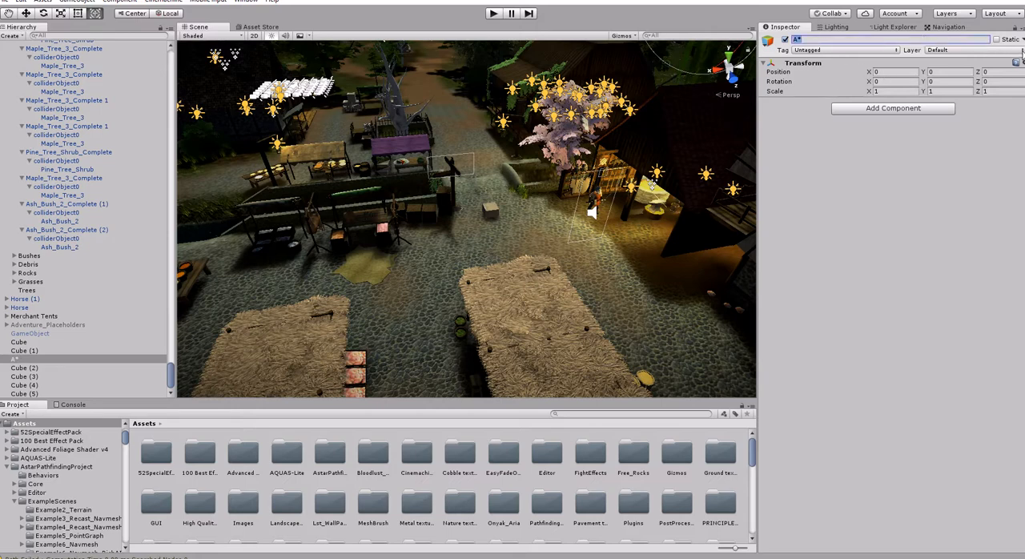
pyautogui.click(890, 107)
pyautogui.write('pathf')
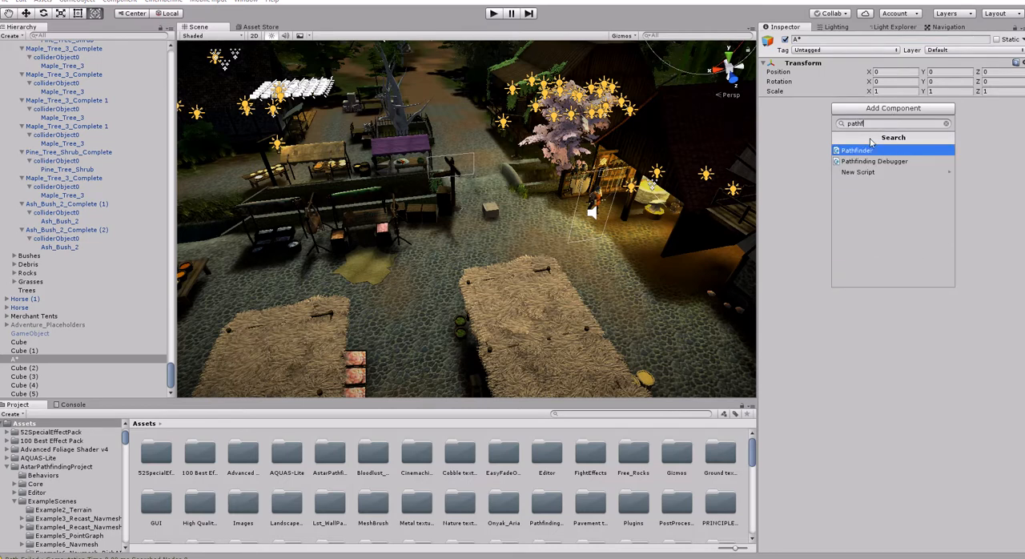
pyautogui.press('Return')
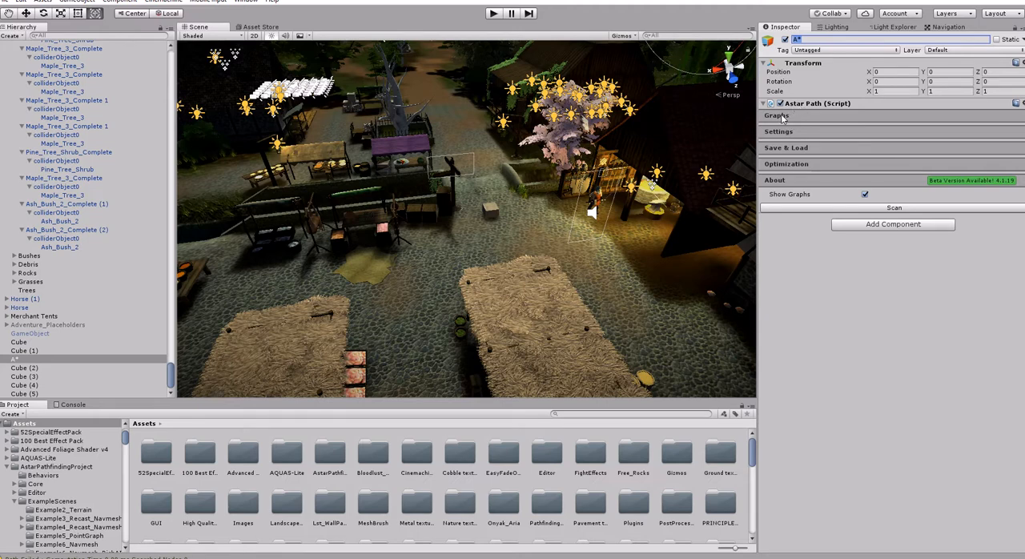
pyautogui.click(777, 117)
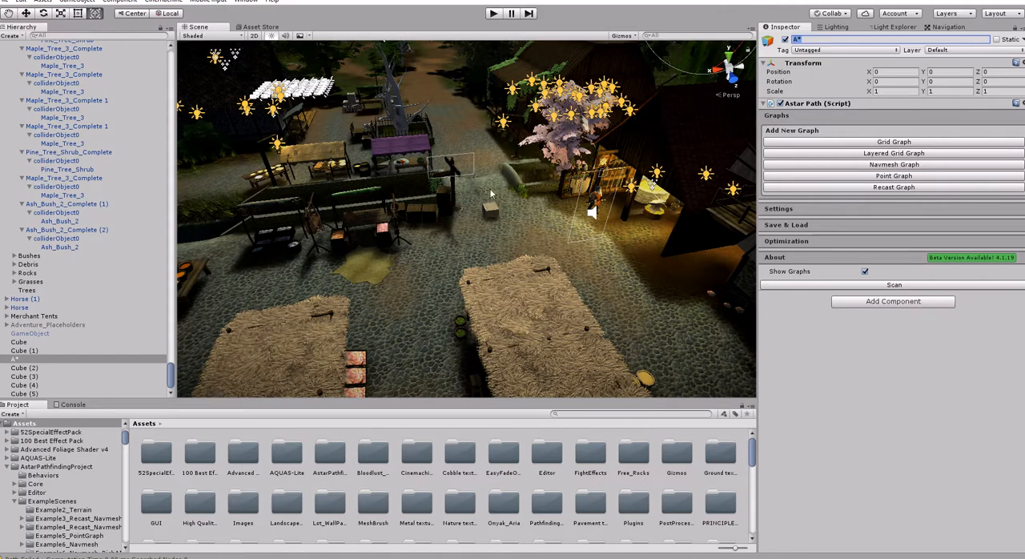
# - Add a Recast Graph to the Astar Path component and expand the graph's settings
pyautogui.moveTo(542, 171)
pyautogui.mouseDown(button='right')
pyautogui.moveTo(511, 164)
pyautogui.moveTo(533, 160)
pyautogui.moveTo(550, 184)
pyautogui.mouseUp(button='right')
pyautogui.press('s')
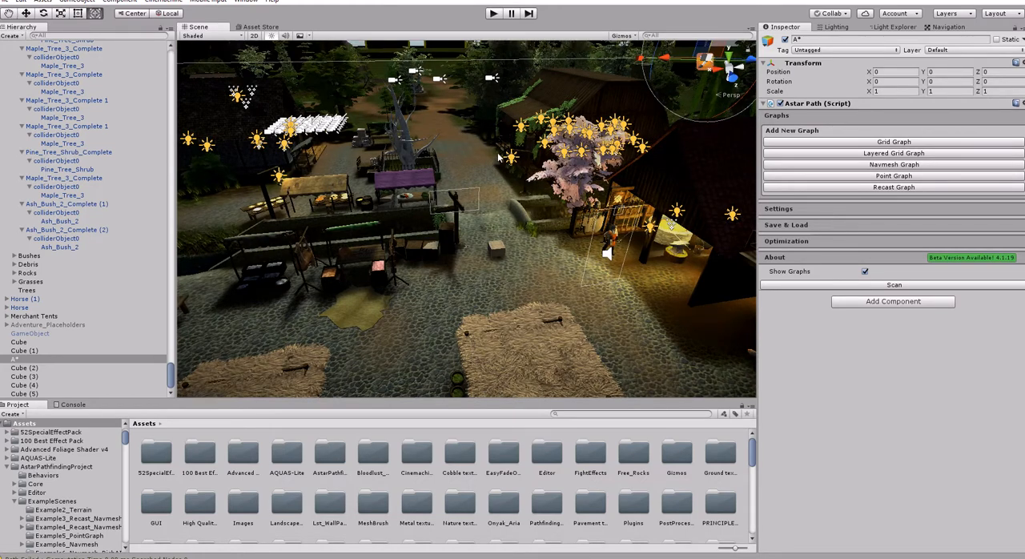
pyautogui.click(887, 189)
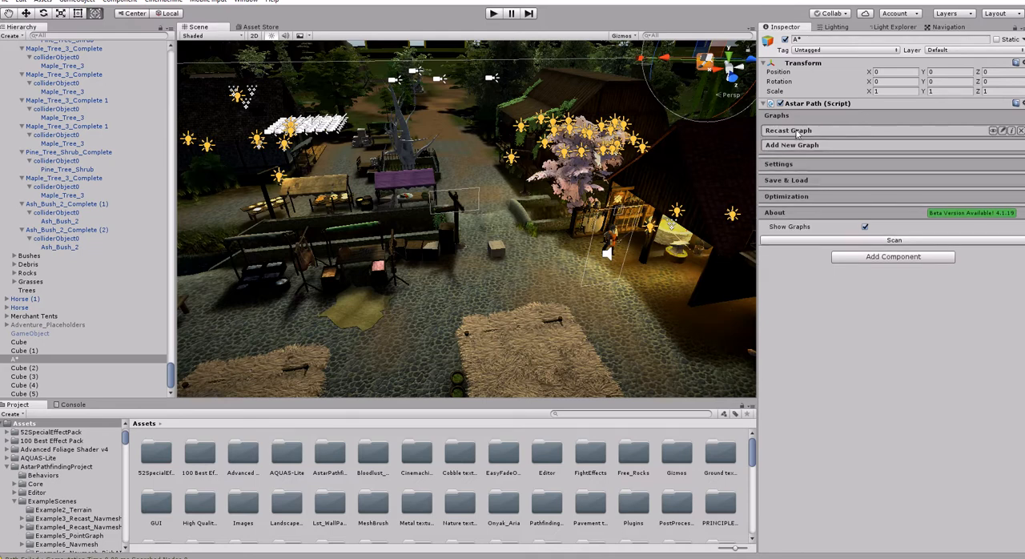
pyautogui.click(788, 133)
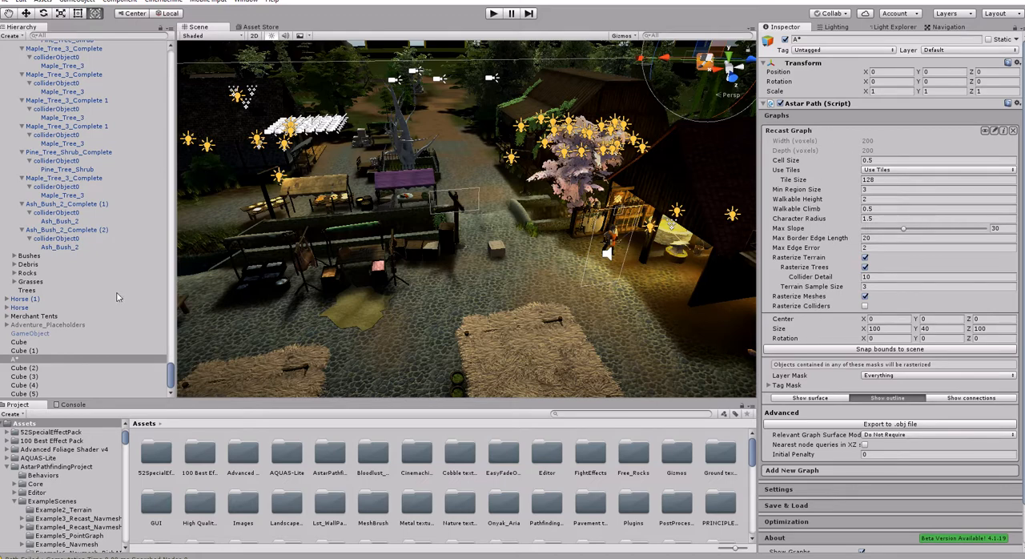
# - Focus the scene on the A* object, try to scale it along Z, and undo the scaling
pyautogui.click(24, 351)
pyautogui.click(16, 359)
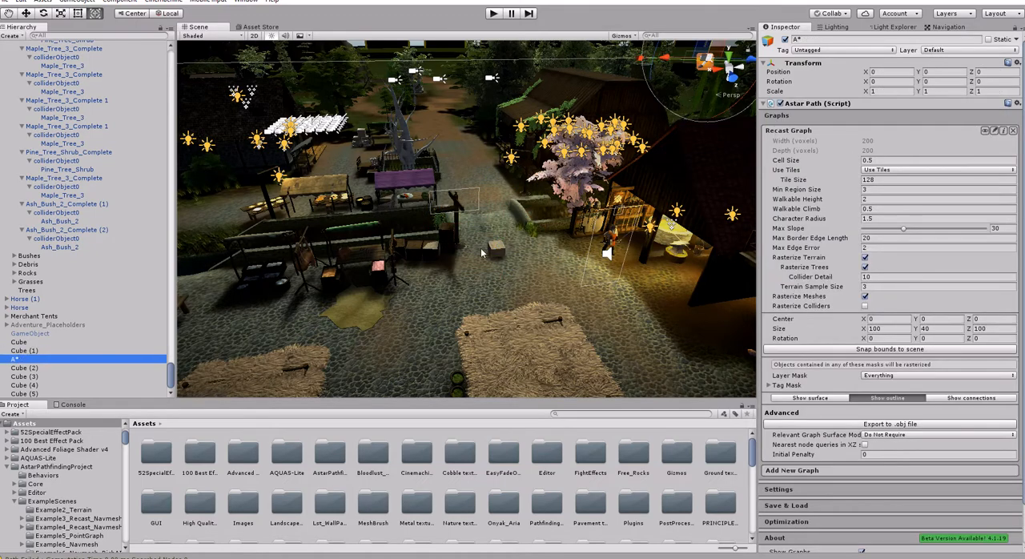
pyautogui.press('f')
pyautogui.press('d')
pyautogui.moveTo(537, 222); pyautogui.dragTo(454, 110, button='right')
pyautogui.press('s')
pyautogui.moveTo(618, 211); pyautogui.dragTo(542, 162, button='right')
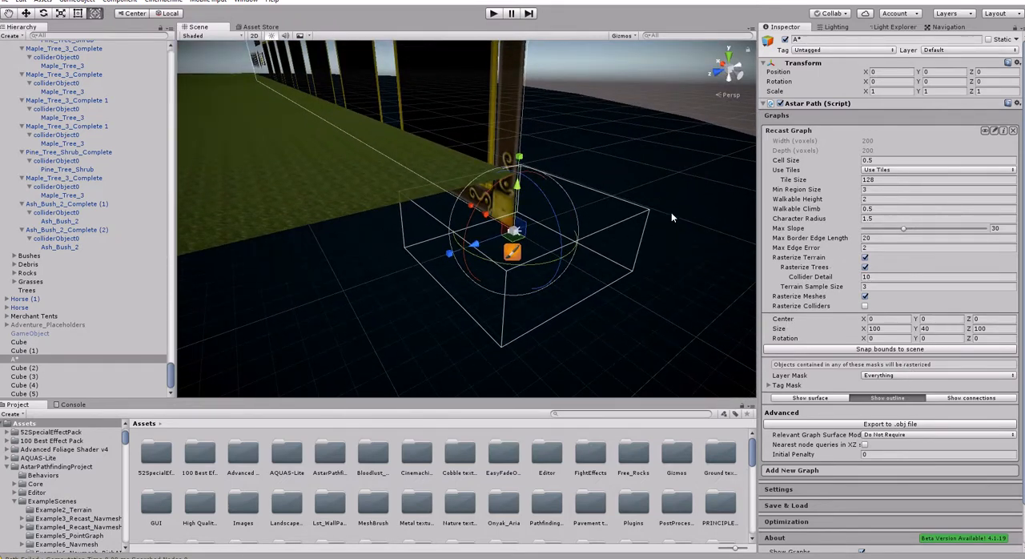
pyautogui.moveTo(454, 257); pyautogui.dragTo(476, 273)
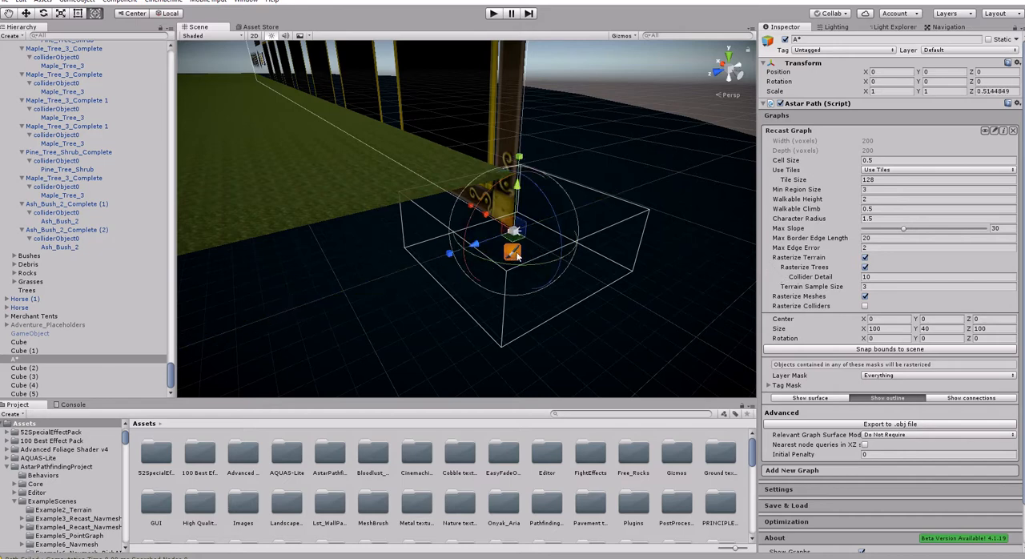
pyautogui.hotkey('ctrl', 'z')
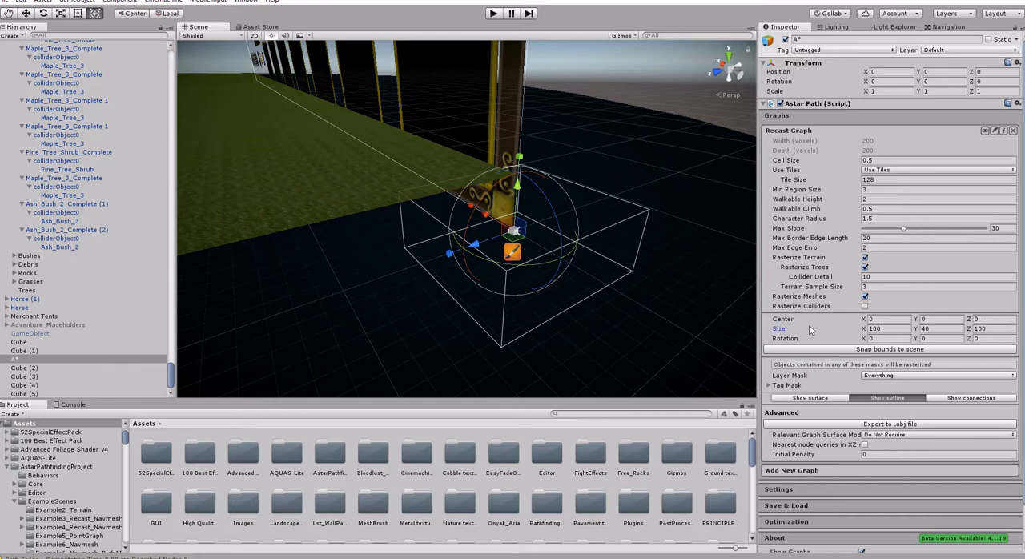
# - Increase the Recast Graph's X size to 107.7 and compare its bounds with the terrain
pyautogui.moveTo(864, 330); pyautogui.dragTo(880, 329)
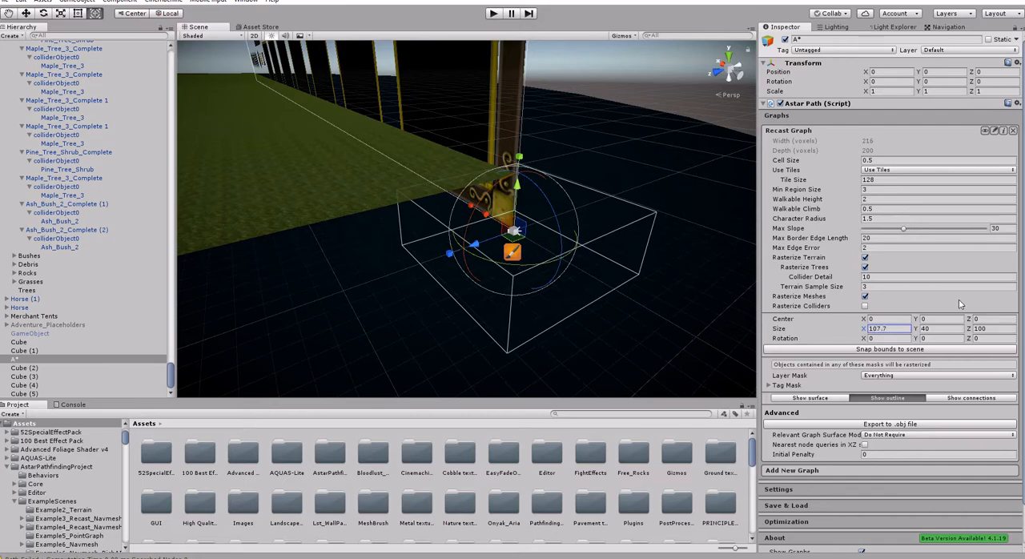
pyautogui.moveTo(605, 196); pyautogui.dragTo(476, 179, button='right')
pyautogui.moveTo(547, 192); pyautogui.dragTo(470, 152, button='right')
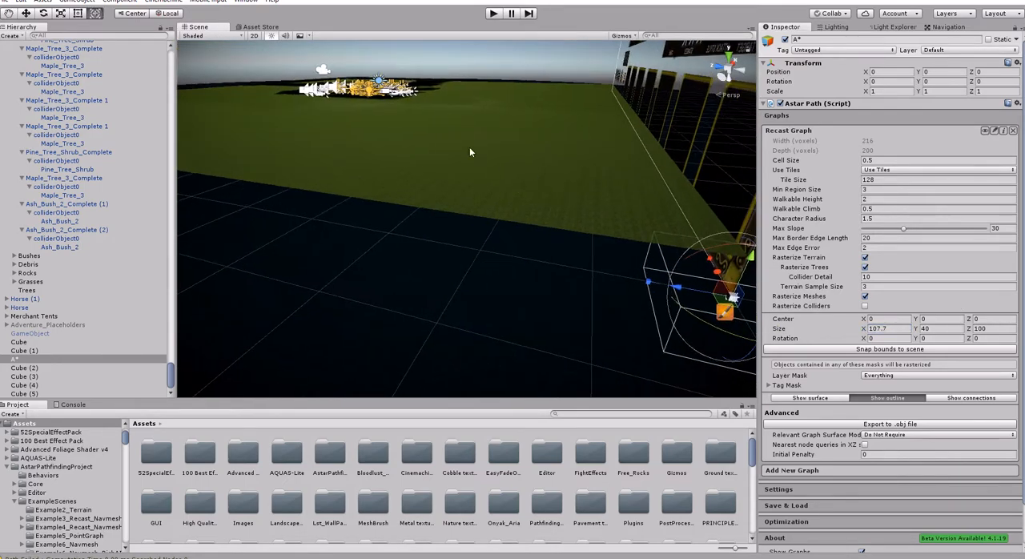
pyautogui.moveTo(443, 186); pyautogui.dragTo(646, 197, button='right')
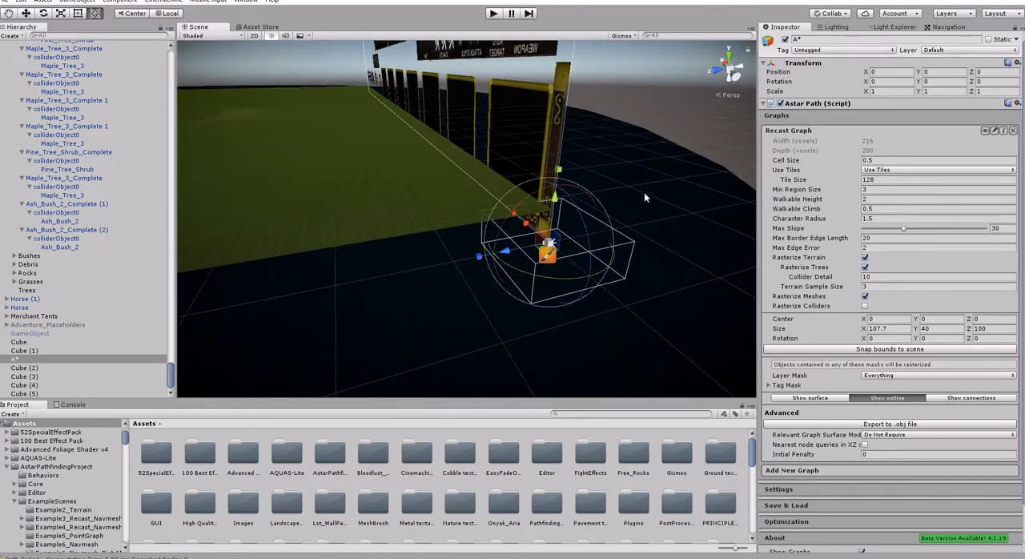
# - Set the Recast Graph's center to 1300 on X and 1300 on Z
pyautogui.click(881, 319)
pyautogui.write('13')
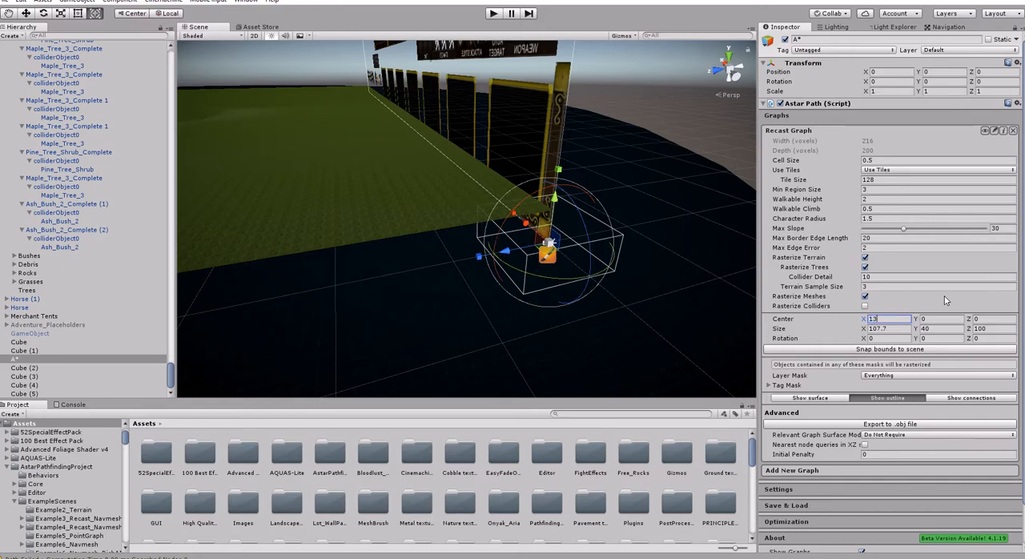
pyautogui.write('00')
pyautogui.press('Tab')
pyautogui.press('Tab')
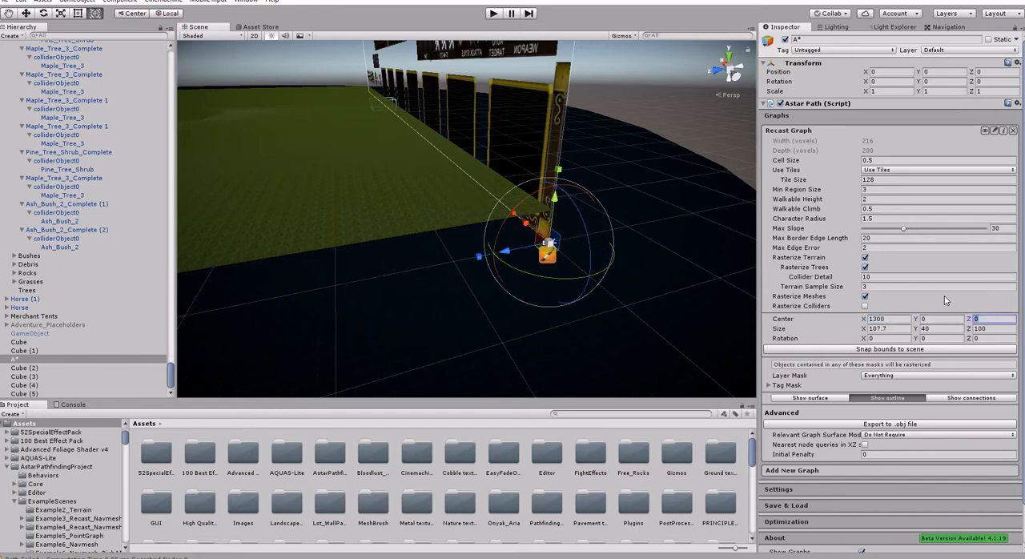
pyautogui.write('1300')
# - Set the Recast Graph's size to 500 on X and 500 on Z
pyautogui.click(905, 331)
pyautogui.write('5')
pyautogui.press('Tab')
pyautogui.press('Tab')
# - Focus the scene on the collider of Ash_Bush_2_Complete (2) to overlook the village terrain, collapse the Rocks group, and reselect A*
pyautogui.moveTo(505, 182); pyautogui.dragTo(354, 145, button='right')
pyautogui.click(14, 273)
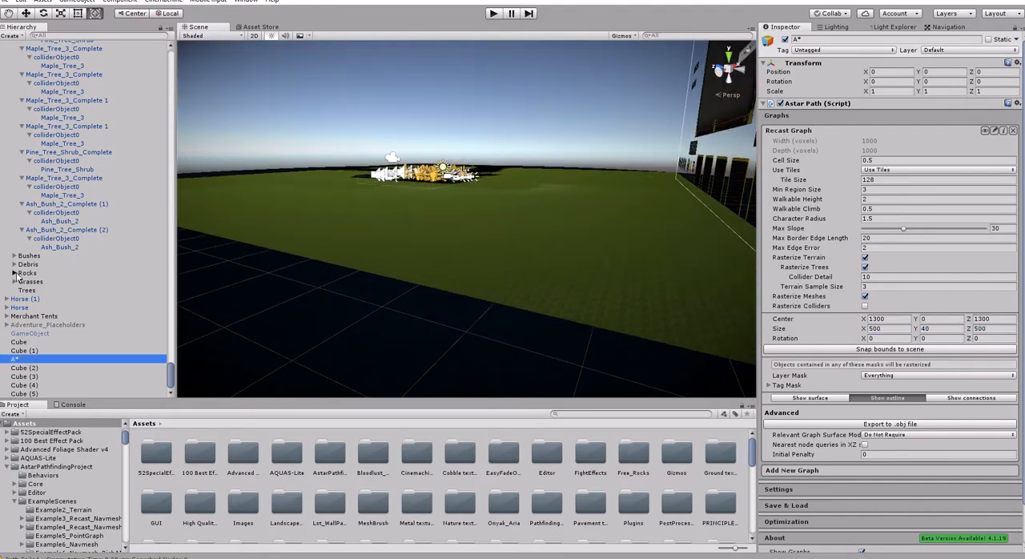
pyautogui.doubleClick(48, 239)
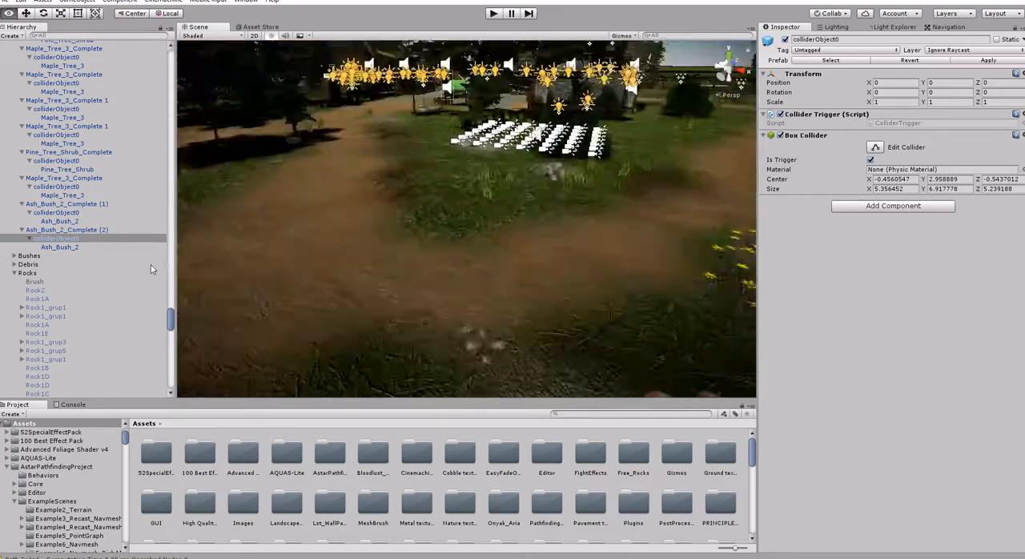
pyautogui.moveTo(151, 265); pyautogui.dragTo(469, 333, button='right')
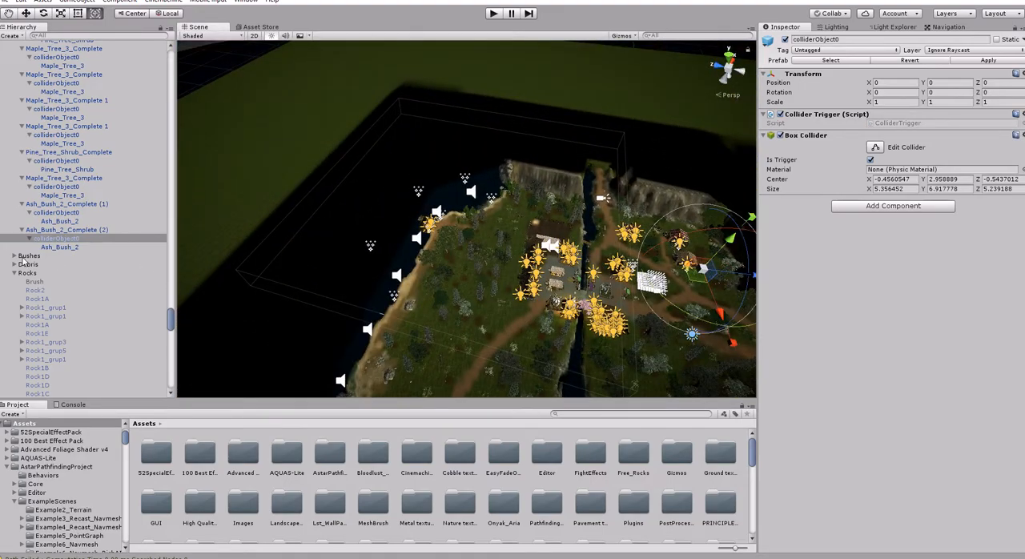
pyautogui.scroll(-13, 54, 321)
pyautogui.click(56, 374)
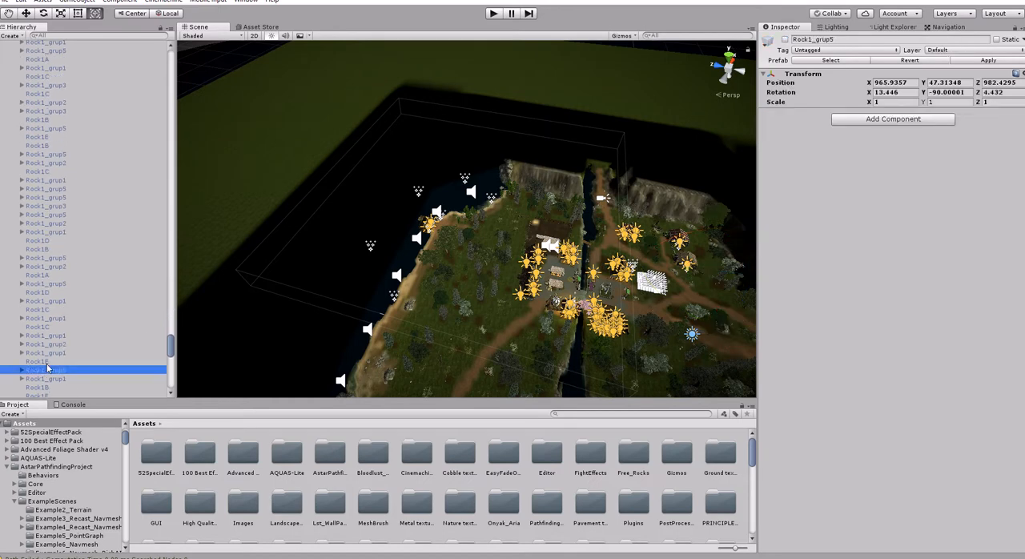
pyautogui.press('Left')
pyautogui.press('Left')
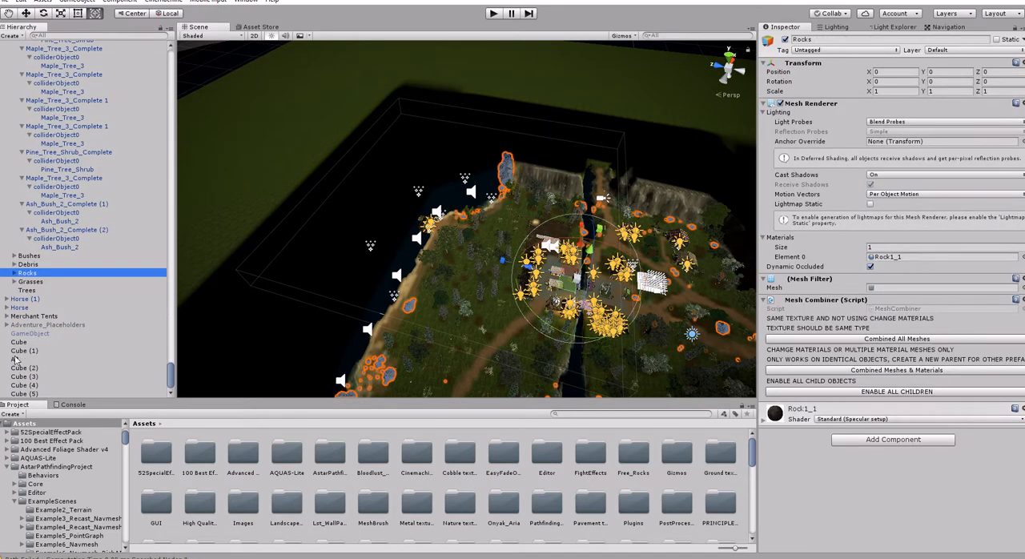
pyautogui.click(18, 359)
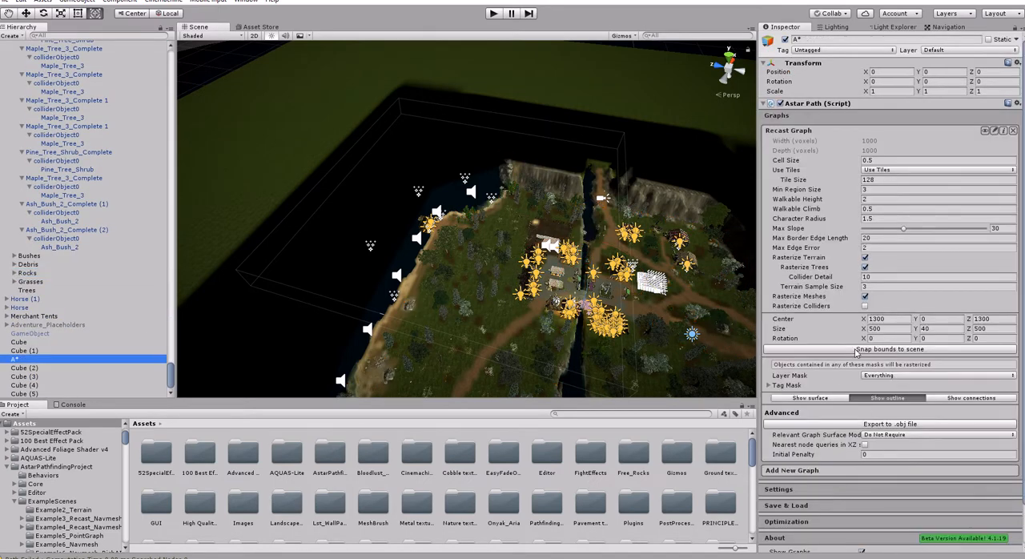
# - Set the Recast Graph's X size to 532.2 and shift its center to X 1194.3 and Z 1112 over the village terrain
pyautogui.moveTo(866, 329); pyautogui.dragTo(927, 330)
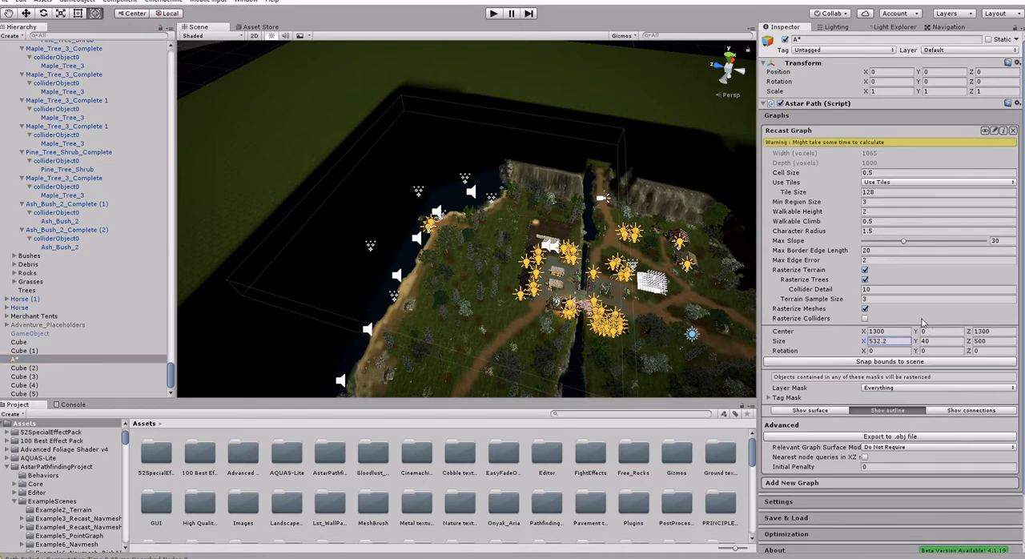
pyautogui.moveTo(864, 332); pyautogui.dragTo(785, 332)
pyautogui.moveTo(633, 256); pyautogui.dragTo(681, 334, button='right')
pyautogui.moveTo(970, 331); pyautogui.dragTo(687, 291)
pyautogui.moveTo(687, 292); pyautogui.dragTo(520, 132, button='right')
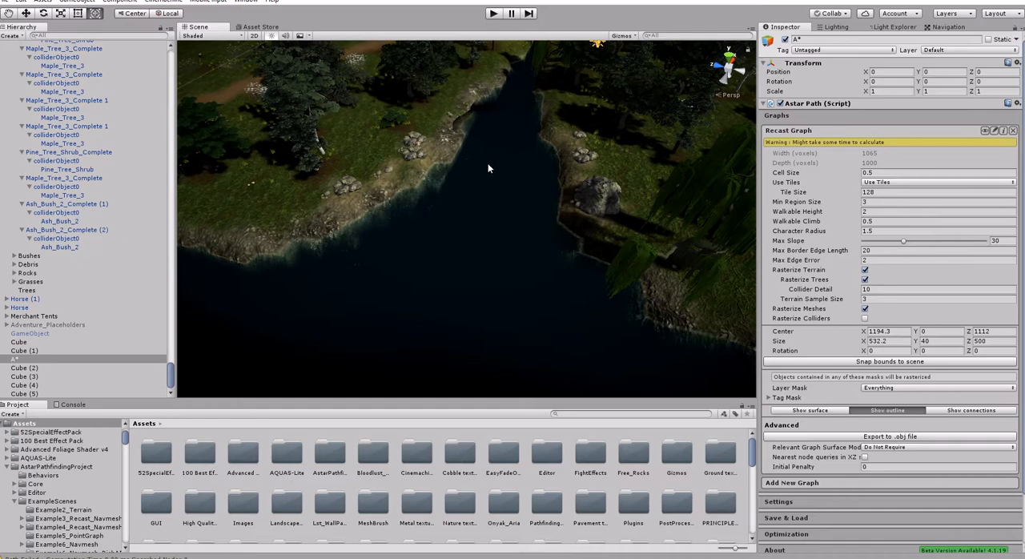
# - Raise the Recast Graph's center to Y 52.8, checking the lower bounds against the river's water level
pyautogui.moveTo(495, 222); pyautogui.dragTo(488, 148, button='right')
pyautogui.moveTo(915, 336); pyautogui.dragTo(947, 335)
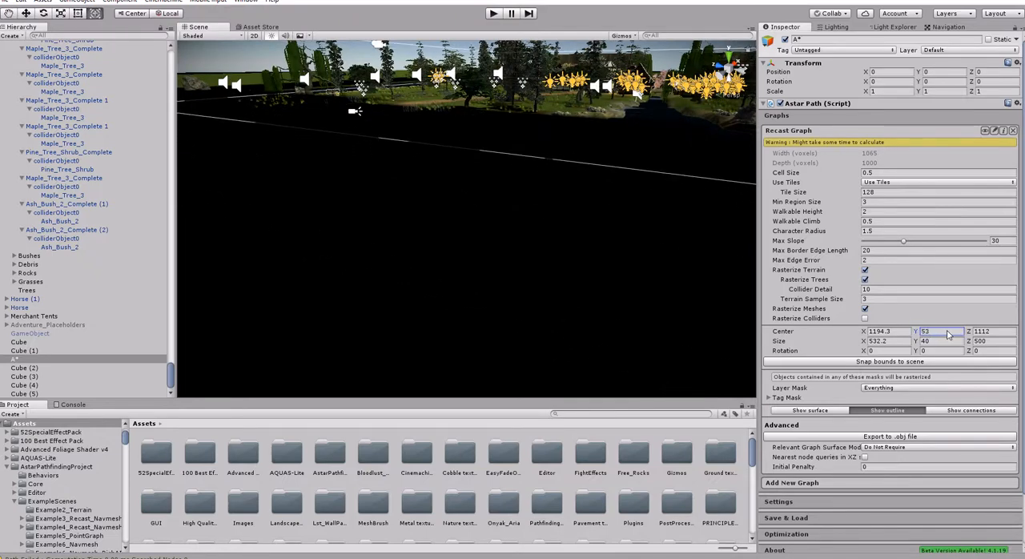
pyautogui.moveTo(627, 159); pyautogui.dragTo(676, 140, button='right')
pyautogui.press('w')
pyautogui.press('w')
pyautogui.click(925, 331)
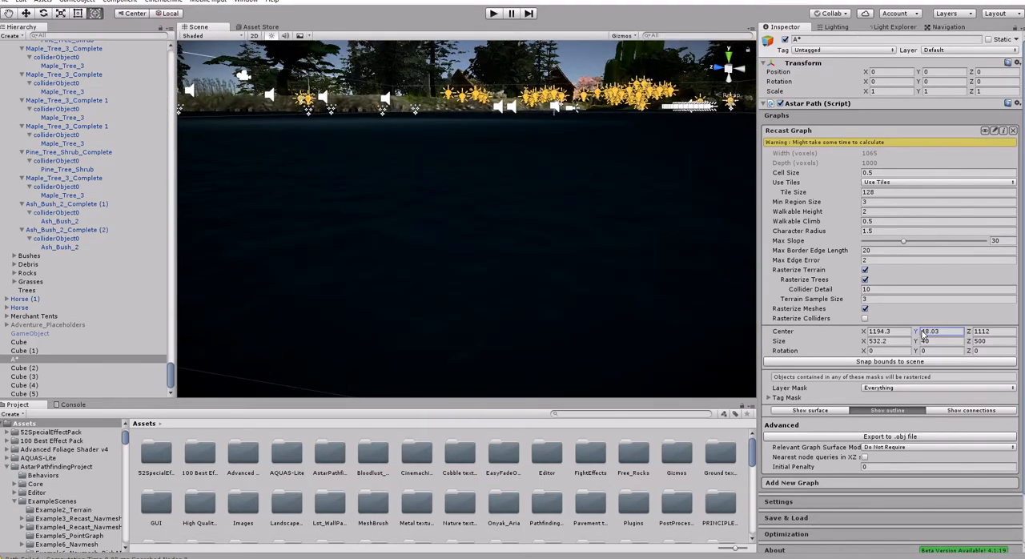
pyautogui.moveTo(923, 331); pyautogui.dragTo(1011, 324)
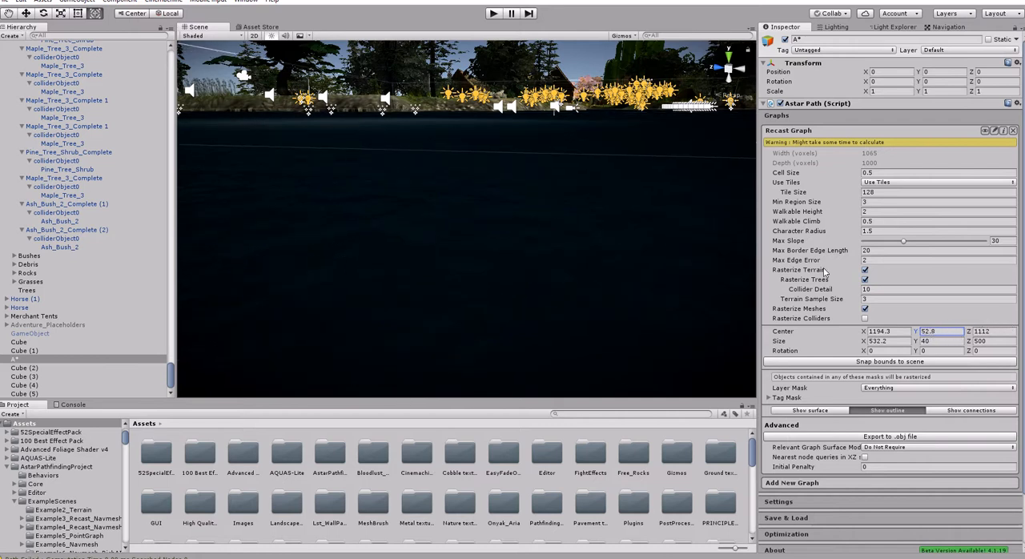
# - Set the Recast Graph's Y size to 25 and lower its center to Y 44.4
pyautogui.moveTo(606, 192); pyautogui.dragTo(630, 107, button='right')
pyautogui.press('s')
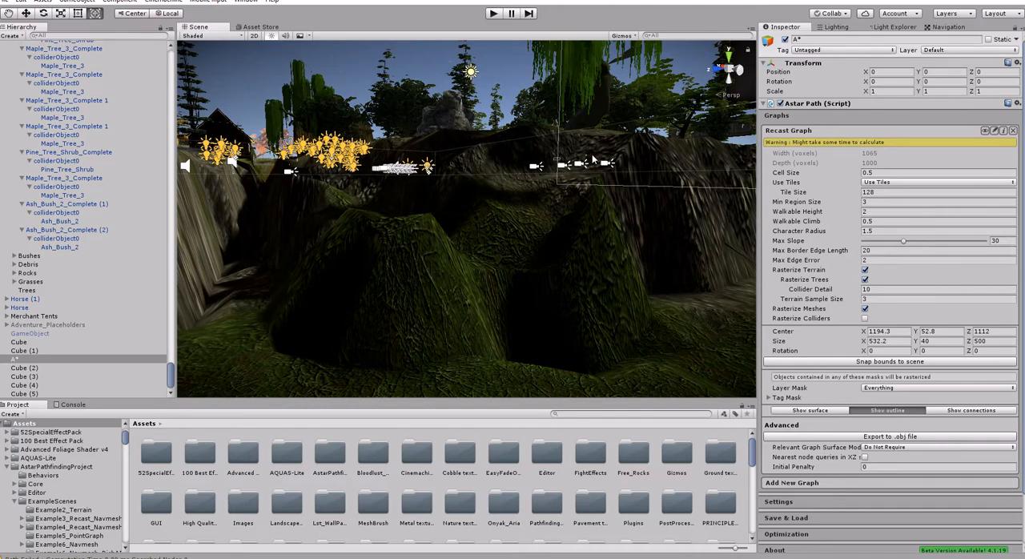
pyautogui.moveTo(432, 317); pyautogui.dragTo(352, 183, button='right')
pyautogui.click(945, 341)
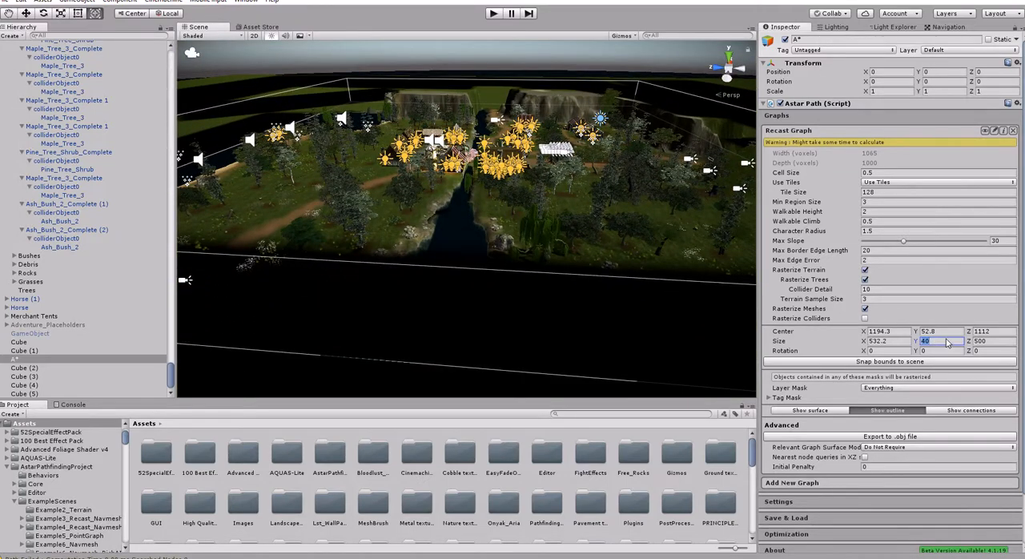
pyautogui.write('25')
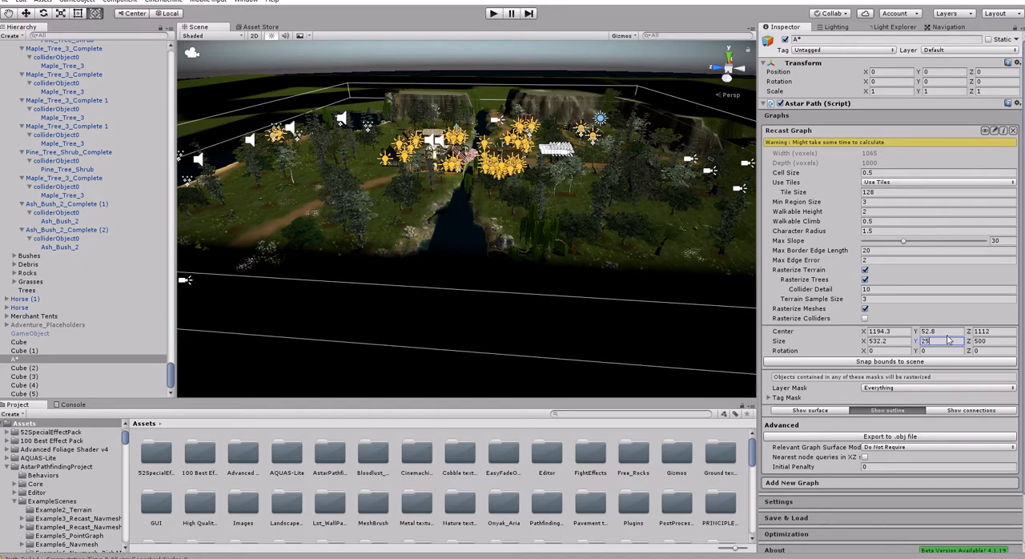
pyautogui.moveTo(626, 312); pyautogui.dragTo(596, 250, button='right')
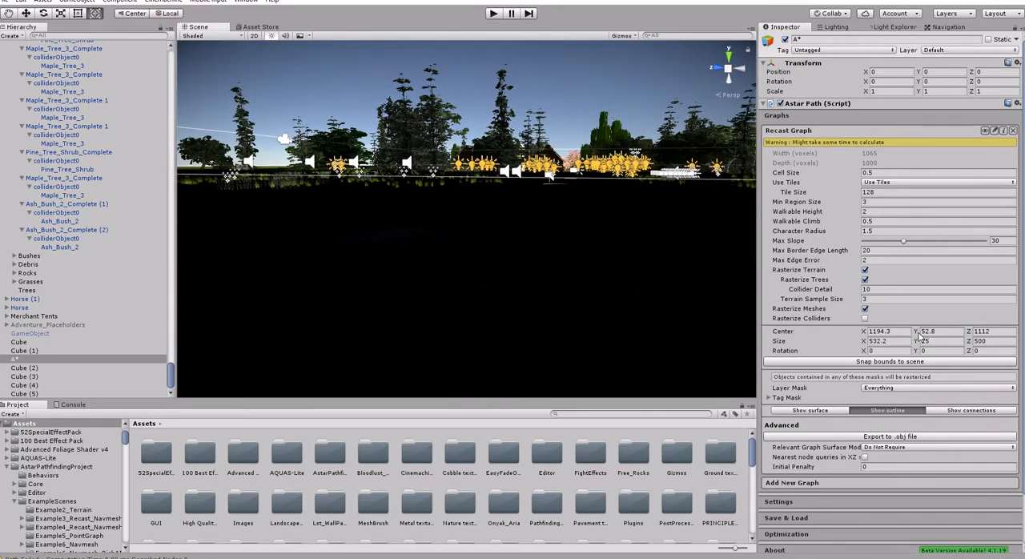
pyautogui.moveTo(916, 336); pyautogui.dragTo(896, 339)
# - Scan the Recast Graph and look over the generated navmesh outline around the village market stalls
pyautogui.moveTo(614, 207); pyautogui.dragTo(724, 273, button='right')
pyautogui.press('w')
pyautogui.press('e')
pyautogui.scroll(-3, 862, 398)
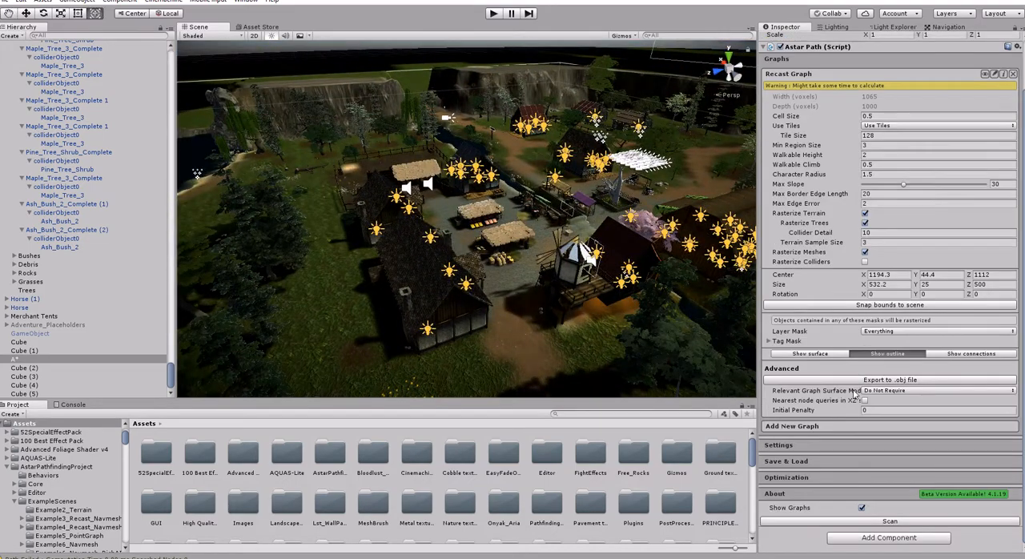
pyautogui.click(891, 522)
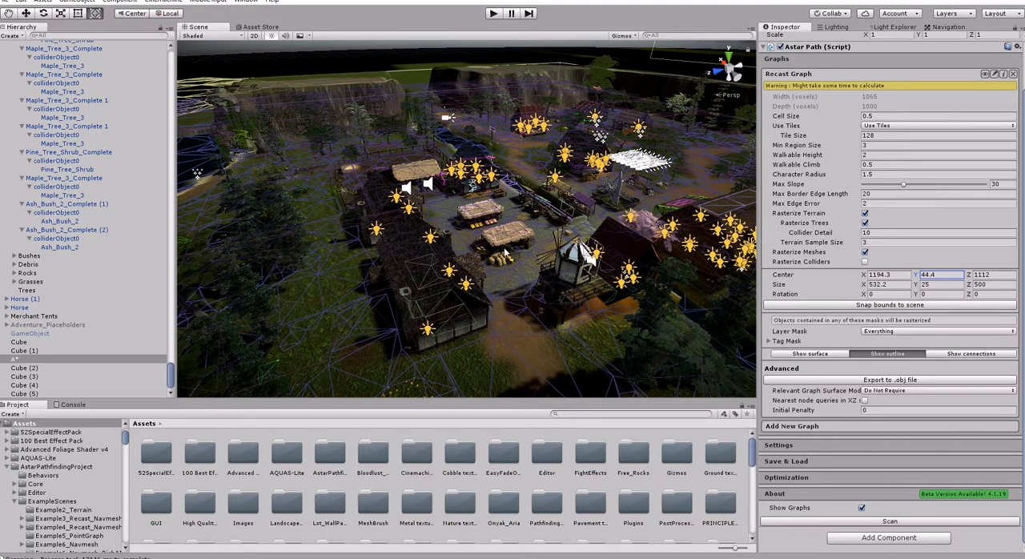
pyautogui.moveTo(504, 248); pyautogui.dragTo(653, 254, button='right')
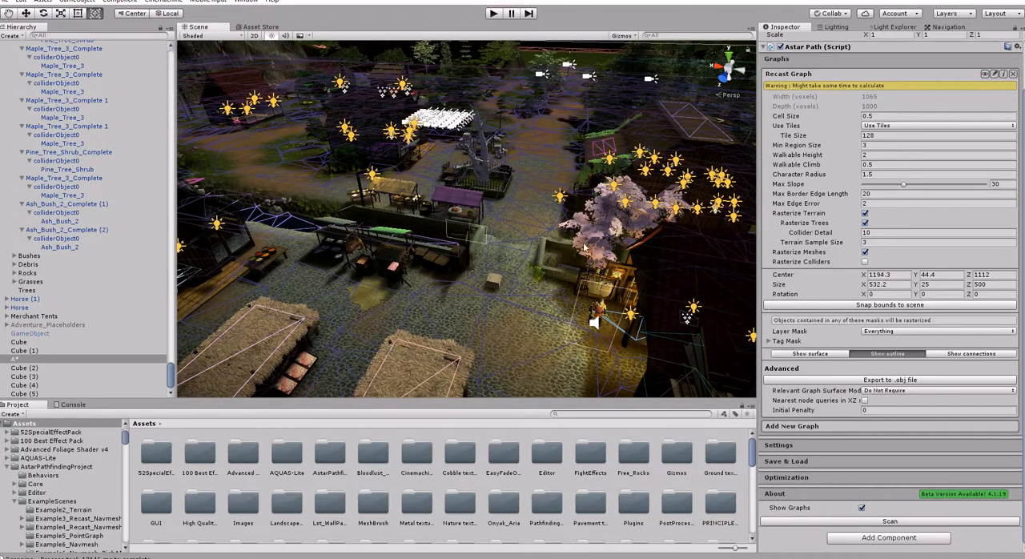
pyautogui.moveTo(485, 268)
pyautogui.mouseDown(button='right')
pyautogui.moveTo(532, 253)
pyautogui.moveTo(470, 265)
pyautogui.mouseUp(button='right')
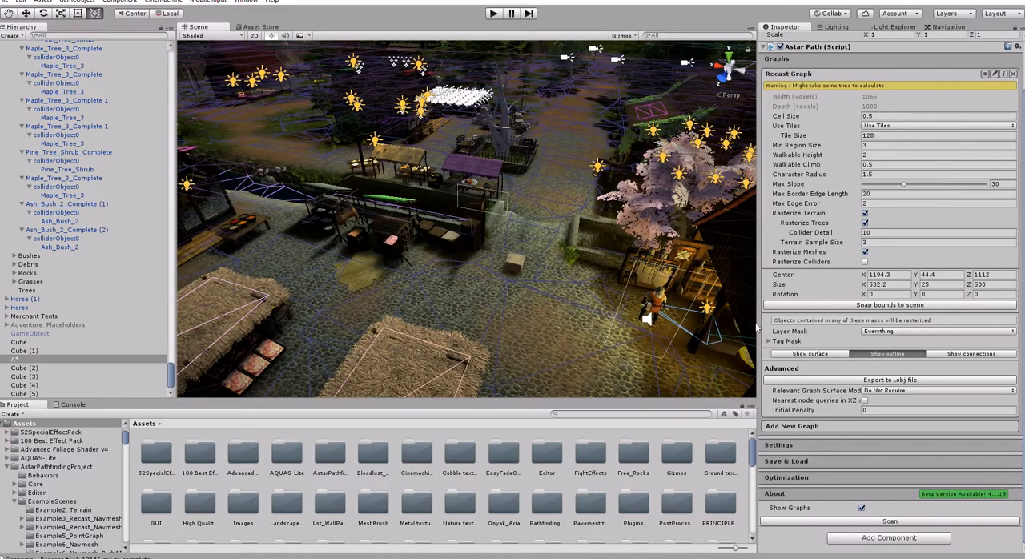
# - Show the Recast Graph's surface and view it beside the wooden footbridge
pyautogui.click(806, 354)
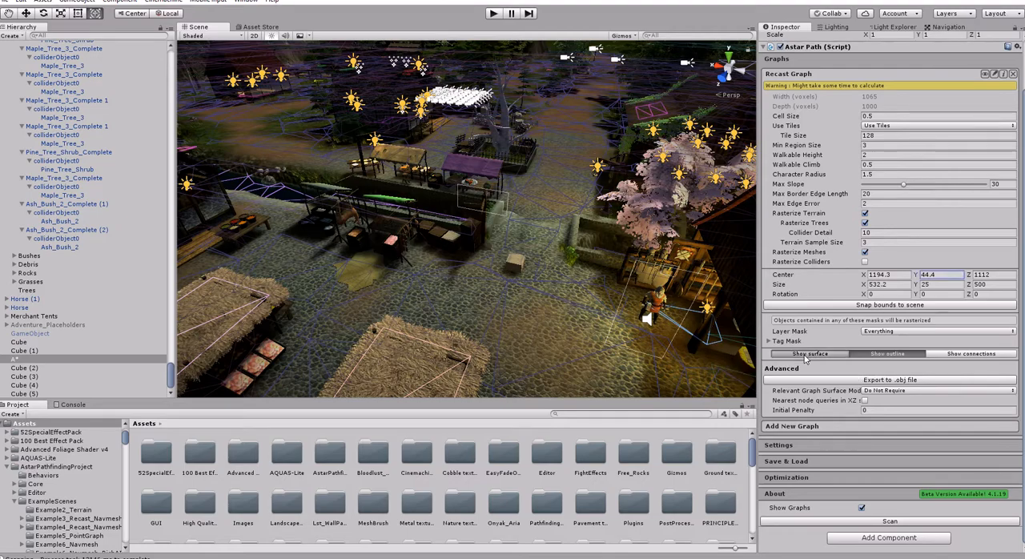
pyautogui.moveTo(553, 272)
pyautogui.mouseDown(button='right')
pyautogui.moveTo(592, 289)
pyautogui.moveTo(530, 289)
pyautogui.mouseUp(button='right')
pyautogui.moveTo(488, 317); pyautogui.dragTo(568, 288, button='right')
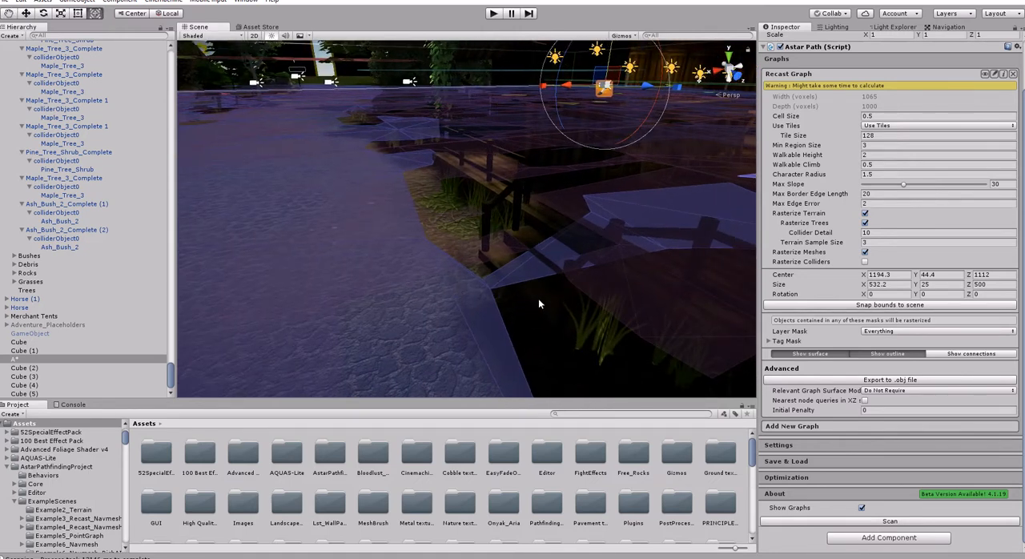
# - Select the invisible cube beside the footbridge and check the Albedo color and alpha of its Navmesh_Clear_Mat material
pyautogui.click(539, 304)
pyautogui.moveTo(538, 298)
pyautogui.mouseDown(button='right')
pyautogui.moveTo(566, 290)
pyautogui.moveTo(547, 296)
pyautogui.mouseUp(button='right')
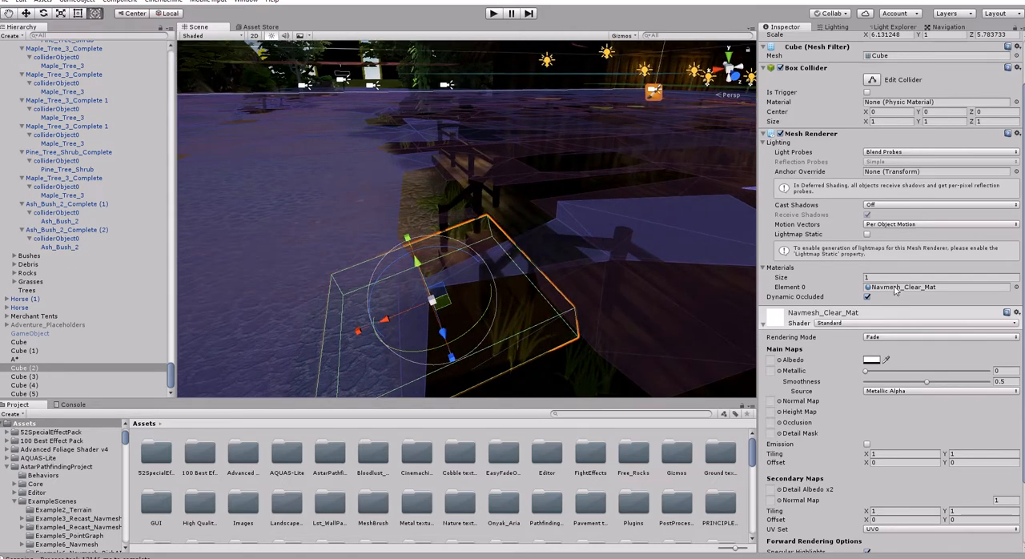
pyautogui.click(873, 361)
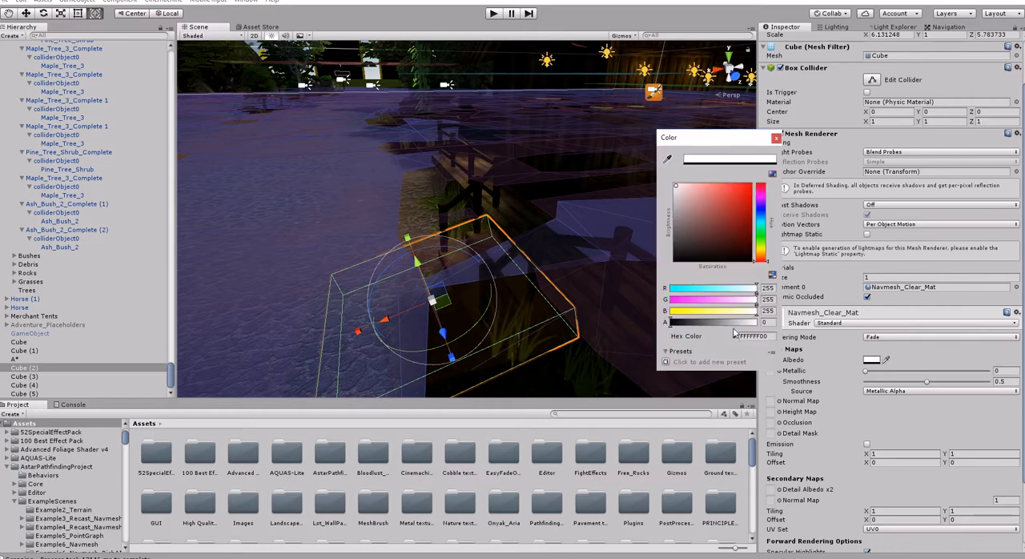
pyautogui.moveTo(671, 323); pyautogui.dragTo(612, 313)
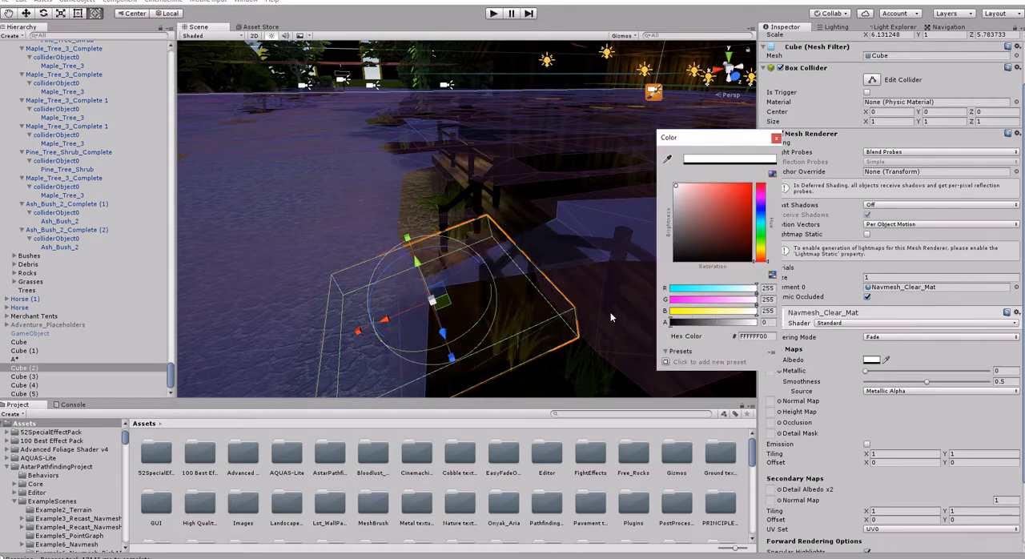
pyautogui.click(775, 140)
# - Reselect A* and set the Recast Graph's Tile Size to 256 and Min Region Size to 1
pyautogui.press('w')
pyautogui.moveTo(516, 278); pyautogui.dragTo(493, 286, button='right')
pyautogui.press('s')
pyautogui.moveTo(640, 213); pyautogui.dragTo(337, 224, button='right')
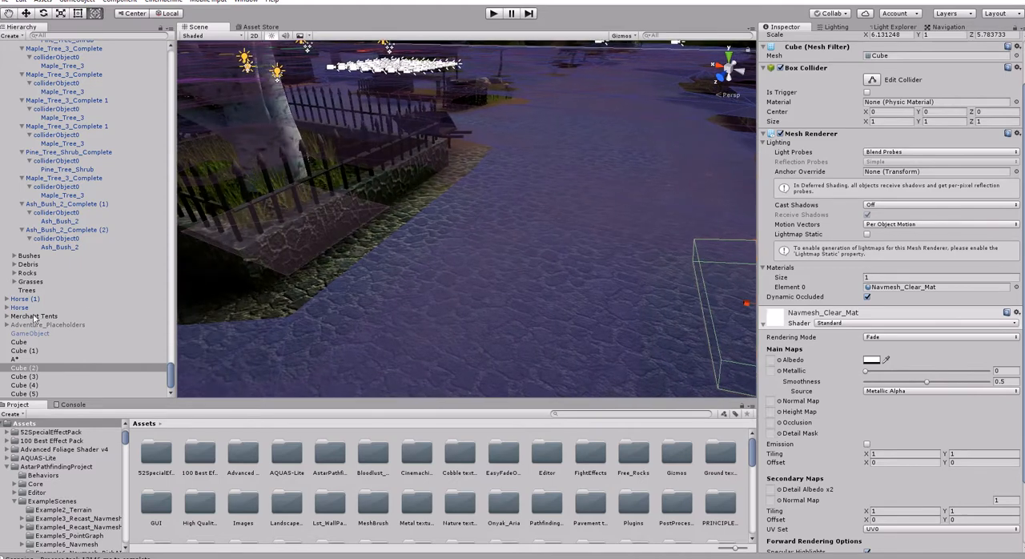
pyautogui.click(17, 359)
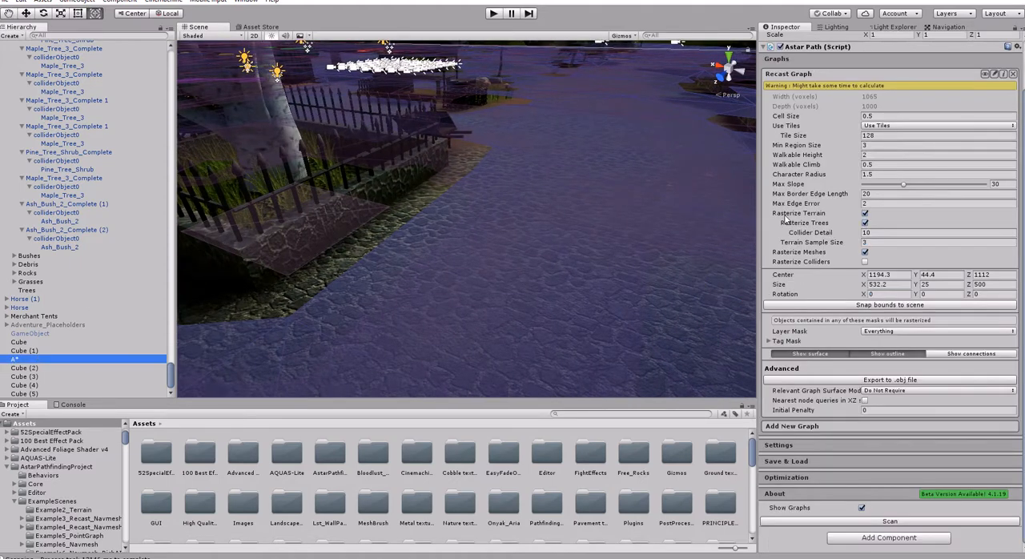
pyautogui.click(887, 135)
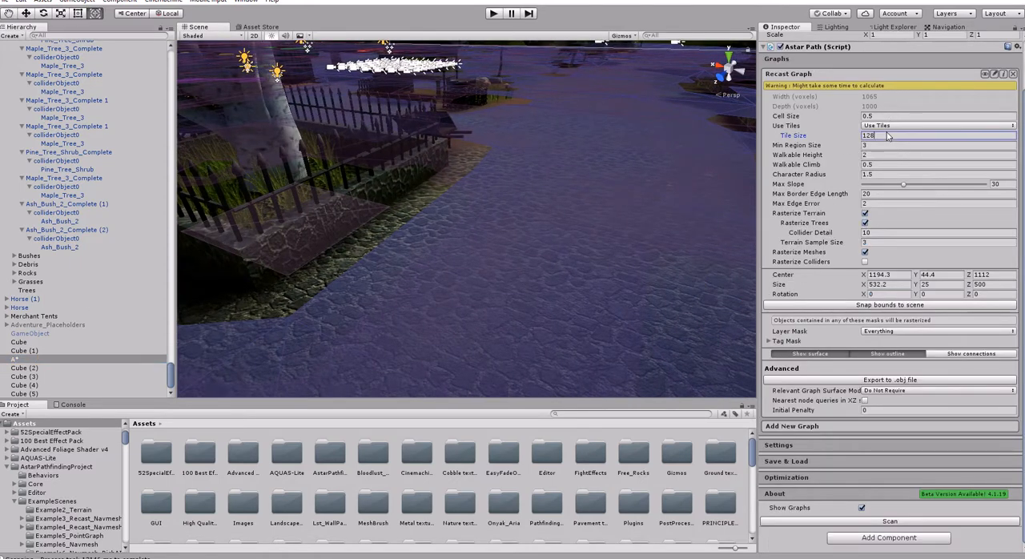
pyautogui.write('256')
pyautogui.click(881, 145)
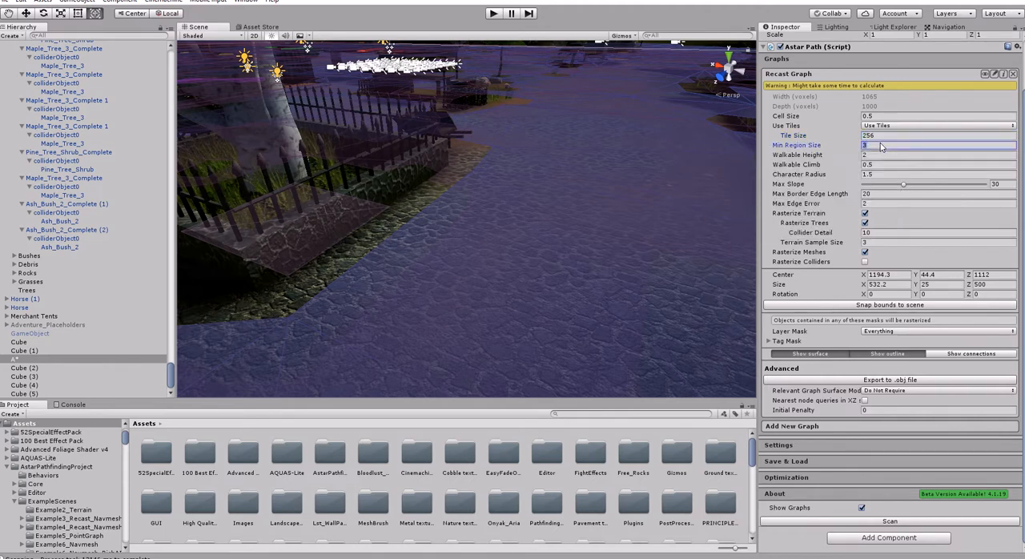
pyautogui.write('1')
# - Set the Recast Graph's Walkable Climb to 1 after checking the navmesh gap beside the fenced planter
pyautogui.press('a')
pyautogui.moveTo(549, 185); pyautogui.dragTo(546, 185, button='right')
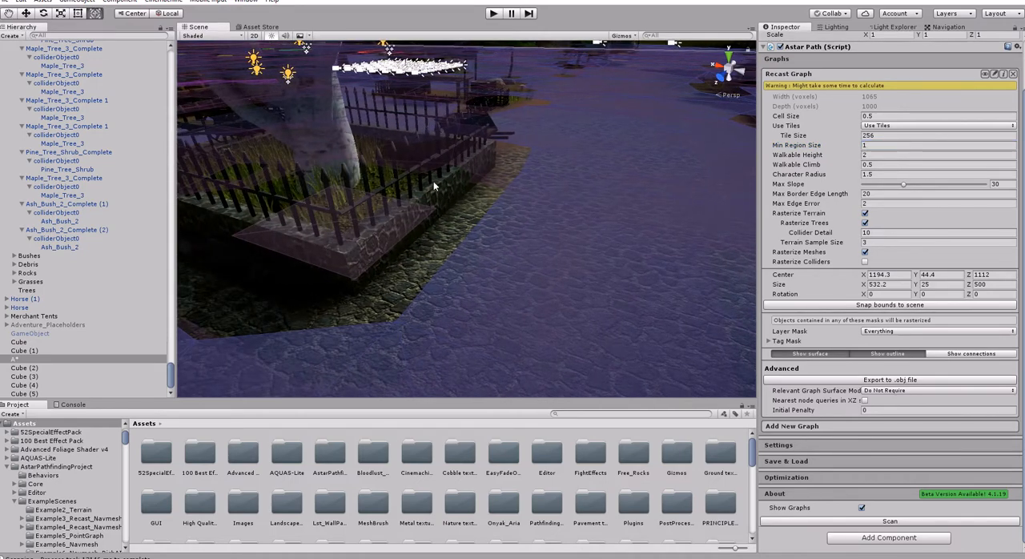
pyautogui.moveTo(421, 225); pyautogui.dragTo(428, 212, button='right')
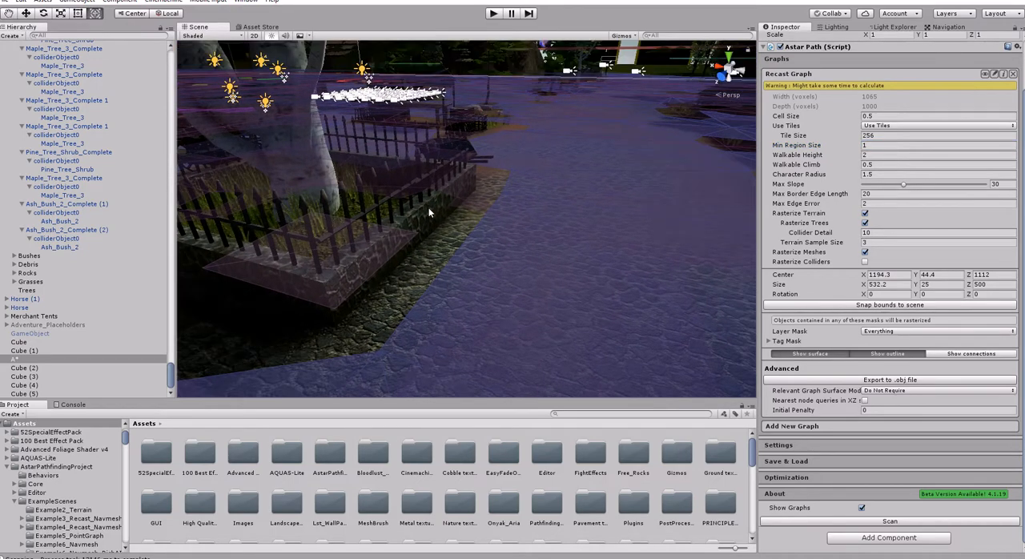
pyautogui.click(881, 166)
pyautogui.write('1')
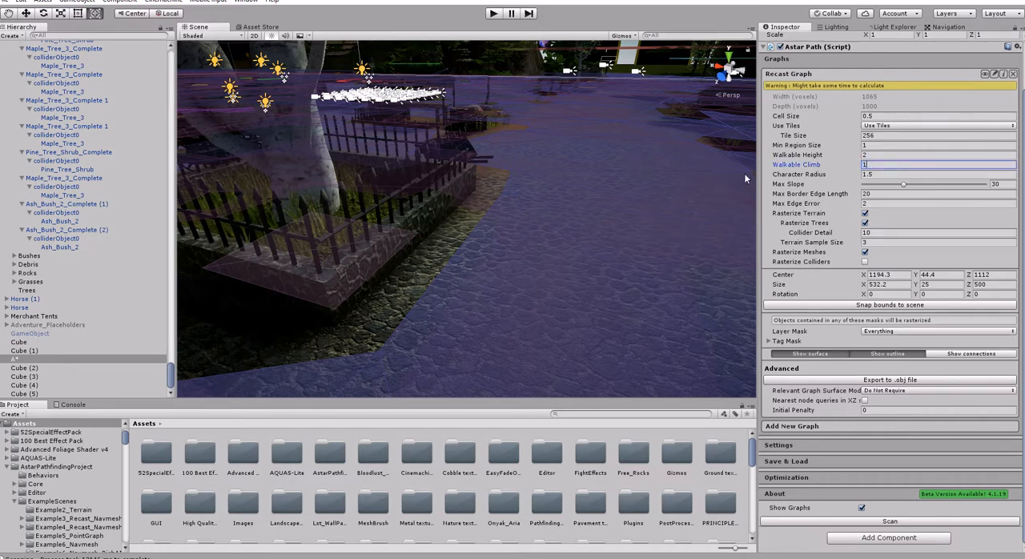
pyautogui.moveTo(652, 180); pyautogui.dragTo(499, 234, button='right')
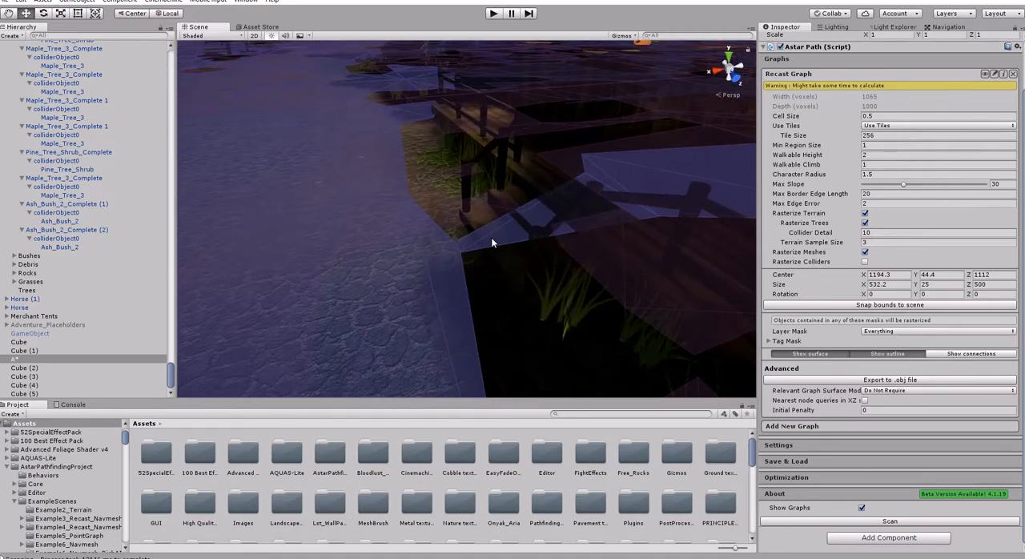
pyautogui.click(491, 238)
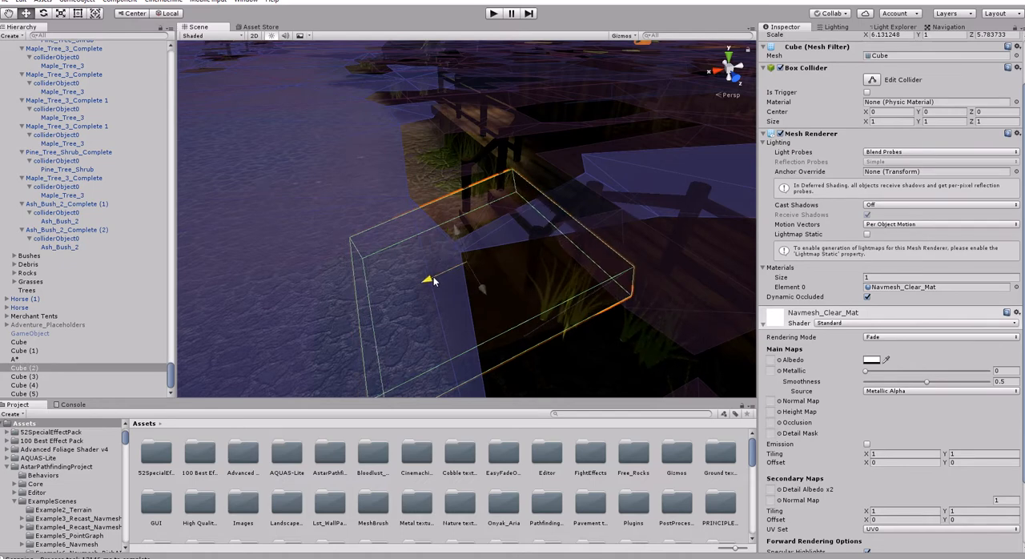
pyautogui.hotkey('ctrl', 'z')
pyautogui.click(27, 359)
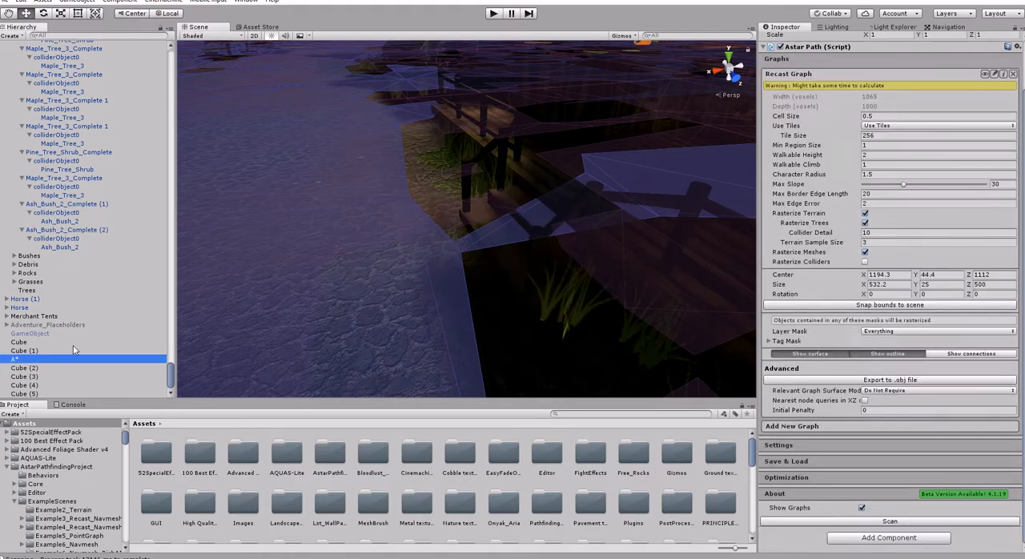
# - Set the Recast Graph's Max Slope to 50 and rescan the graph
pyautogui.click(1000, 184)
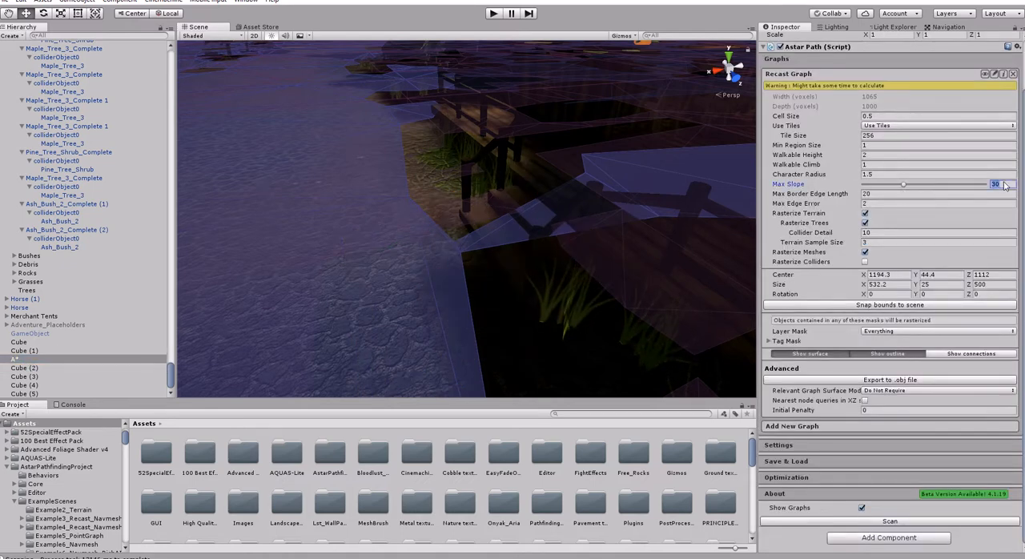
pyautogui.write('50')
pyautogui.moveTo(512, 177); pyautogui.dragTo(439, 170, button='right')
pyautogui.press('w')
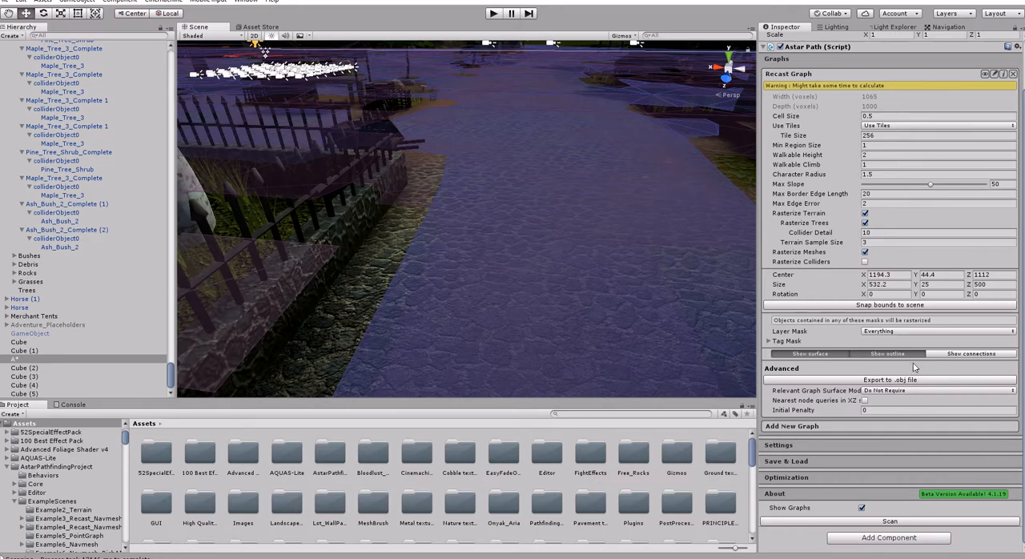
pyautogui.click(876, 521)
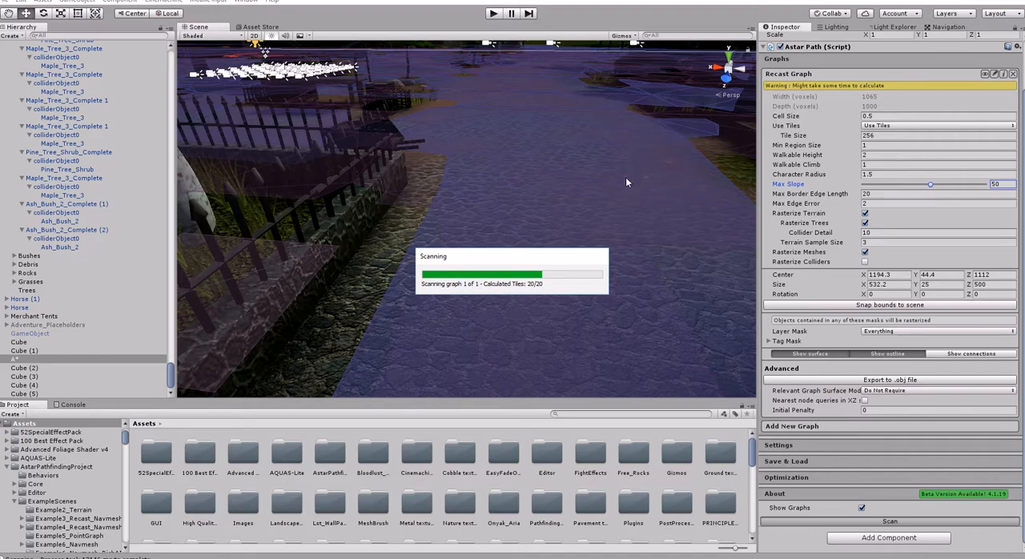
# - Check the navmesh on the stall roofs and fountain, and restrict the graph's Layer Mask to Ignore Raycast only, clearing all other layers
pyautogui.moveTo(539, 220); pyautogui.dragTo(90, 212, button='right')
pyautogui.press('w')
pyautogui.moveTo(90, 217); pyautogui.dragTo(345, 276, button='right')
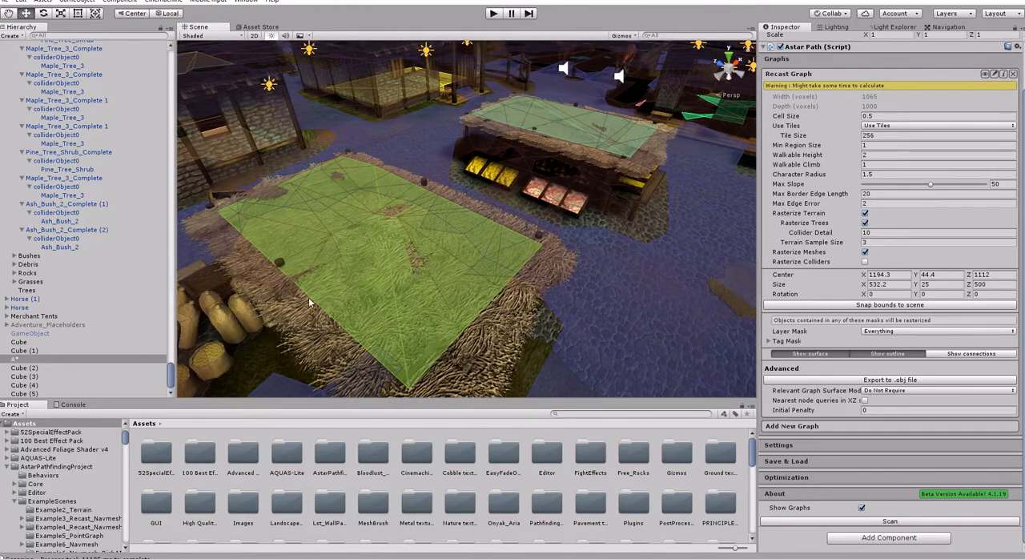
pyautogui.moveTo(553, 152); pyautogui.dragTo(819, 282, button='right')
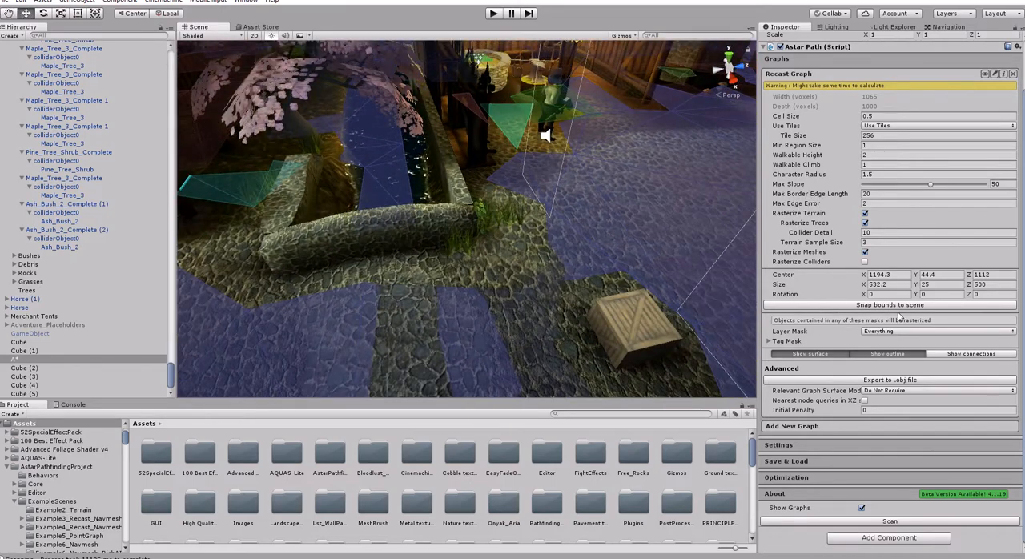
pyautogui.click(892, 336)
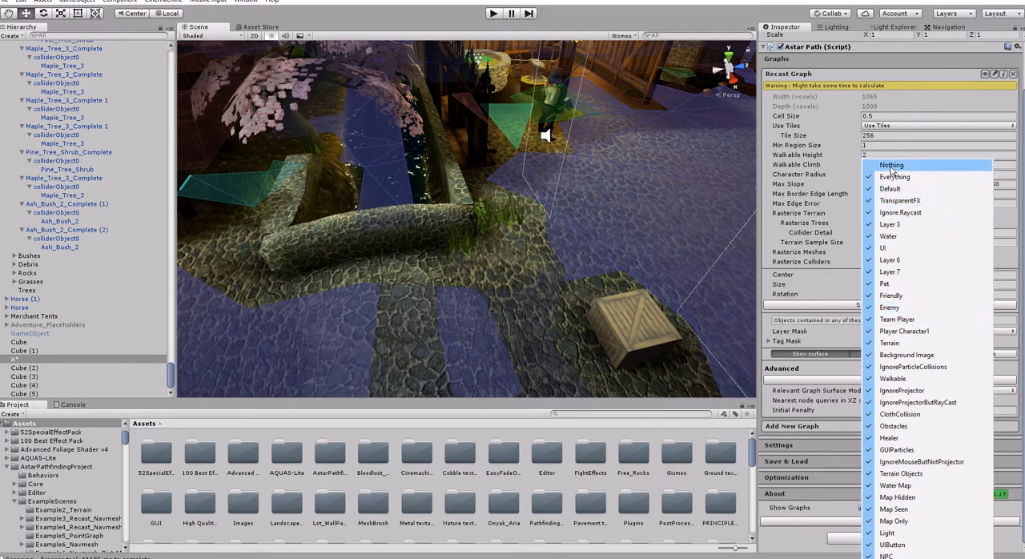
pyautogui.click(892, 165)
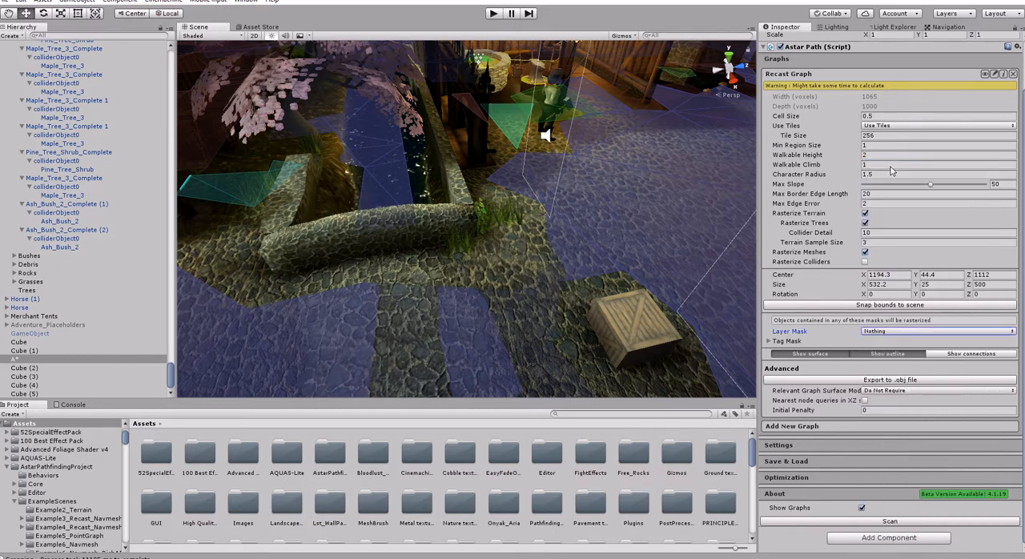
pyautogui.click(892, 333)
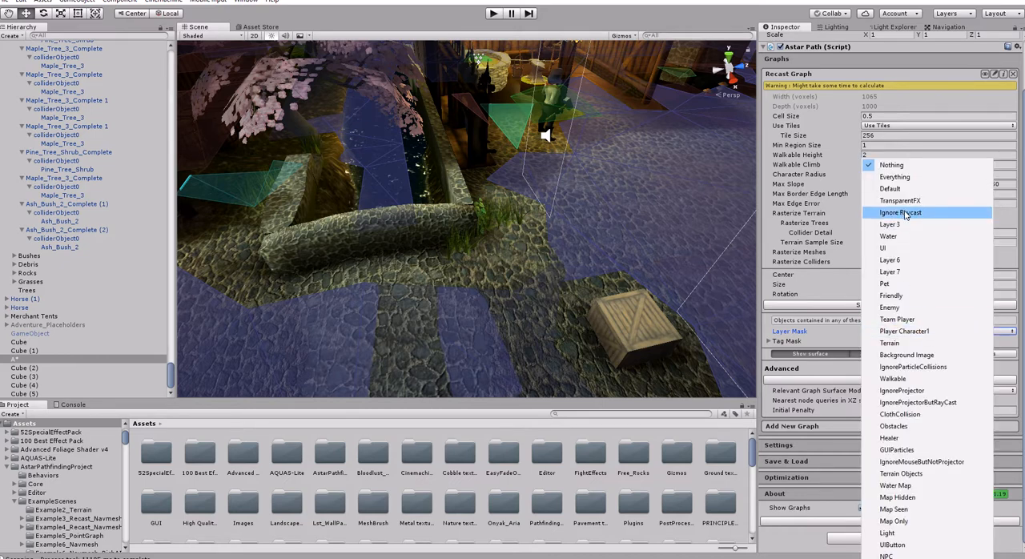
pyautogui.click(901, 213)
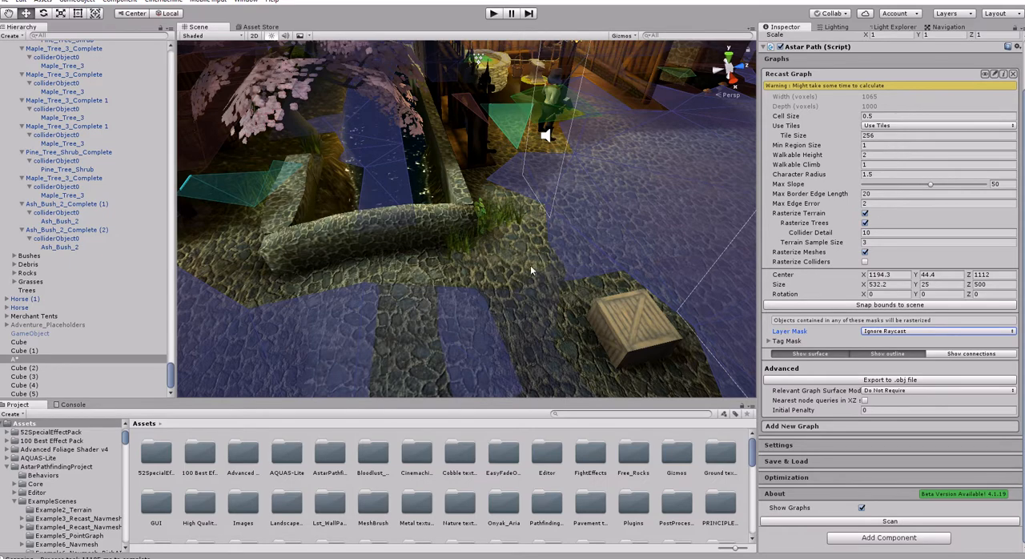
# - Add the Terrain layer to the Recast Graph's Layer Mask alongside Ignore Raycast
pyautogui.moveTo(530, 270); pyautogui.dragTo(312, 189, button='right')
pyautogui.click(910, 333)
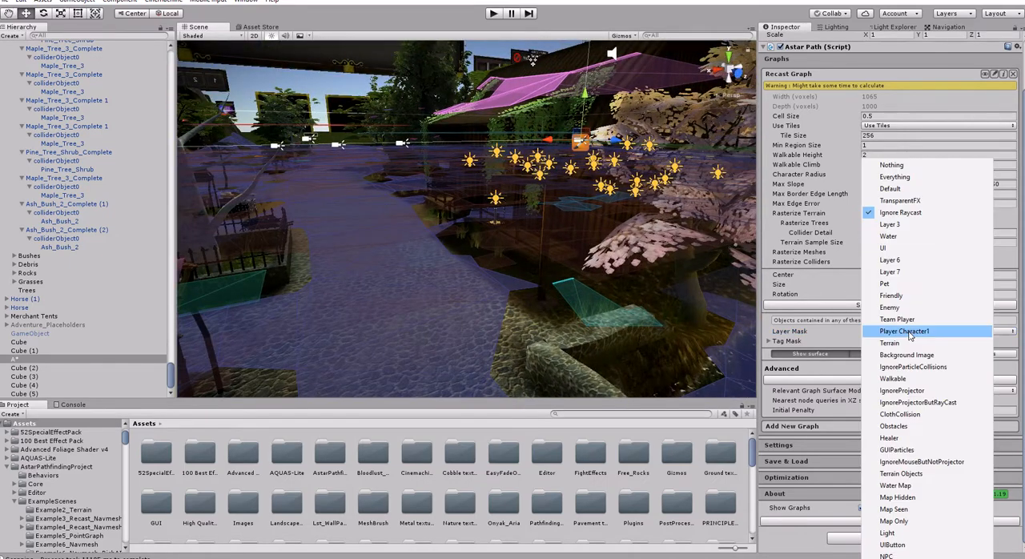
pyautogui.click(890, 343)
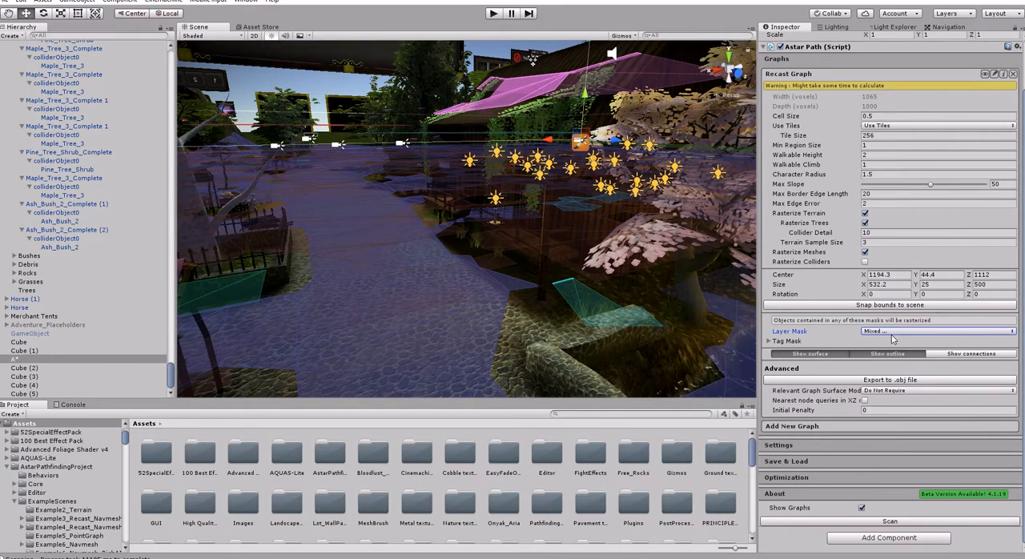
pyautogui.click(893, 333)
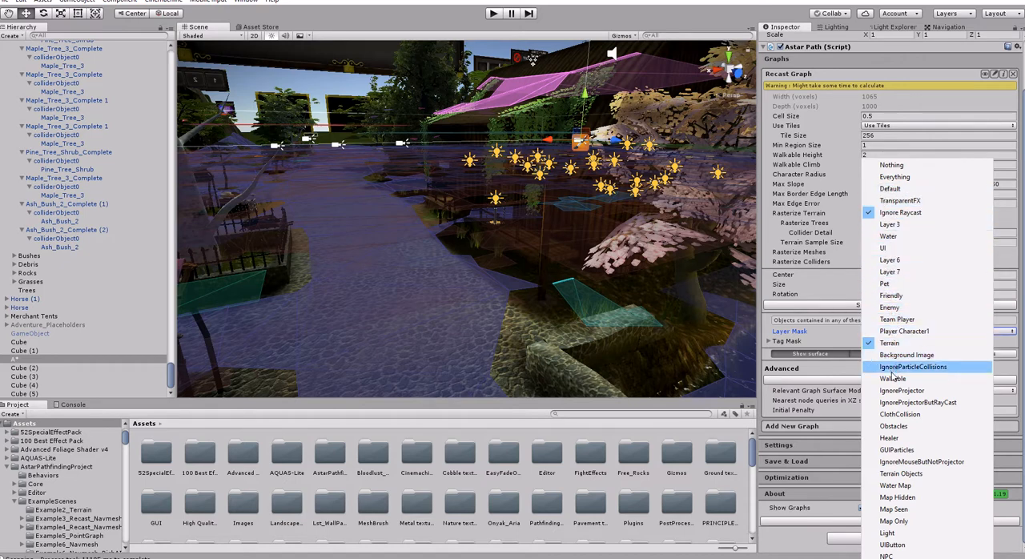
pyautogui.click(704, 364)
pyautogui.moveTo(514, 277); pyautogui.dragTo(572, 323, button='right')
pyautogui.press('w')
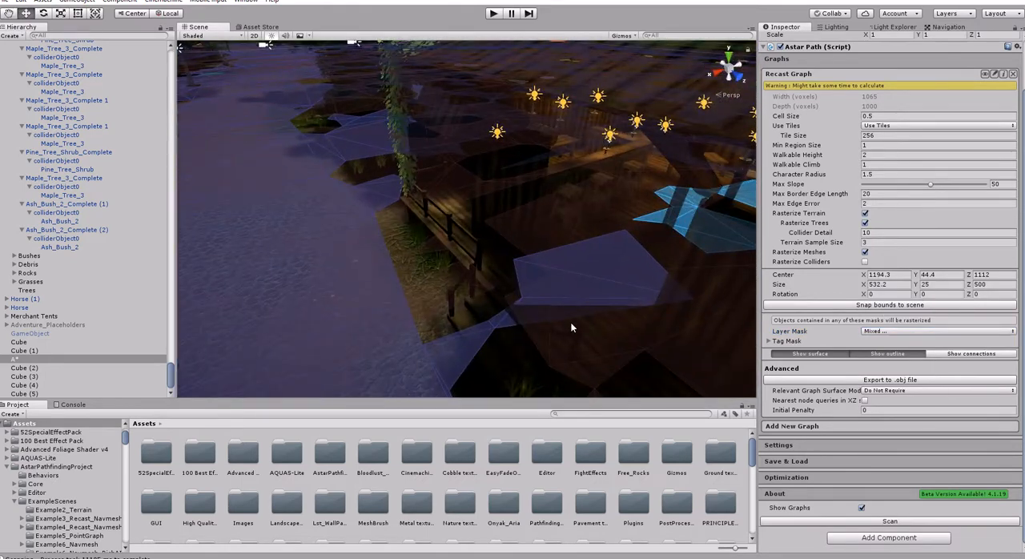
# - Select the wooden floor mesh beside the fence to check its layer, and inspect the navmesh around the smithy
pyautogui.click(498, 262)
pyautogui.click(458, 234)
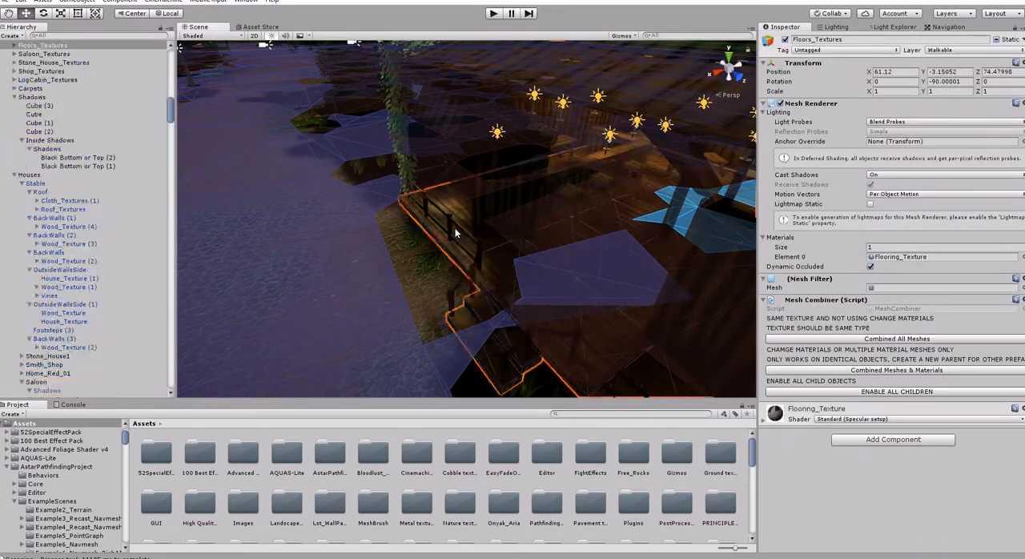
pyautogui.press('w')
pyautogui.moveTo(499, 208); pyautogui.dragTo(283, 243, button='right')
pyautogui.scroll(-10, 24, 375)
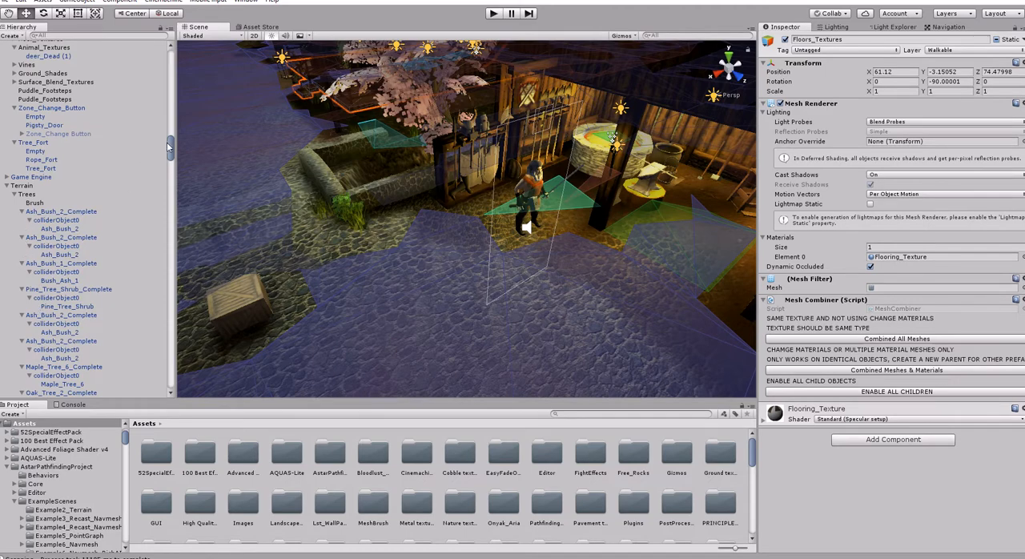
# - Include the Walkable layer with Ignore Raycast and Terrain in the A* object's Recast Graph Layer Mask, and rescan the graph
pyautogui.moveTo(168, 146); pyautogui.dragTo(143, 385)
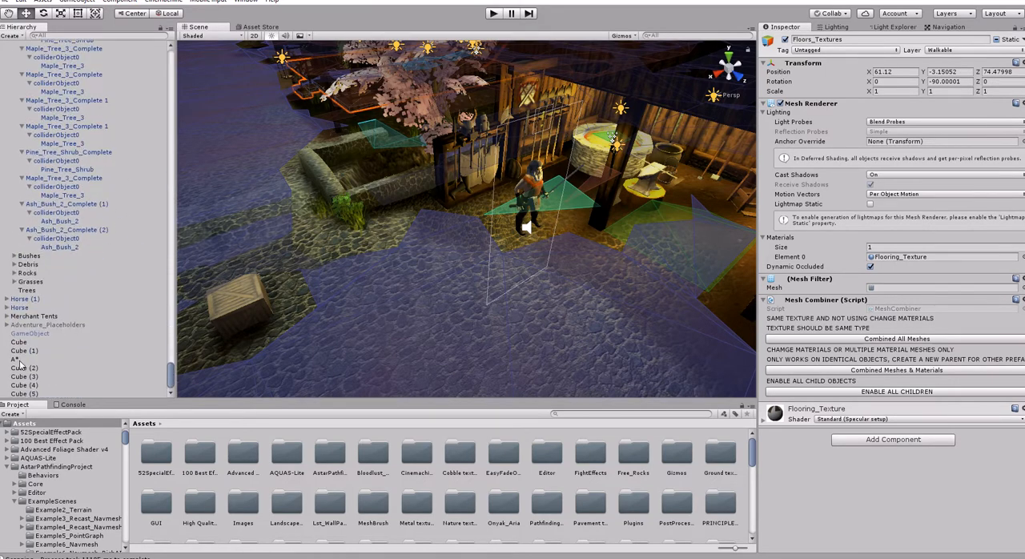
pyautogui.click(16, 359)
pyautogui.click(879, 389)
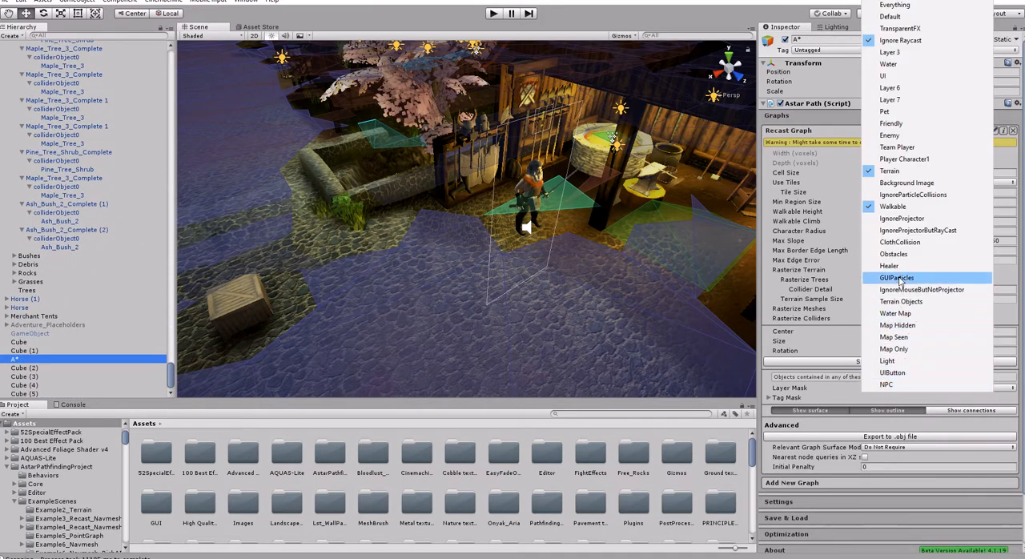
pyautogui.click(902, 219)
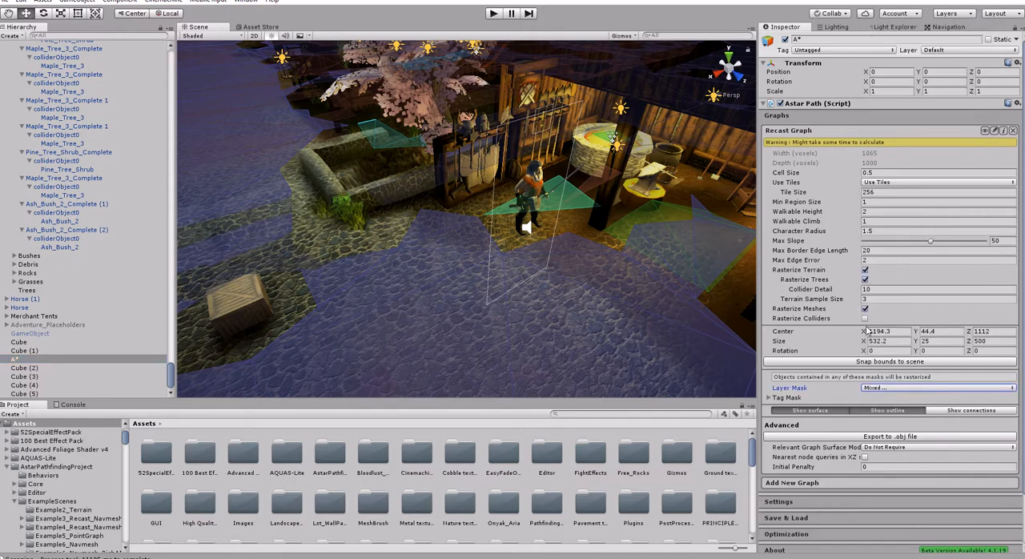
pyautogui.click(882, 389)
pyautogui.click(903, 234)
pyautogui.scroll(-3, 835, 443)
pyautogui.click(905, 522)
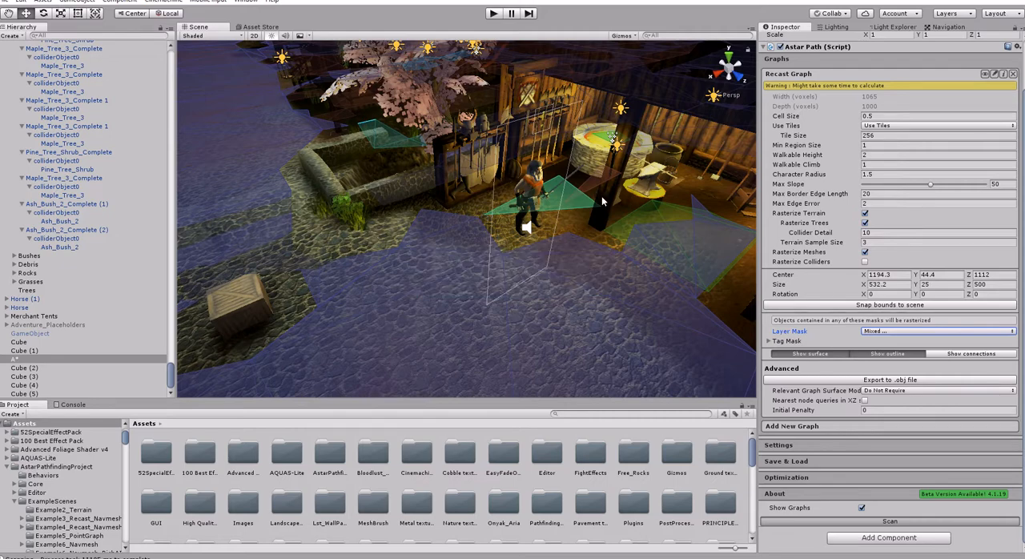
# - Check the navmesh around the smithy and planter, set the Recast Graph's Character Radius to 1, and rescan
pyautogui.moveTo(601, 254)
pyautogui.mouseDown(button='right')
pyautogui.moveTo(576, 243)
pyautogui.moveTo(616, 248)
pyautogui.mouseUp(button='right')
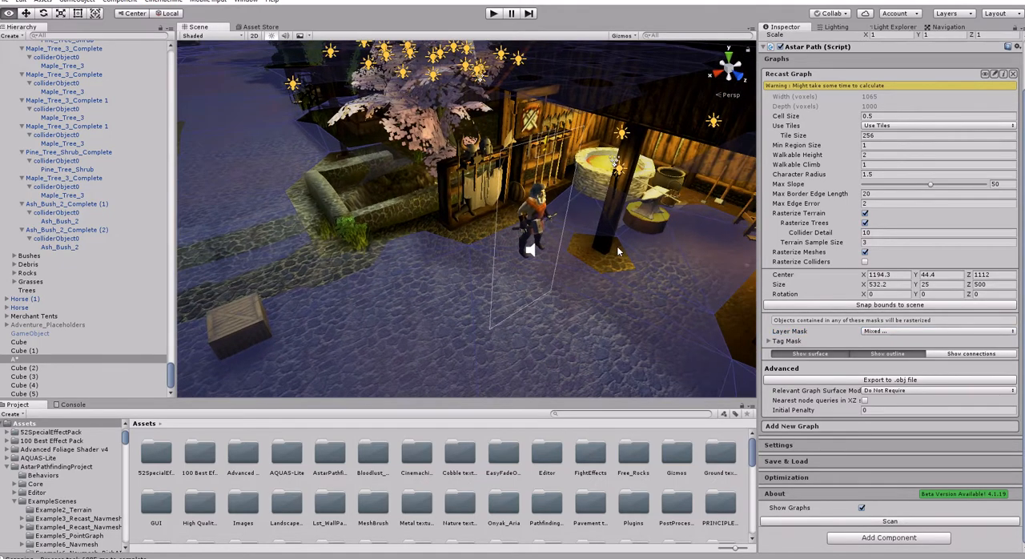
pyautogui.moveTo(536, 260); pyautogui.dragTo(516, 261, button='right')
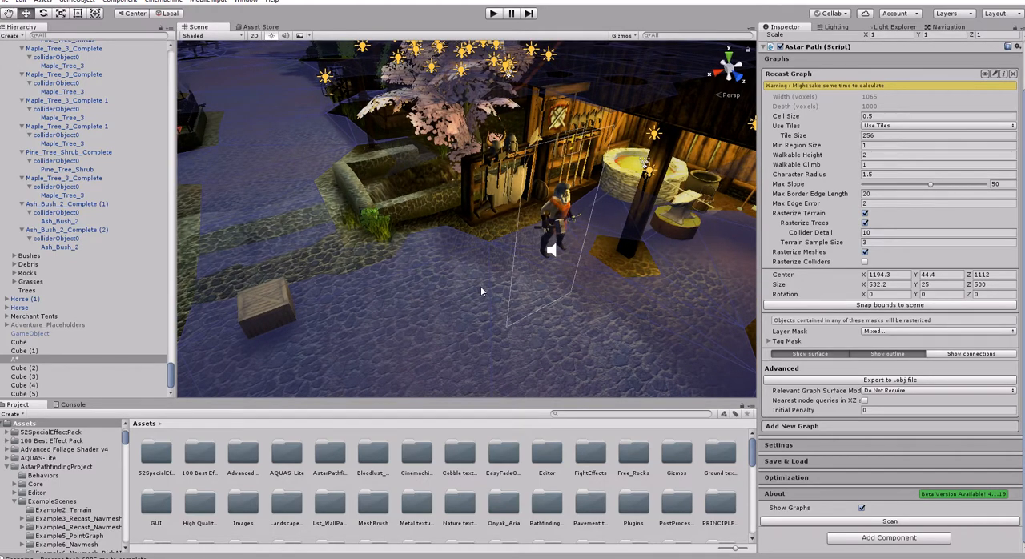
pyautogui.moveTo(707, 283); pyautogui.dragTo(497, 208, button='right')
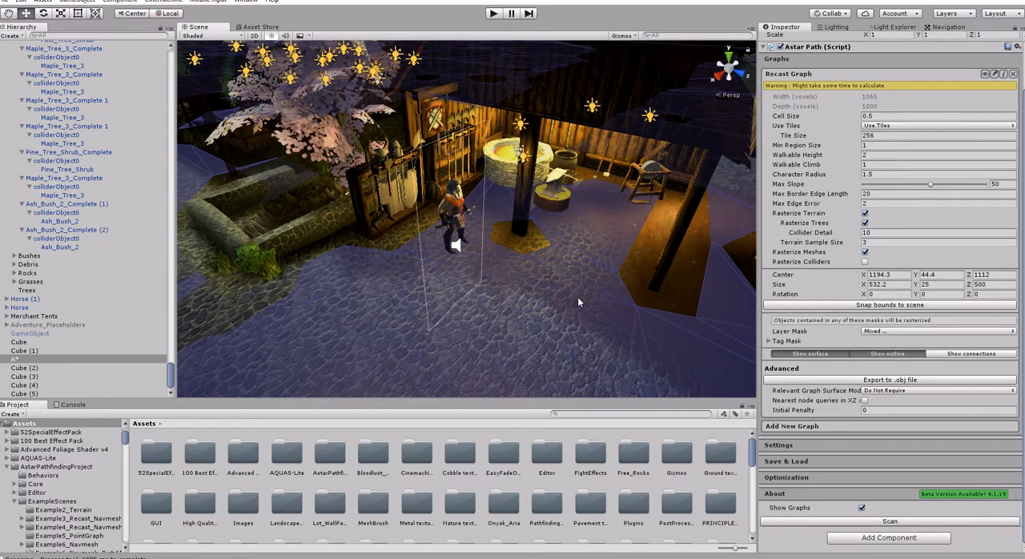
pyautogui.moveTo(577, 302); pyautogui.dragTo(602, 308, button='right')
pyautogui.moveTo(531, 312); pyautogui.dragTo(381, 266, button='right')
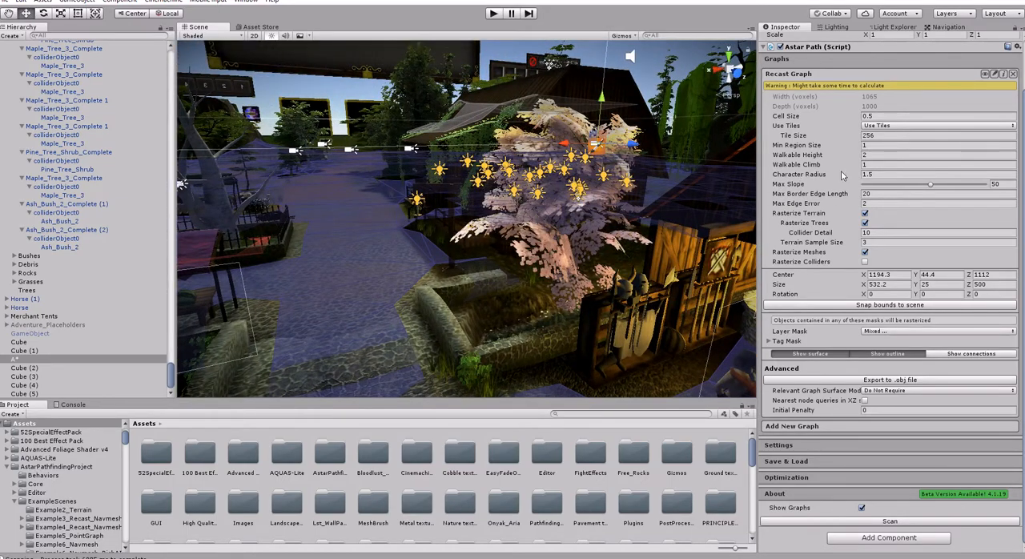
pyautogui.click(884, 174)
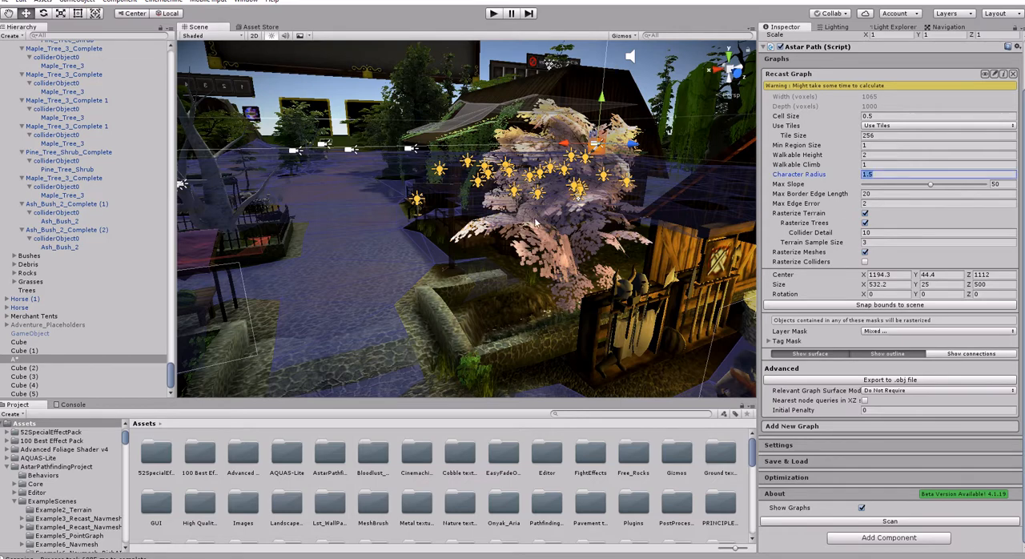
pyautogui.write('1')
pyautogui.moveTo(433, 260); pyautogui.dragTo(445, 296, button='right')
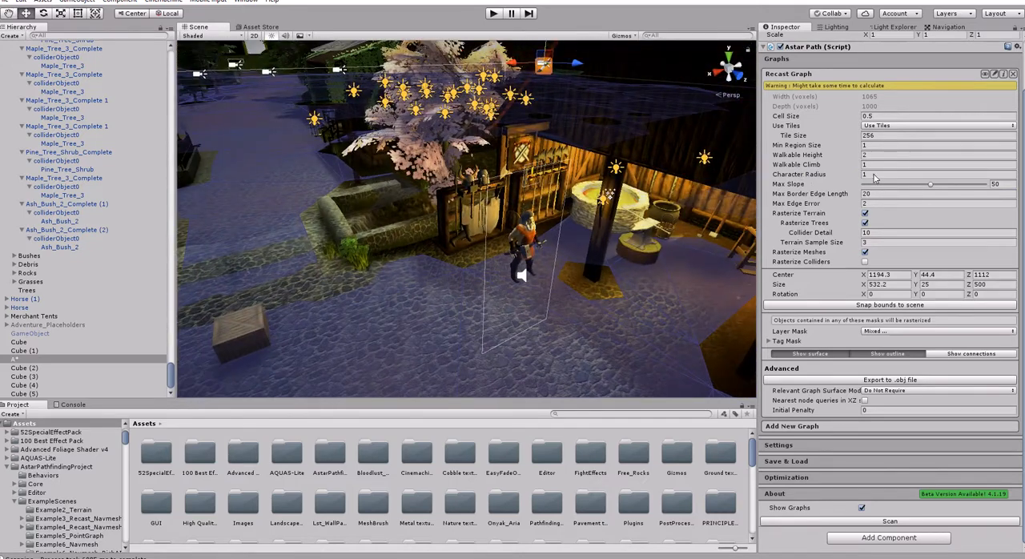
pyautogui.click(934, 523)
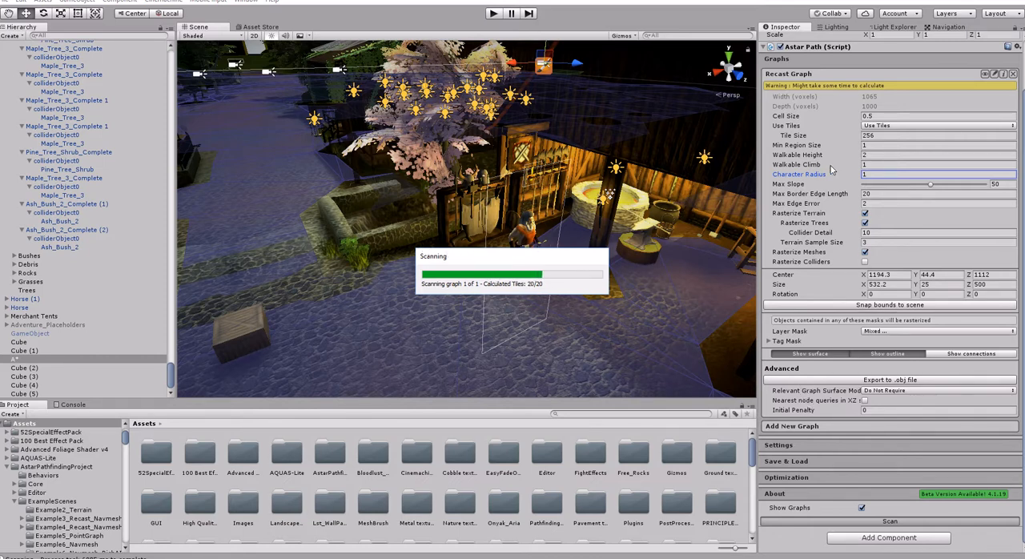
# - Try a Character Radius of 1.5 on the Recast Graph and rescan to compare the gaps around the smithy posts
pyautogui.moveTo(633, 256)
pyautogui.mouseDown(button='right')
pyautogui.moveTo(666, 276)
pyautogui.moveTo(689, 271)
pyautogui.moveTo(629, 267)
pyautogui.mouseUp(button='right')
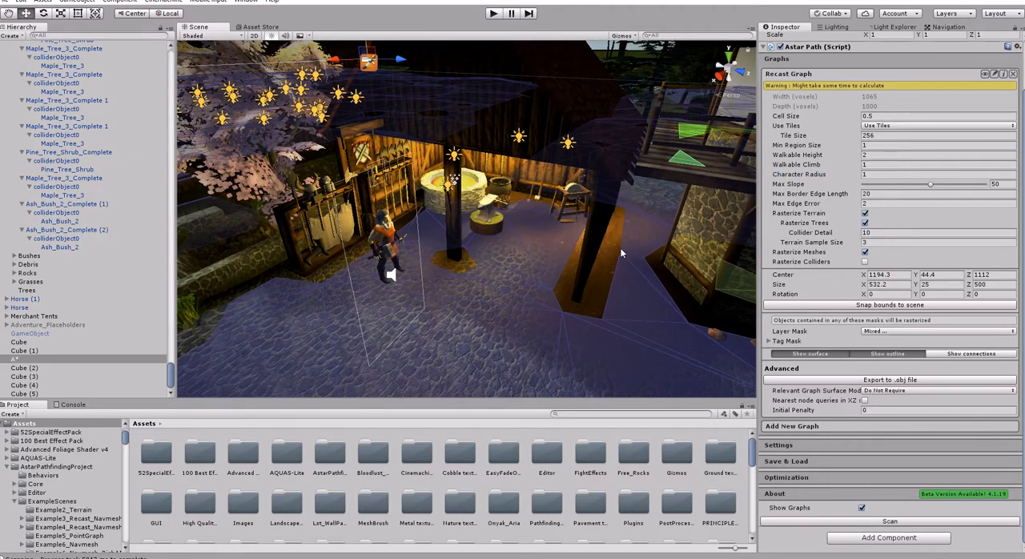
pyautogui.moveTo(648, 265); pyautogui.dragTo(689, 268, button='right')
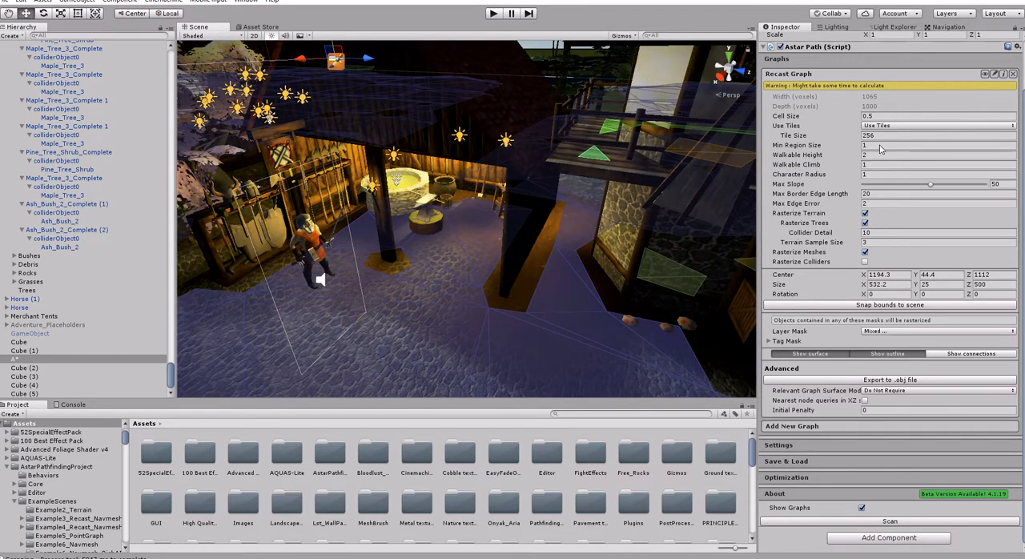
pyautogui.click(876, 175)
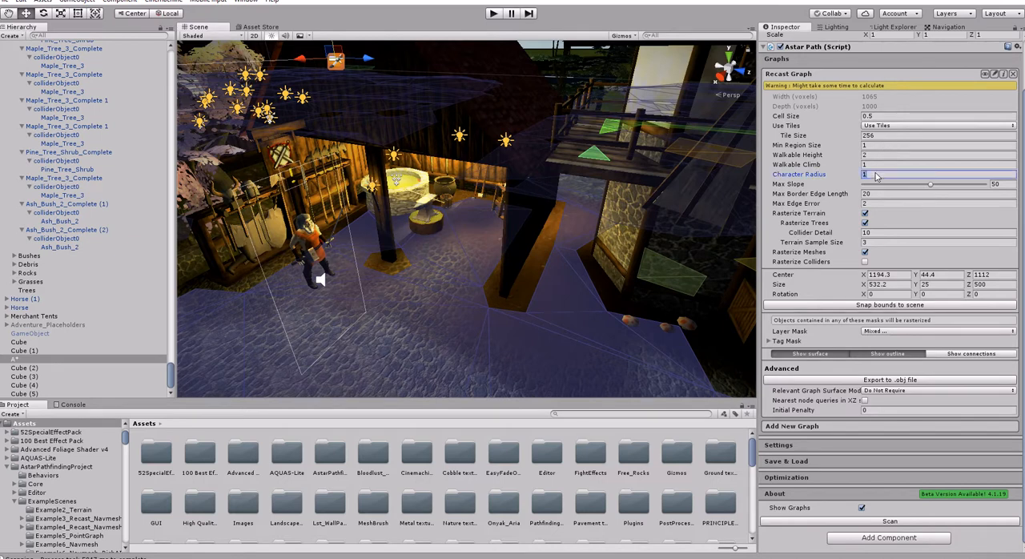
pyautogui.write('1.5')
pyautogui.click(880, 522)
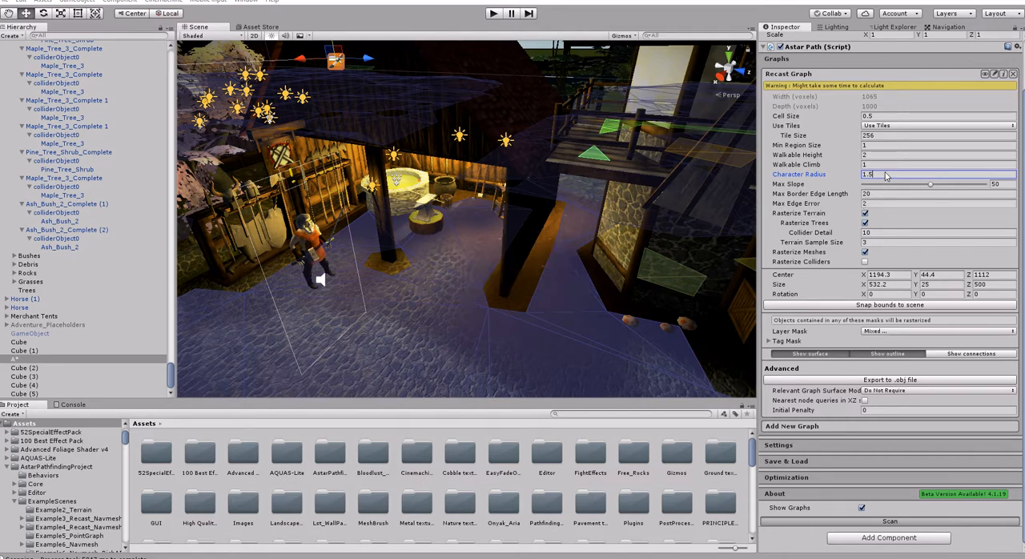
# - Return the Recast Graph's Character Radius to 1 and scan the graph again
pyautogui.write('1')
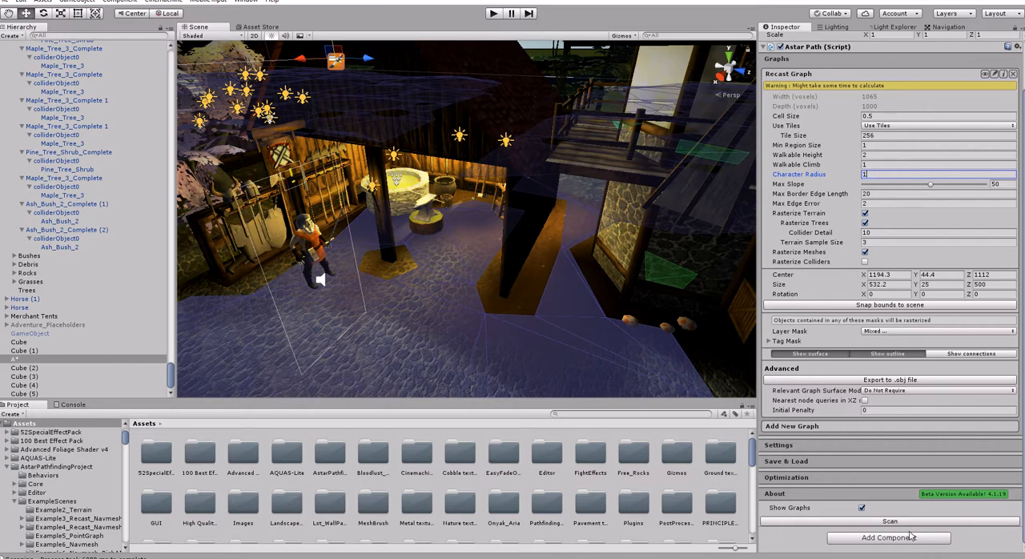
pyautogui.click(905, 521)
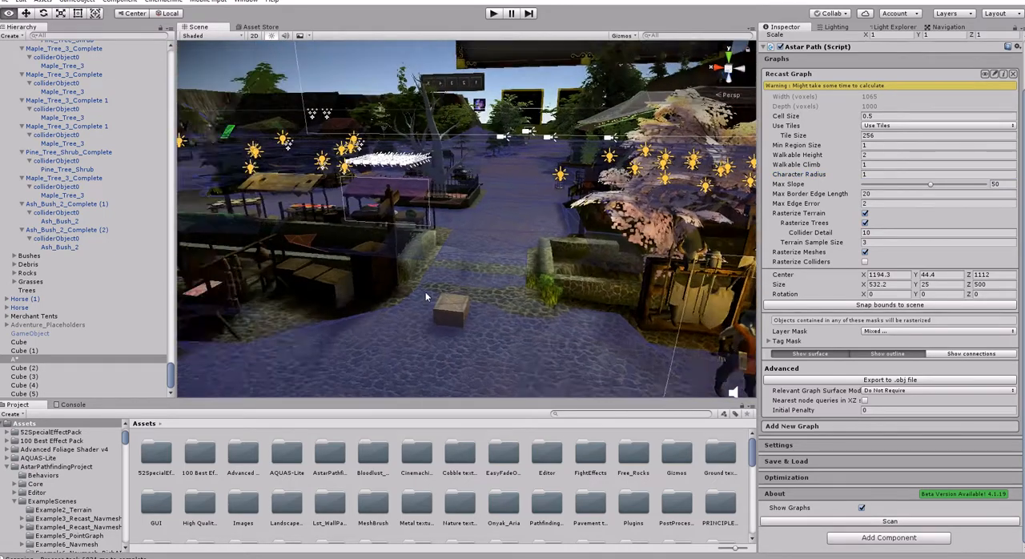
# - Select the transparent cube at the wooden steps and lower the Albedo alpha of its Navmesh_Clear_Mat material
pyautogui.press('w')
pyautogui.moveTo(426, 293); pyautogui.dragTo(535, 276, button='right')
pyautogui.click(537, 277)
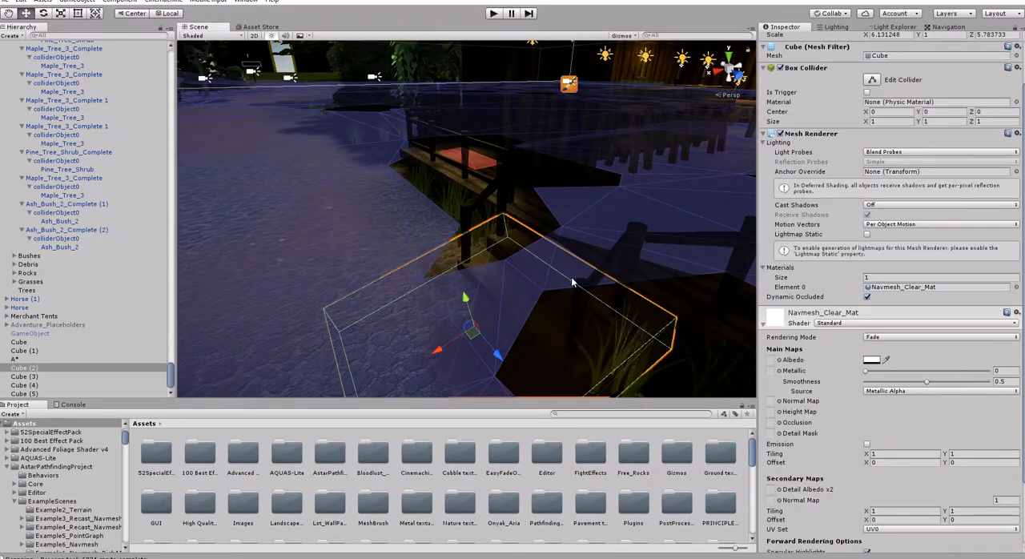
pyautogui.scroll(-5, 537, 286)
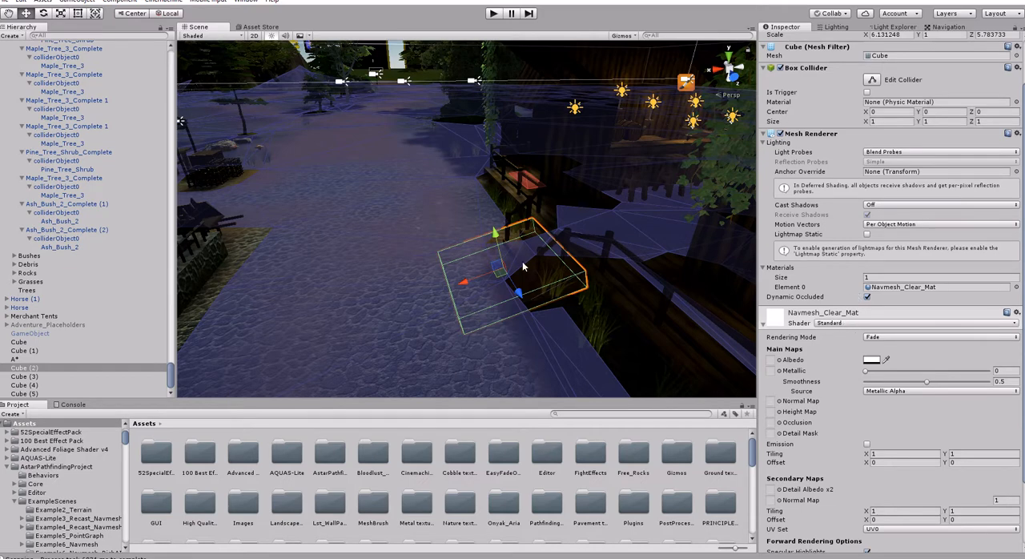
pyautogui.click(853, 323)
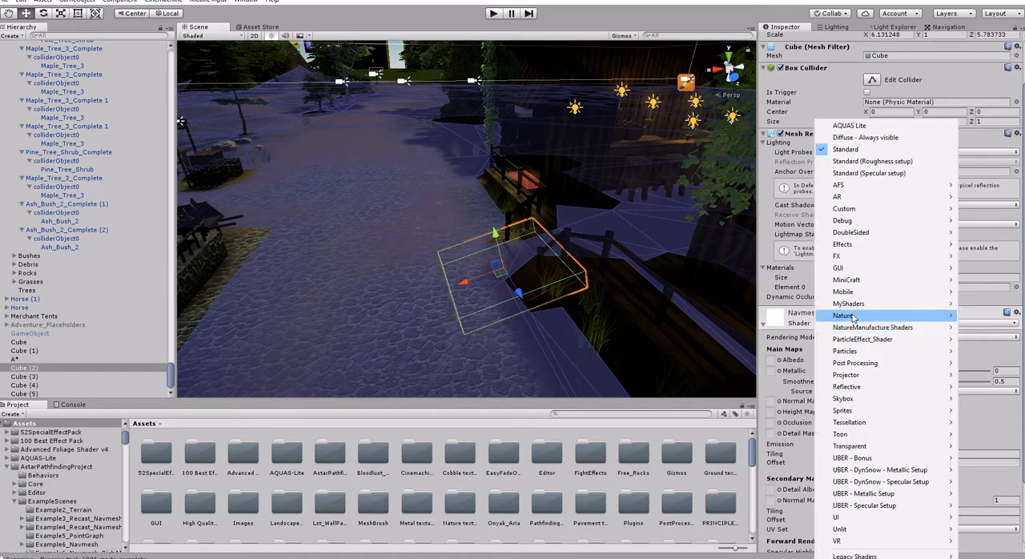
pyautogui.click(703, 20)
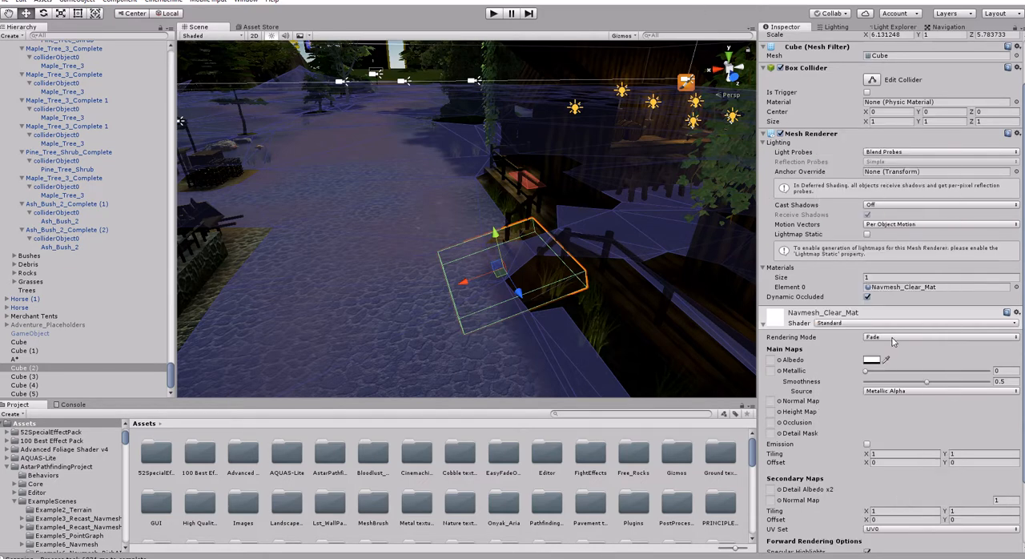
pyautogui.click(872, 361)
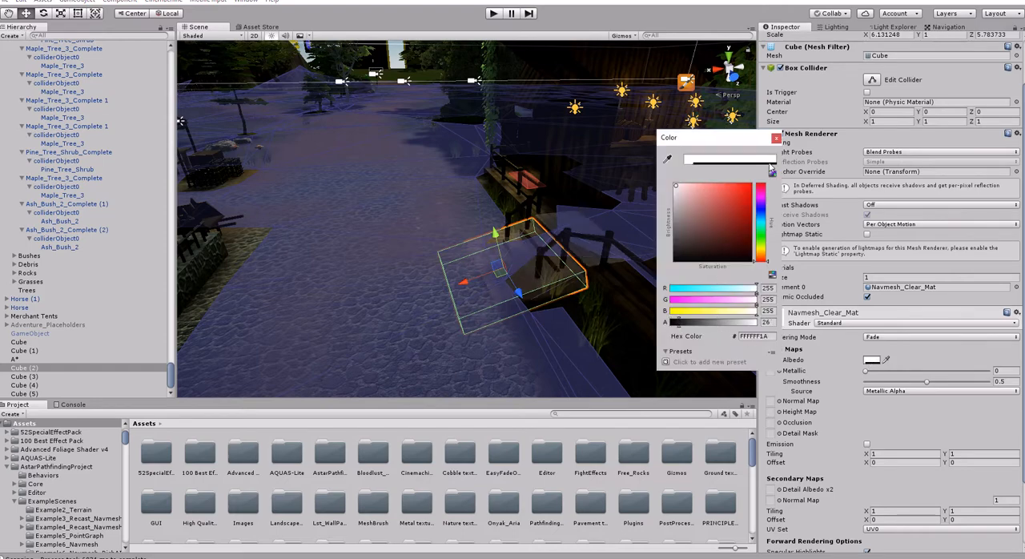
pyautogui.moveTo(696, 322); pyautogui.dragTo(643, 326)
pyautogui.click(777, 139)
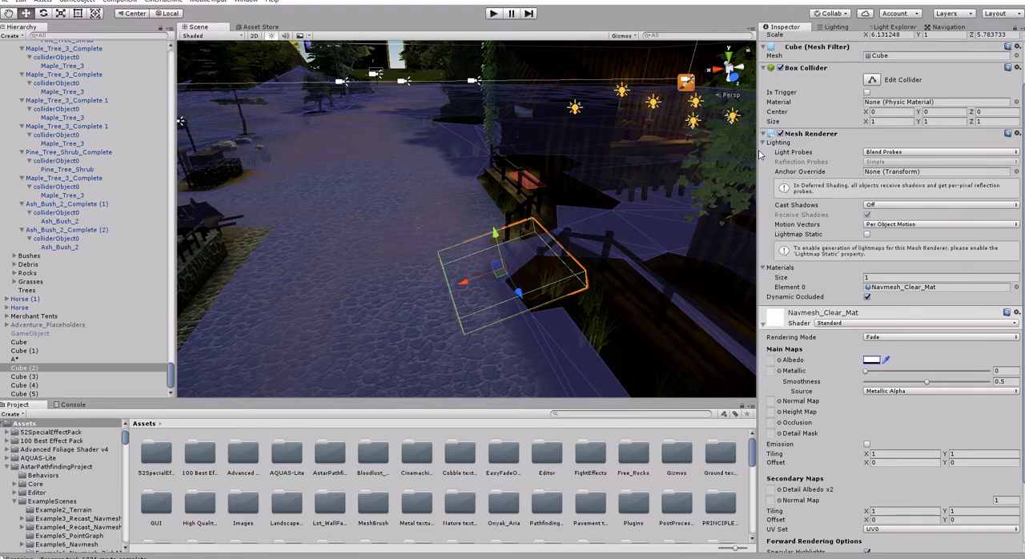
# - Examine the transparent cube spanning the wooden bridge over the stream, and the navmesh coverage through the market street to the smithy
pyautogui.moveTo(511, 266); pyautogui.dragTo(203, 299, button='right')
pyautogui.press('w')
pyautogui.press('w')
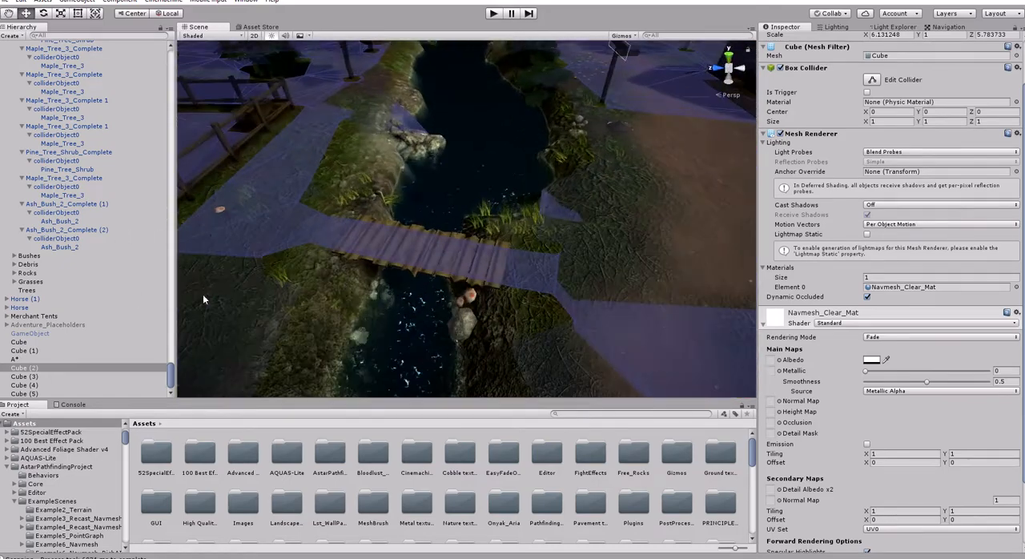
pyautogui.click(520, 244)
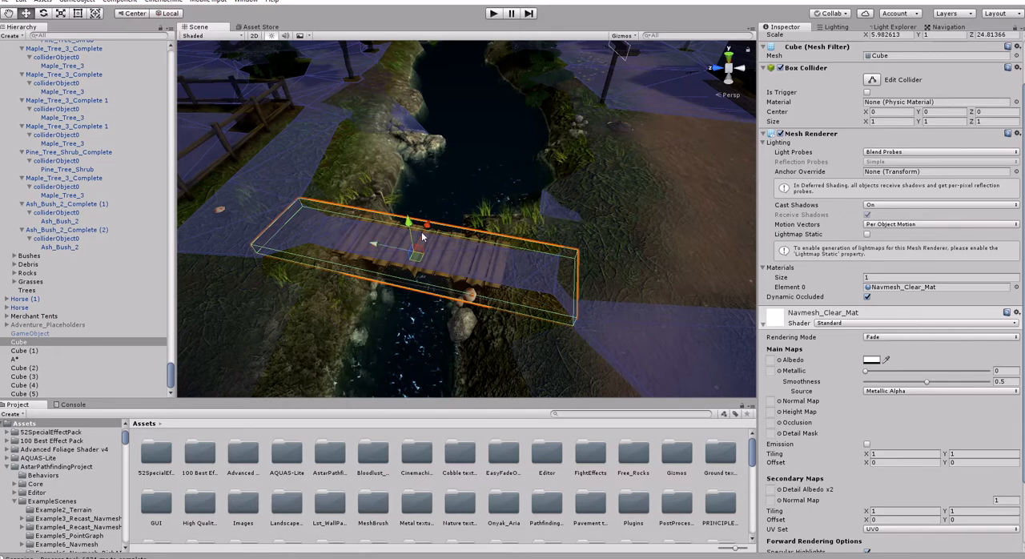
pyautogui.keyDown('alt'); pyautogui.moveTo(527, 279); pyautogui.dragTo(694, 285); pyautogui.keyUp('alt')
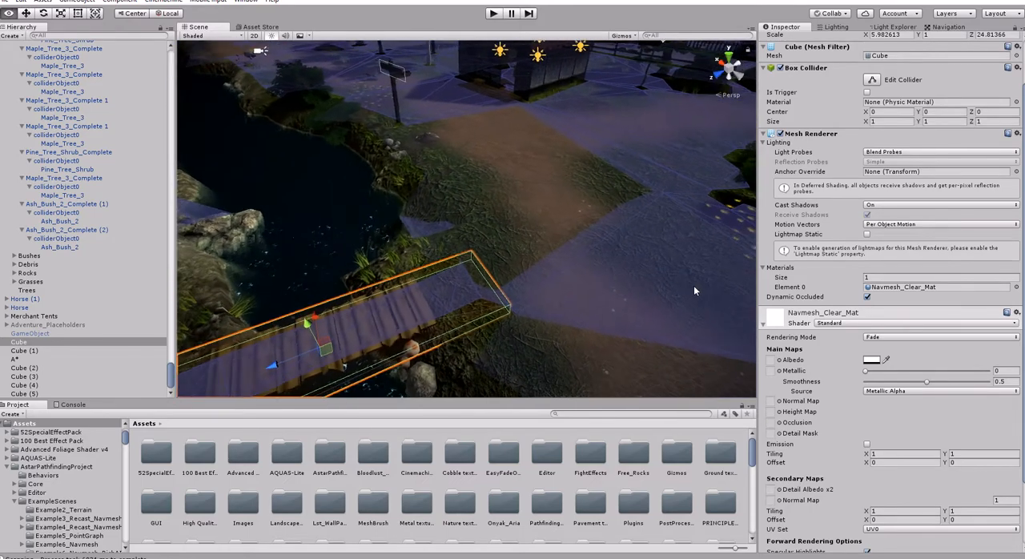
pyautogui.scroll(3, 503, 315)
pyautogui.keyDown('alt'); pyautogui.moveTo(503, 315); pyautogui.dragTo(347, 313); pyautogui.keyUp('alt')
pyautogui.moveTo(347, 318); pyautogui.dragTo(530, 297, button='right')
pyautogui.press('w')
pyautogui.press('a')
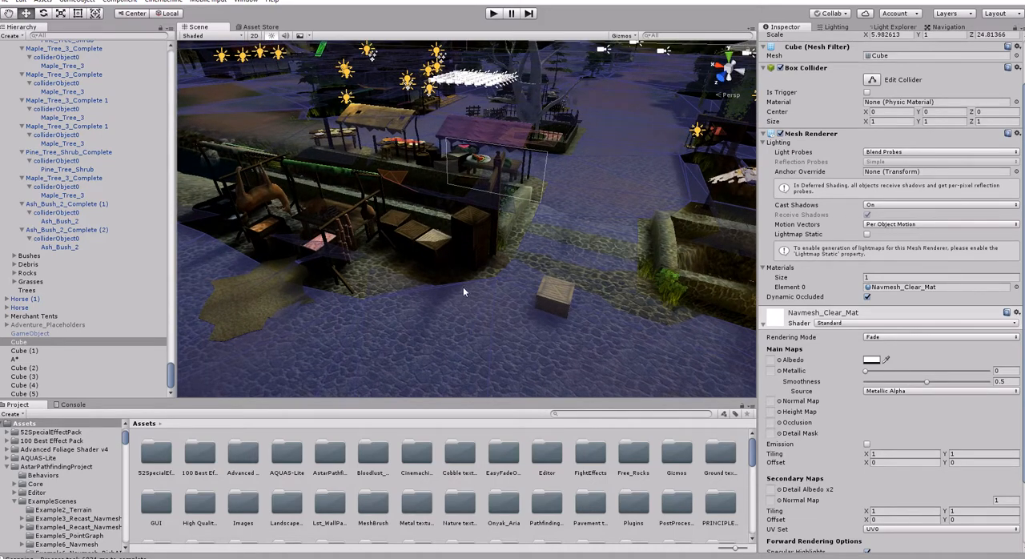
pyautogui.moveTo(463, 291); pyautogui.dragTo(605, 266, button='right')
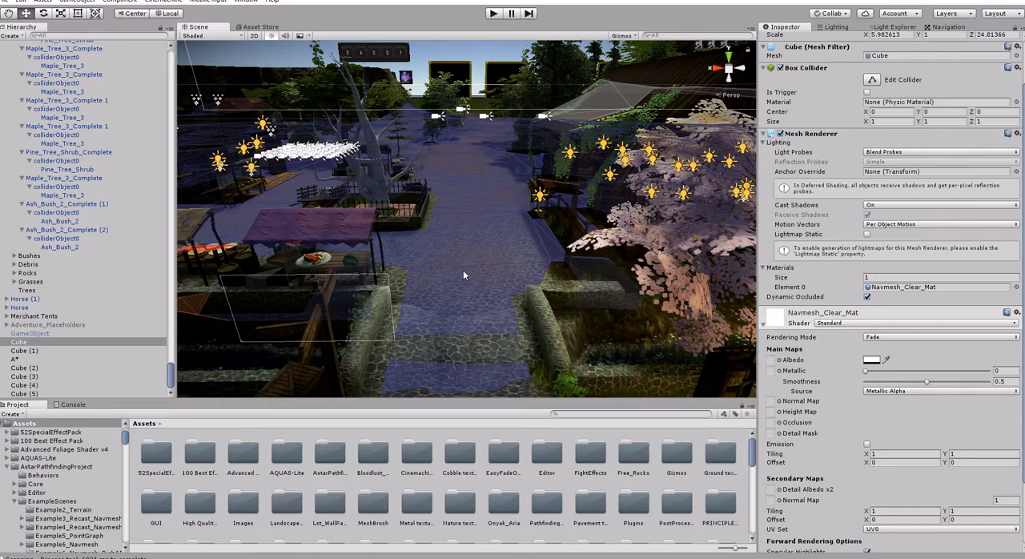
pyautogui.moveTo(442, 275); pyautogui.dragTo(507, 338, button='right')
pyautogui.moveTo(444, 281); pyautogui.dragTo(445, 281, button='right')
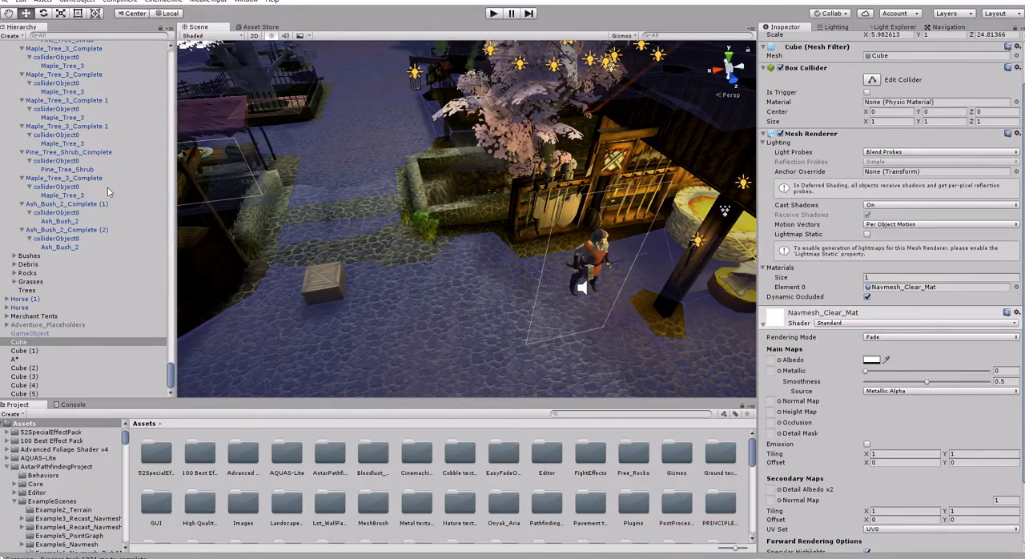
# - Frame the Adventure_Smithy (2) character in the scene and remove the Rigidbody component from its Averulim child
pyautogui.moveTo(176, 324); pyautogui.dragTo(179, 332)
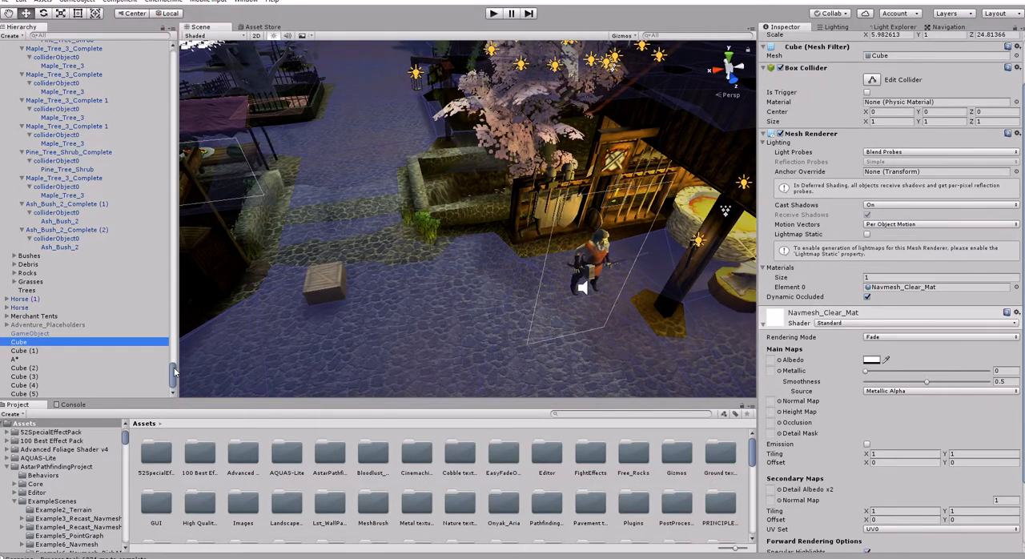
pyautogui.moveTo(174, 369); pyautogui.dragTo(192, 33)
pyautogui.click(42, 53)
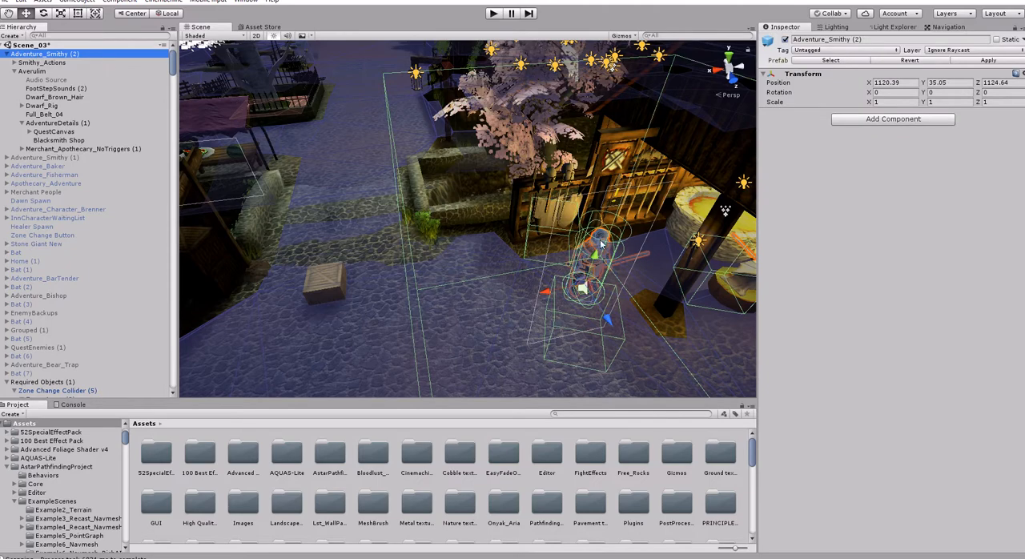
pyautogui.press('f')
pyautogui.moveTo(617, 277); pyautogui.dragTo(620, 277, button='right')
pyautogui.press('w')
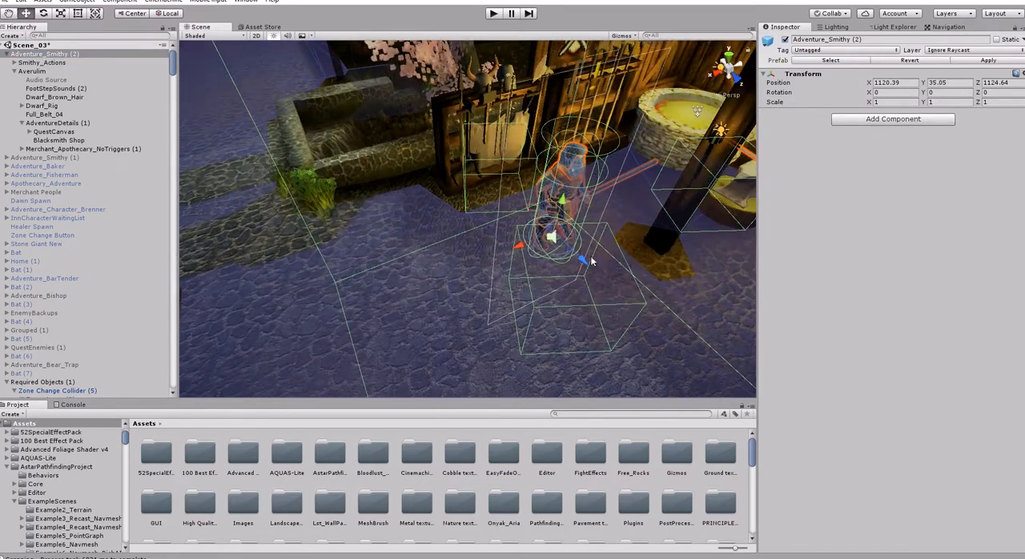
pyautogui.click(25, 72)
pyautogui.scroll(-3, 888, 320)
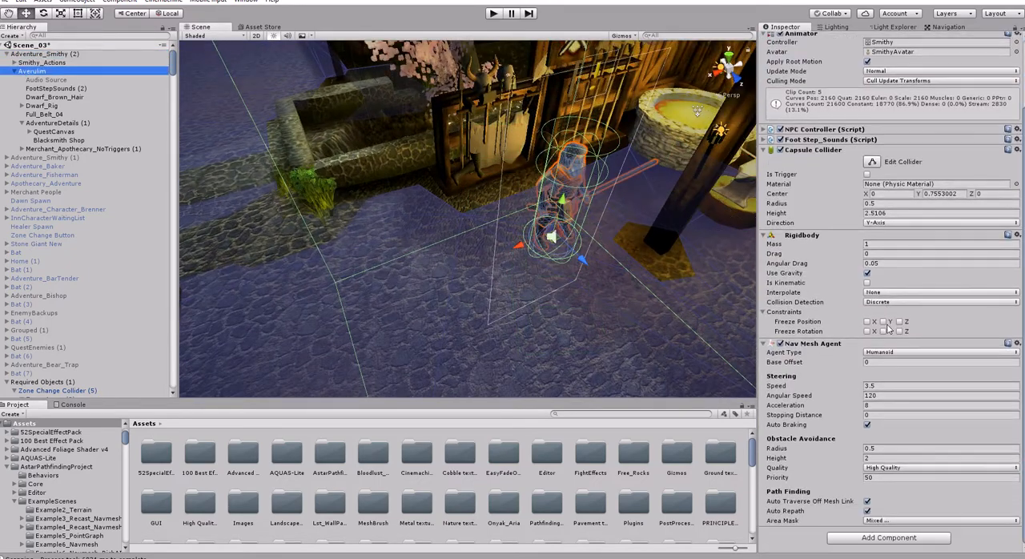
pyautogui.rightClick(811, 344)
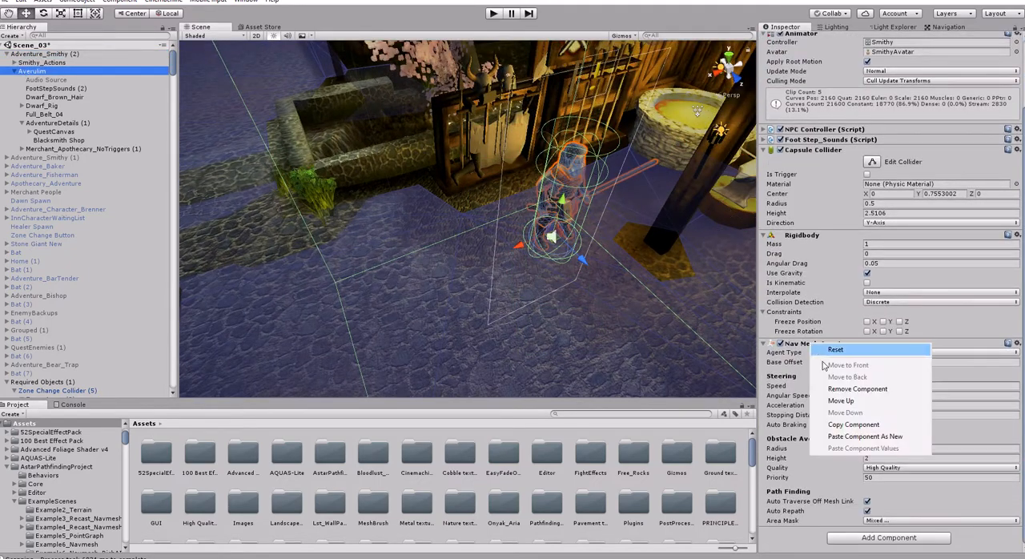
pyautogui.rightClick(804, 237)
pyautogui.click(856, 281)
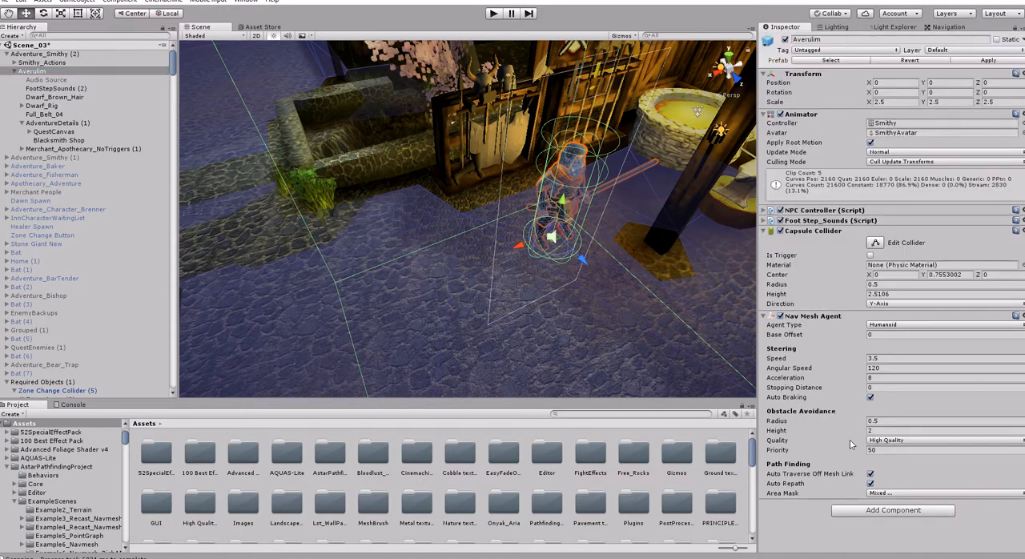
# - Add the AIPath (2D,3D) component to the Averulim object
pyautogui.click(877, 511)
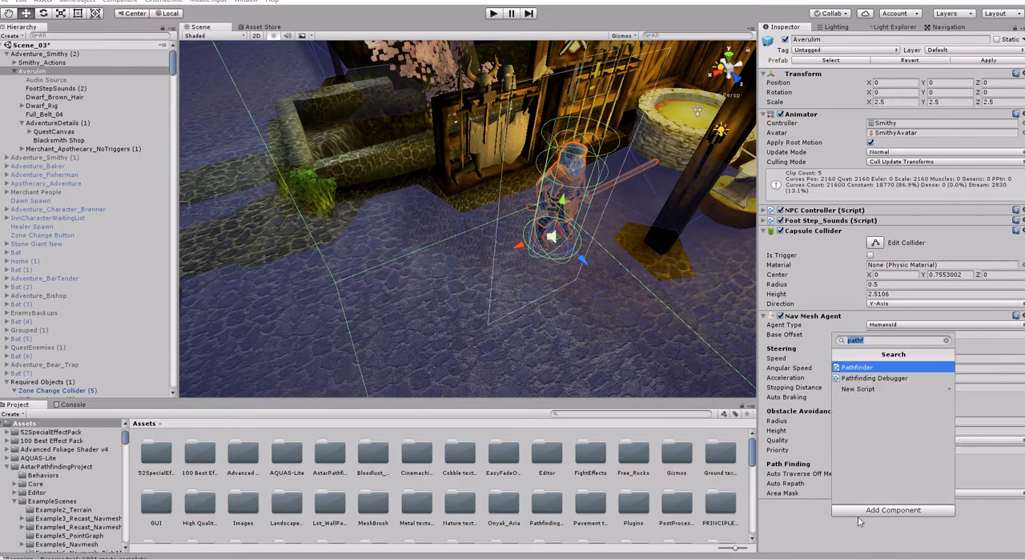
pyautogui.write('AI')
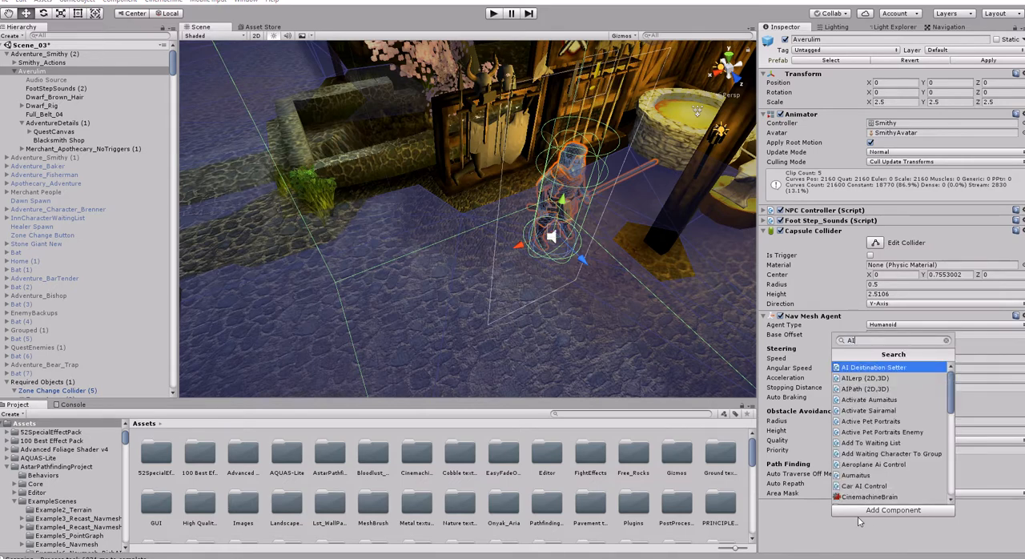
pyautogui.write('Path')
pyautogui.press('Return')
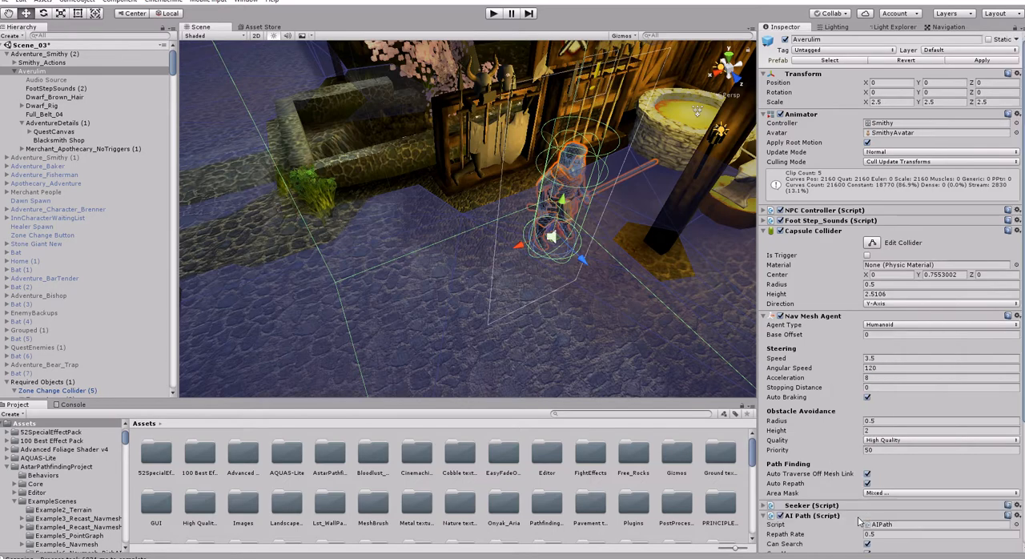
# - Switch the AI Path's Max Acceleration to Custom with a value of 1000 and set its Rotation Speed to 1000
pyautogui.scroll(-5, 951, 499)
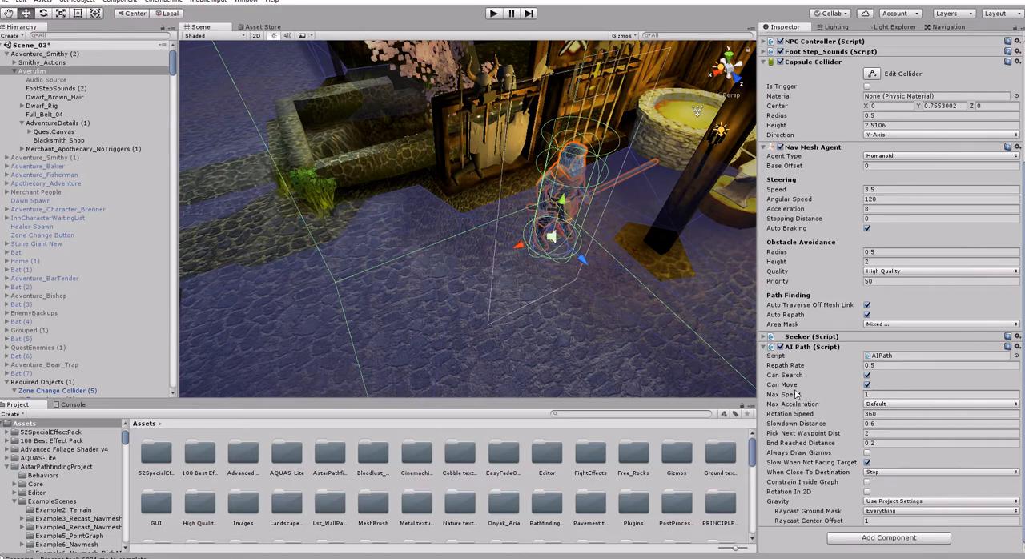
pyautogui.click(886, 406)
pyautogui.click(895, 429)
pyautogui.click(893, 414)
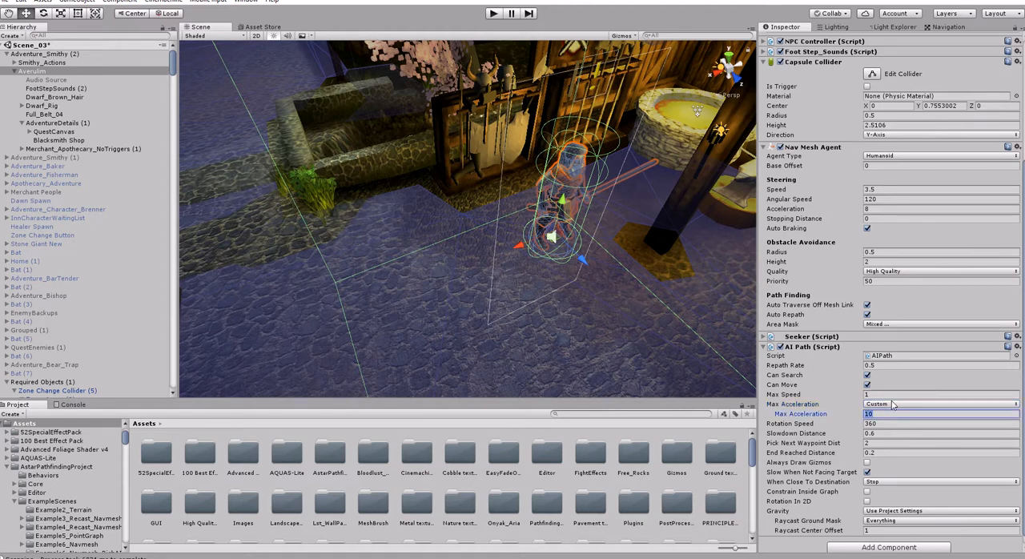
pyautogui.write('1000')
pyautogui.click(884, 424)
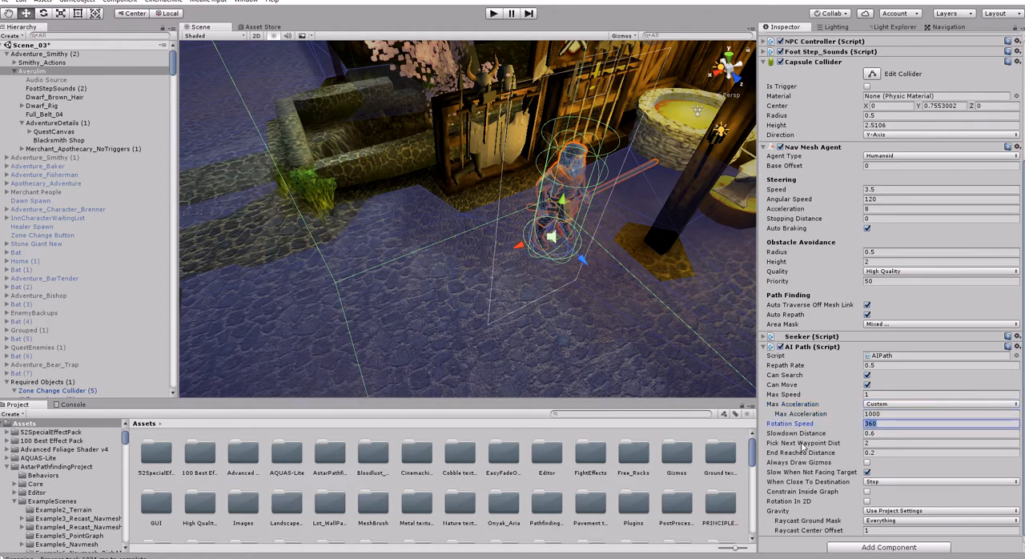
pyautogui.write('1000')
# - Set the AI Path's End Reached Distance to 0 and its Max Speed to 5
pyautogui.click(884, 456)
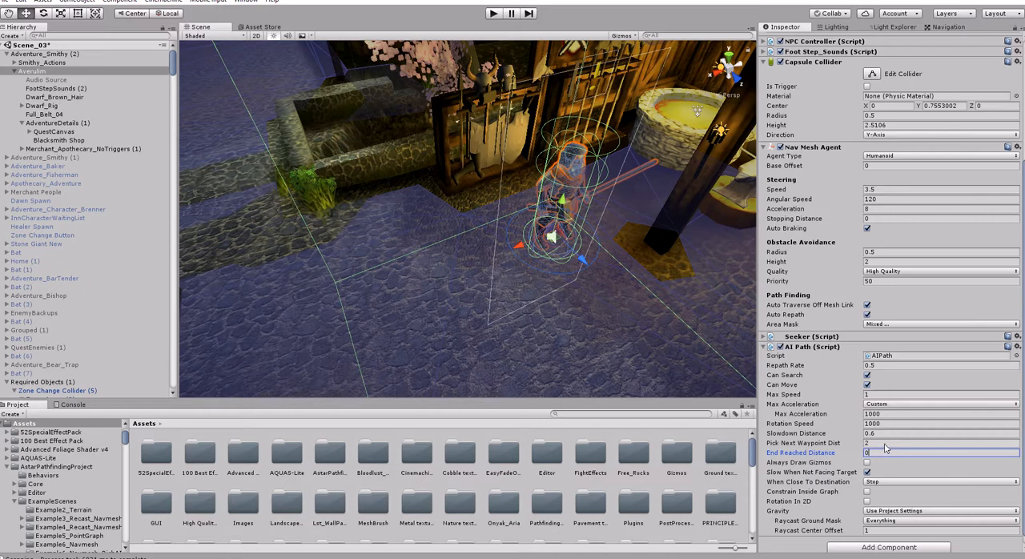
pyautogui.press('BackSpace')
pyautogui.write('0')
pyautogui.click(876, 394)
pyautogui.write('5')
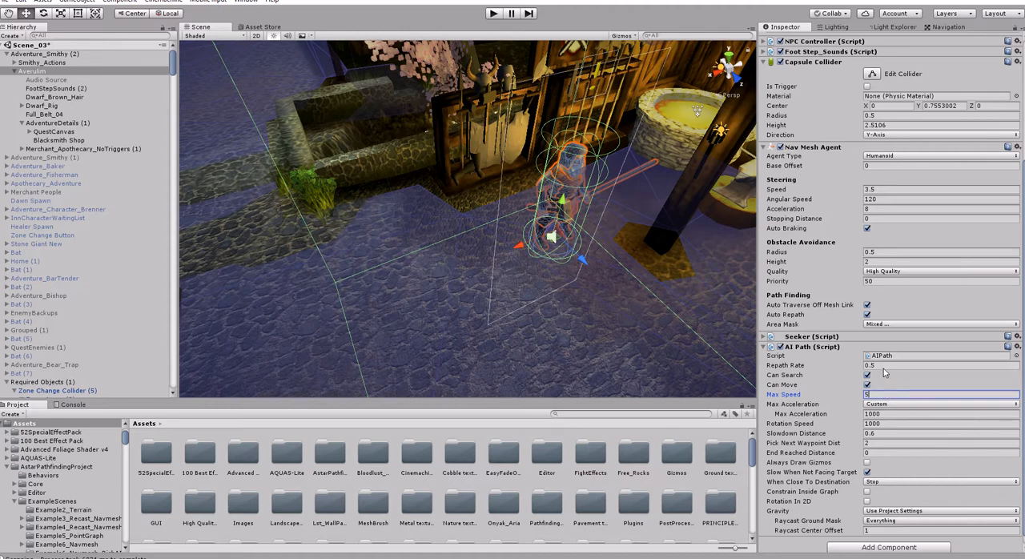
# - Try a Repath Rate of 0.2 on the AI Path component and put it back to 0.5
pyautogui.click(884, 367)
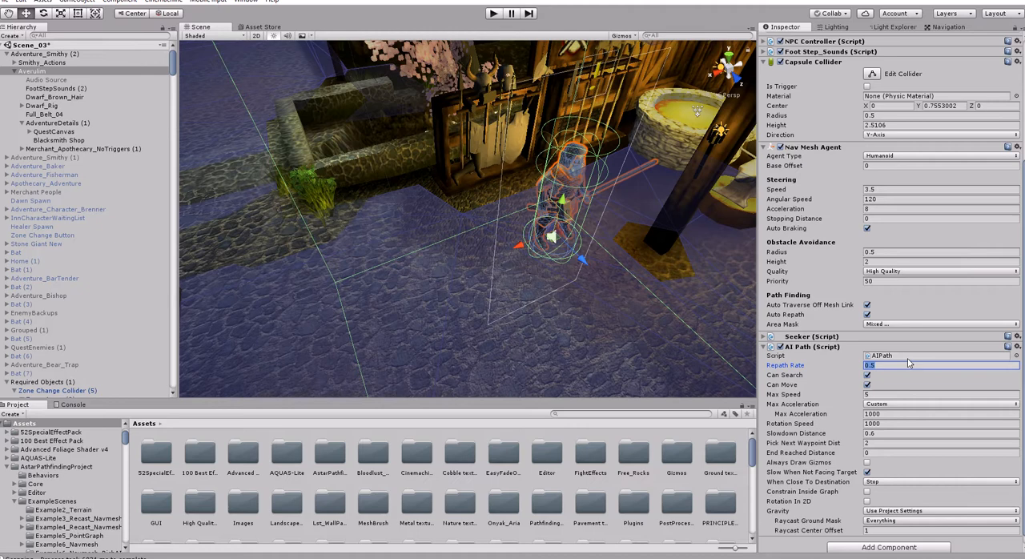
pyautogui.write('.2')
pyautogui.press('BackSpace')
pyautogui.press('BackSpace')
# - Try a Rigidbody on Averulim to compare its effect on the AI Path's gravity options, and remove it again
pyautogui.scroll(-1, 896, 376)
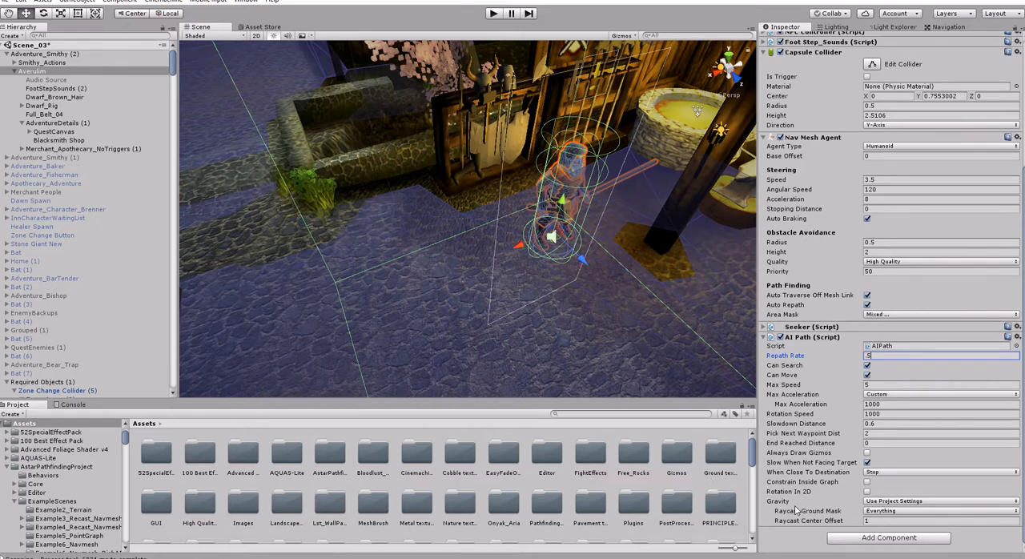
pyautogui.click(882, 513)
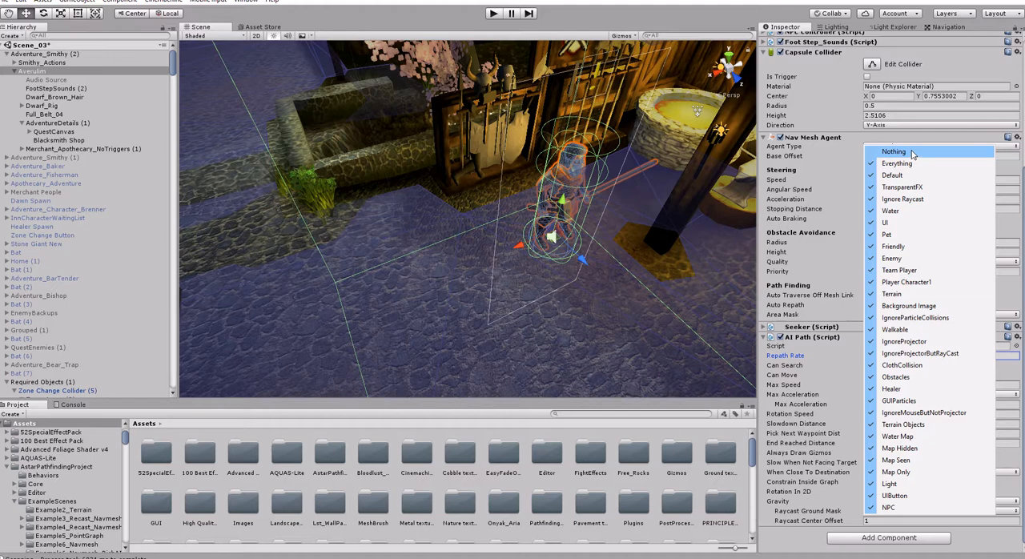
pyautogui.click(858, 538)
pyautogui.write('AIP')
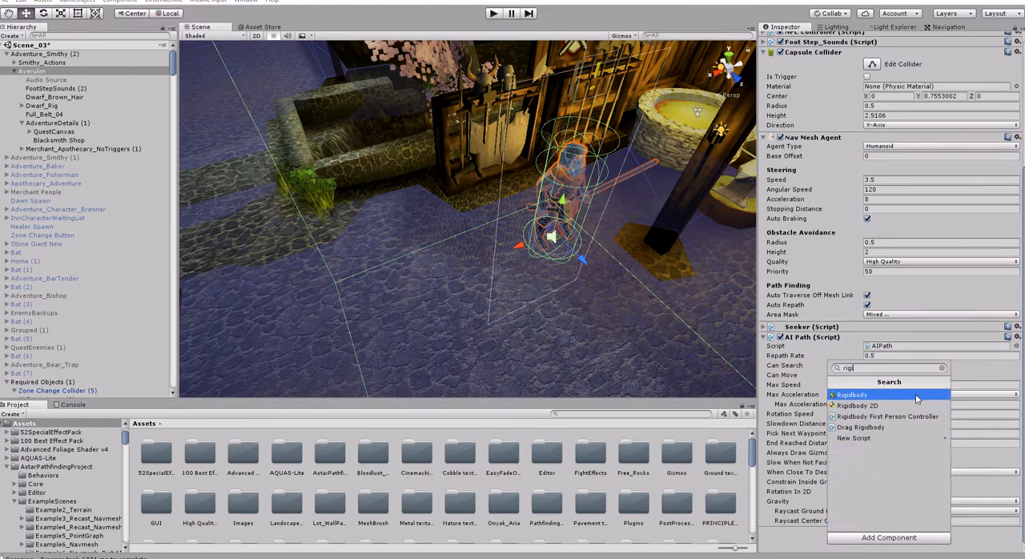
pyautogui.click(917, 395)
pyautogui.scroll(-3, 906, 404)
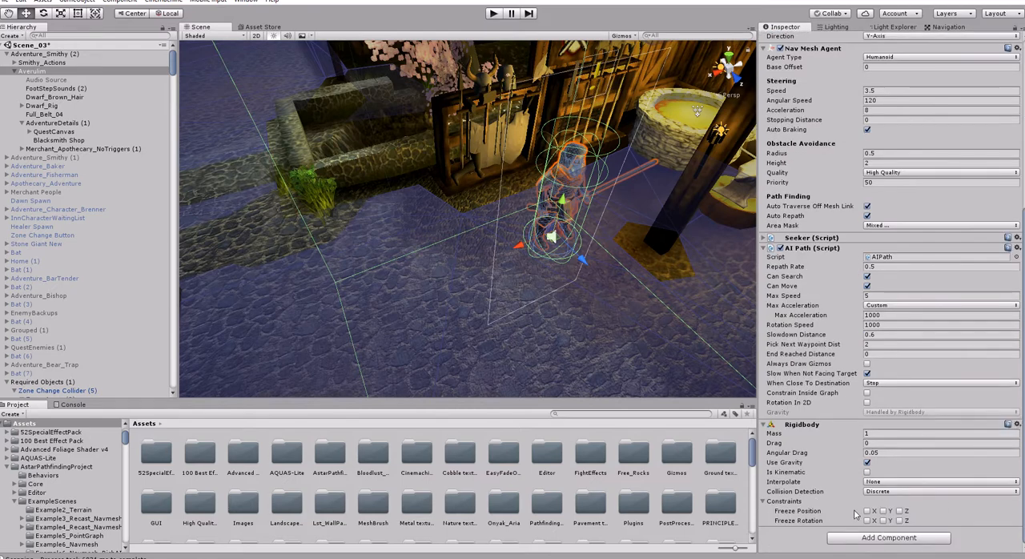
pyautogui.click(1017, 424)
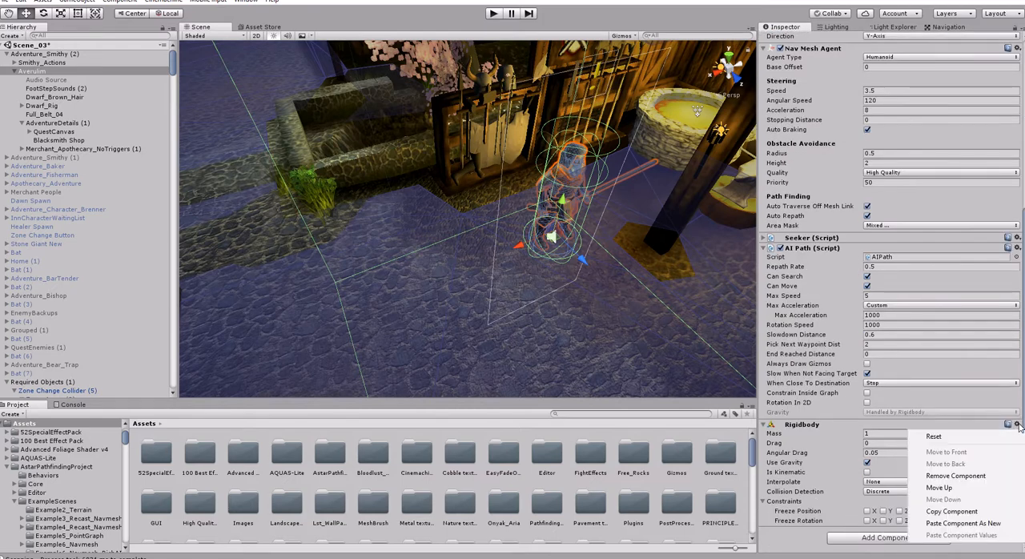
pyautogui.click(956, 475)
# - Try a Character Controller on Averulim to compare the AI Path's gravity options, and remove the component again
pyautogui.click(885, 537)
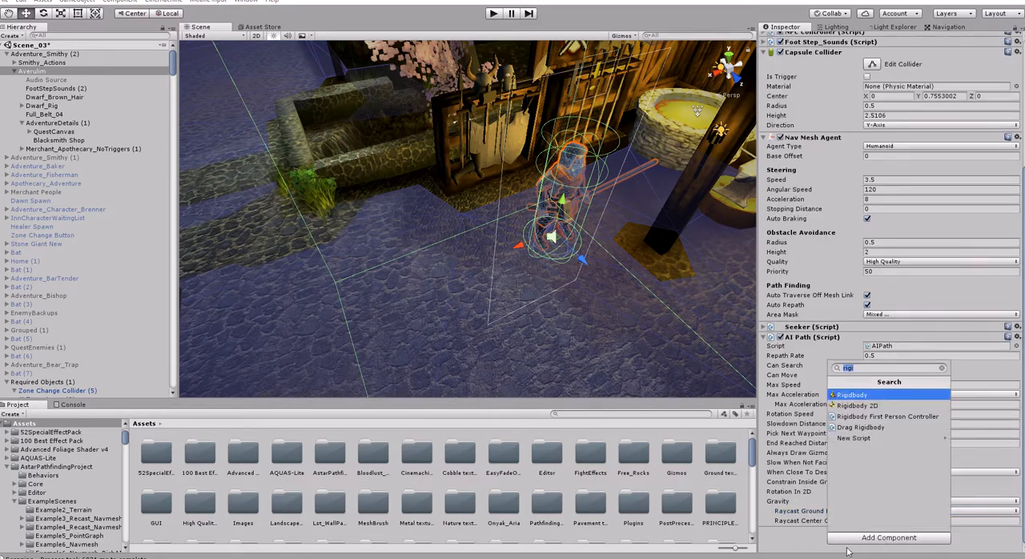
pyautogui.write('charac')
pyautogui.press('Down')
pyautogui.press('Return')
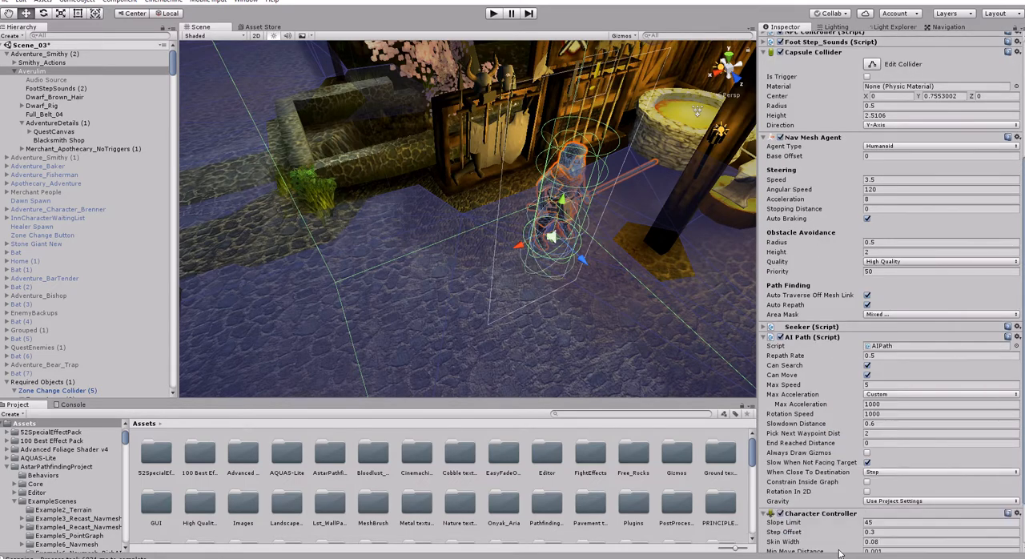
pyautogui.scroll(-3, 946, 499)
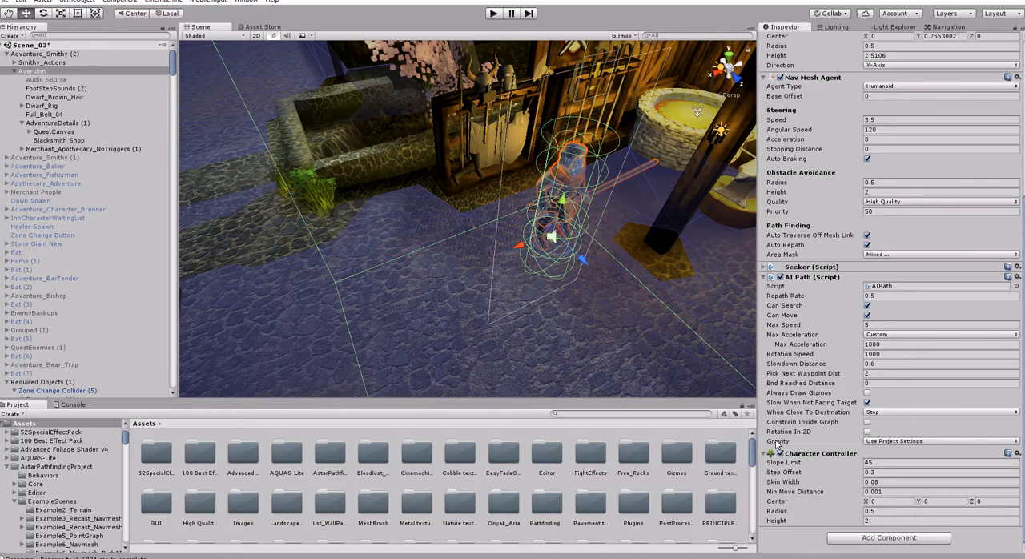
pyautogui.click(1018, 453)
pyautogui.click(955, 477)
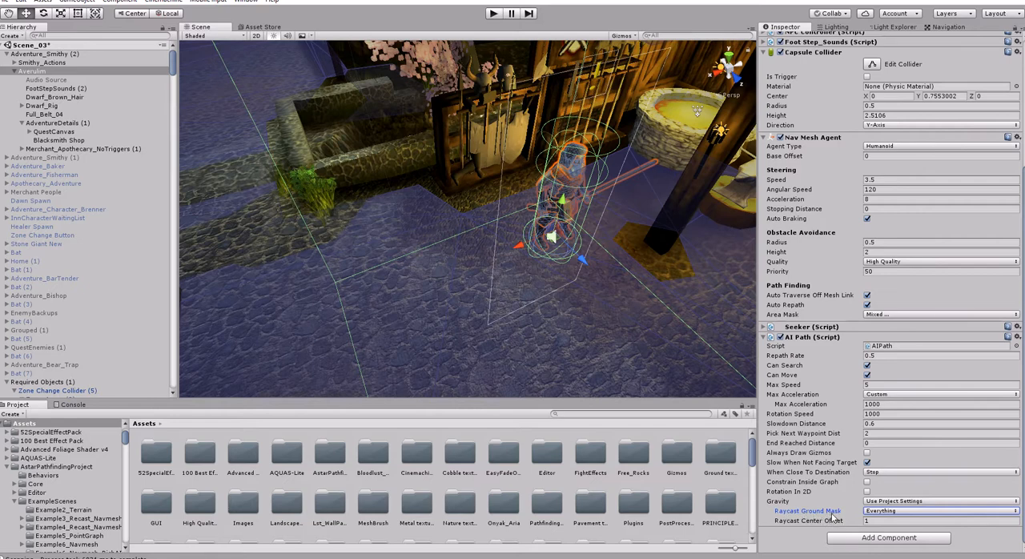
# - Undo the Character Controller's removal to look at the component once more, and delete it from Averulim again
pyautogui.hotkey('ctrl', 'z')
pyautogui.scroll(-2, 853, 496)
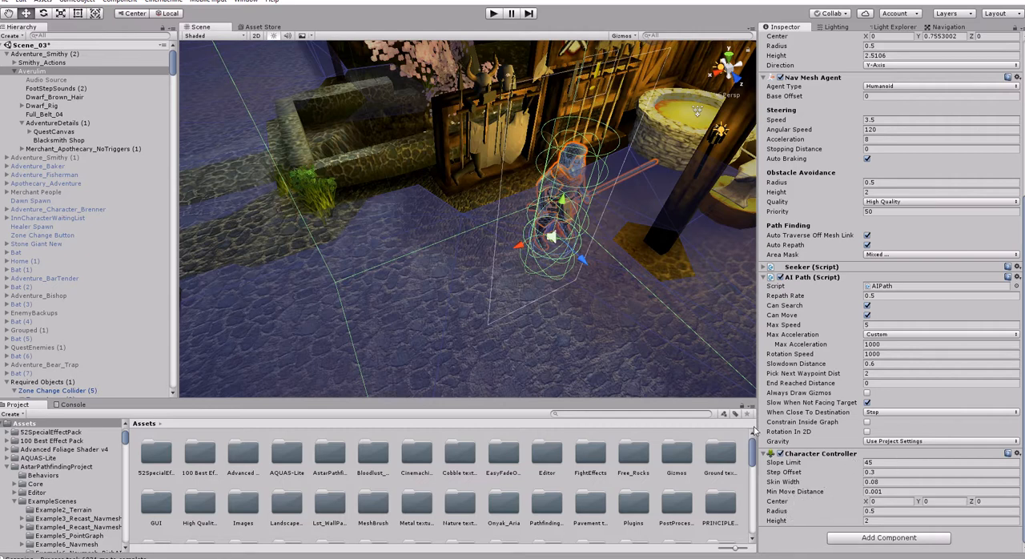
pyautogui.click(1017, 454)
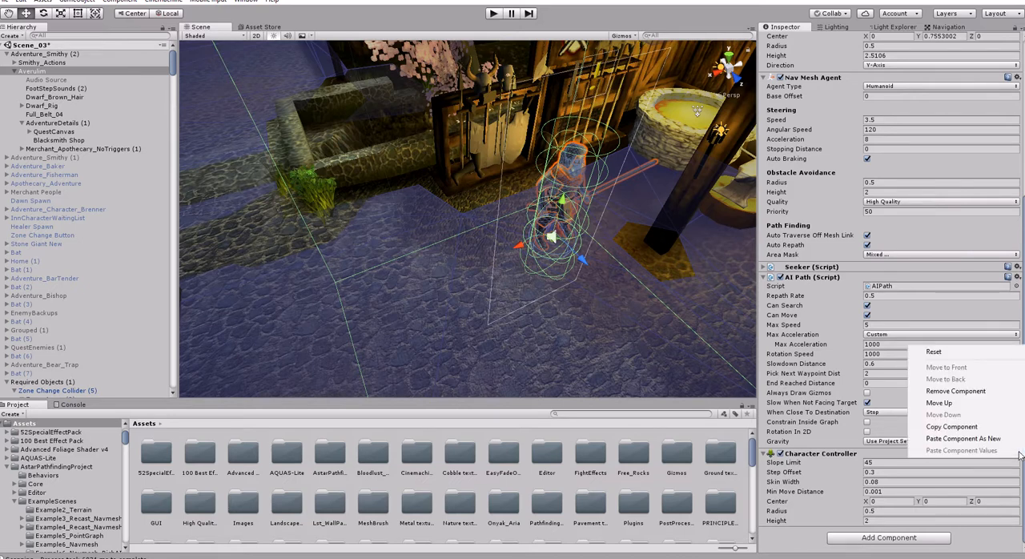
pyautogui.click(946, 392)
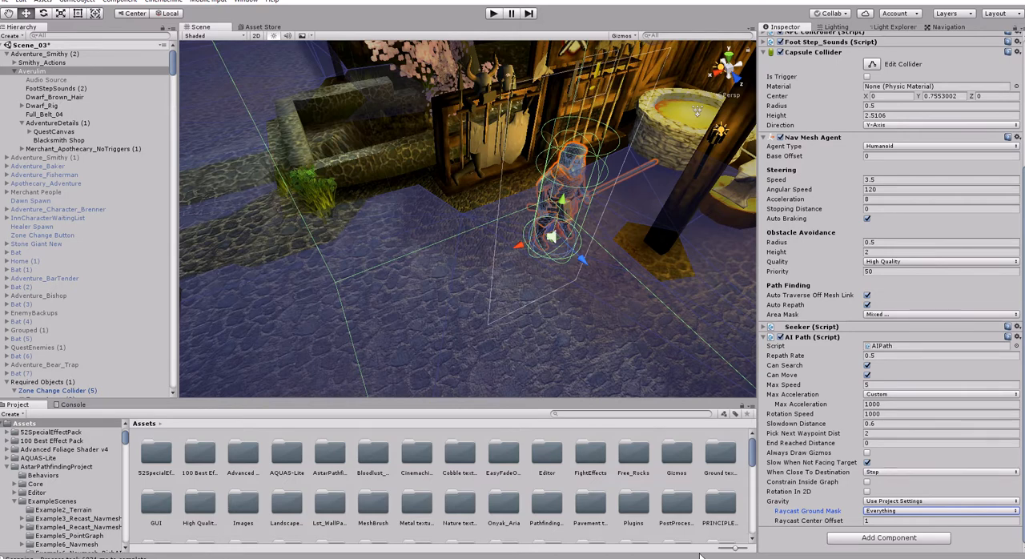
# - Clear the AI Path's Raycast Ground Mask to Nothing and enable only the Default, Friendly, Enemy and Team Player layers
pyautogui.click(887, 511)
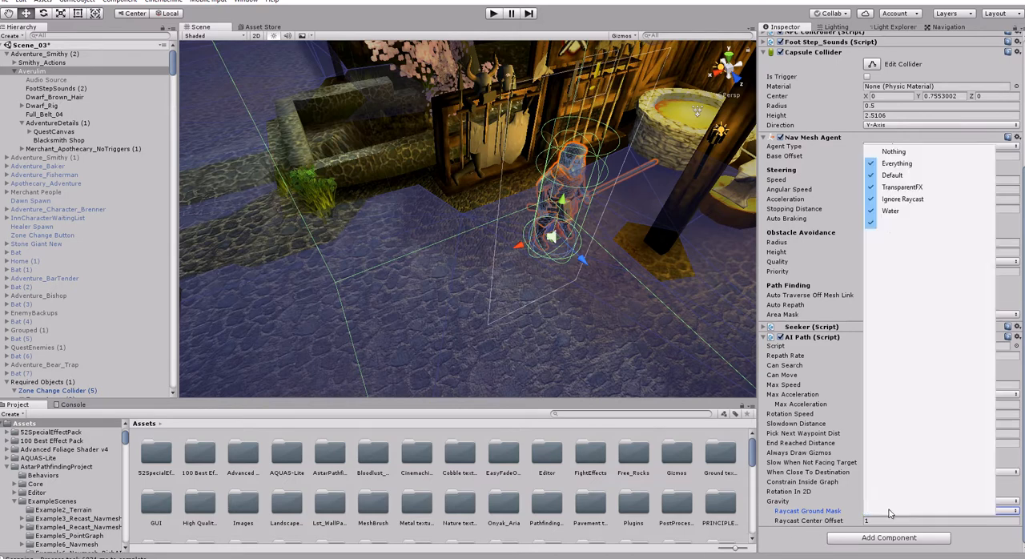
pyautogui.click(894, 151)
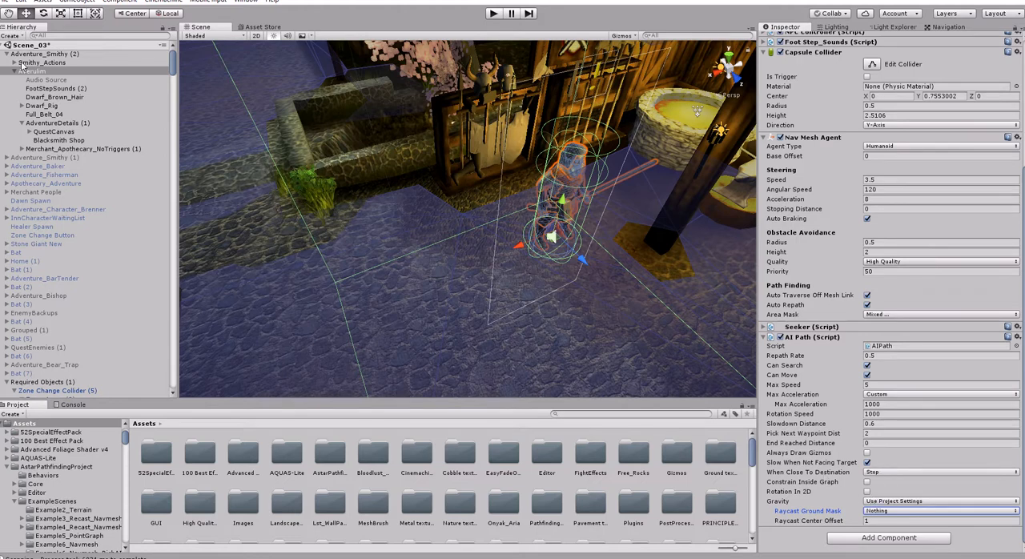
pyautogui.click(888, 511)
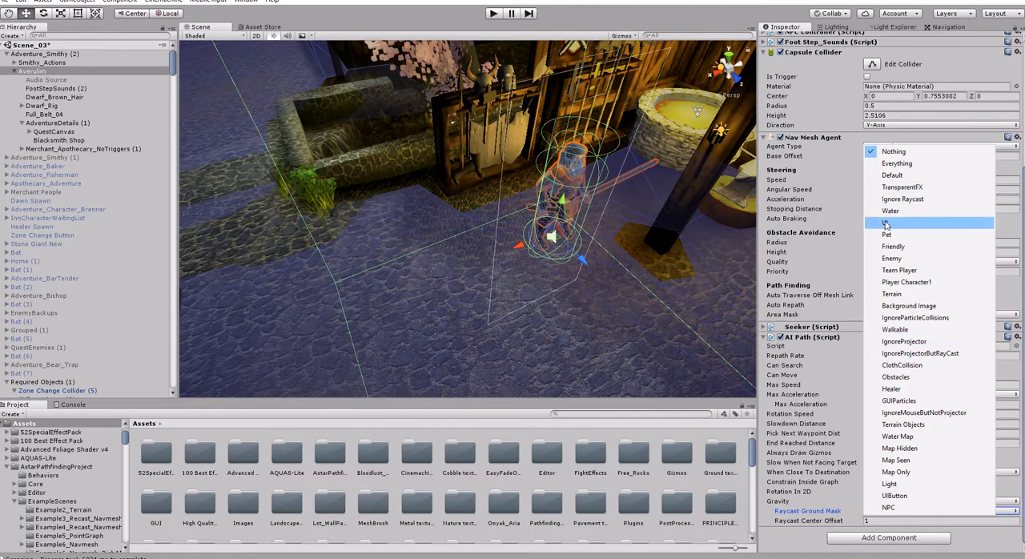
pyautogui.click(889, 247)
pyautogui.click(912, 511)
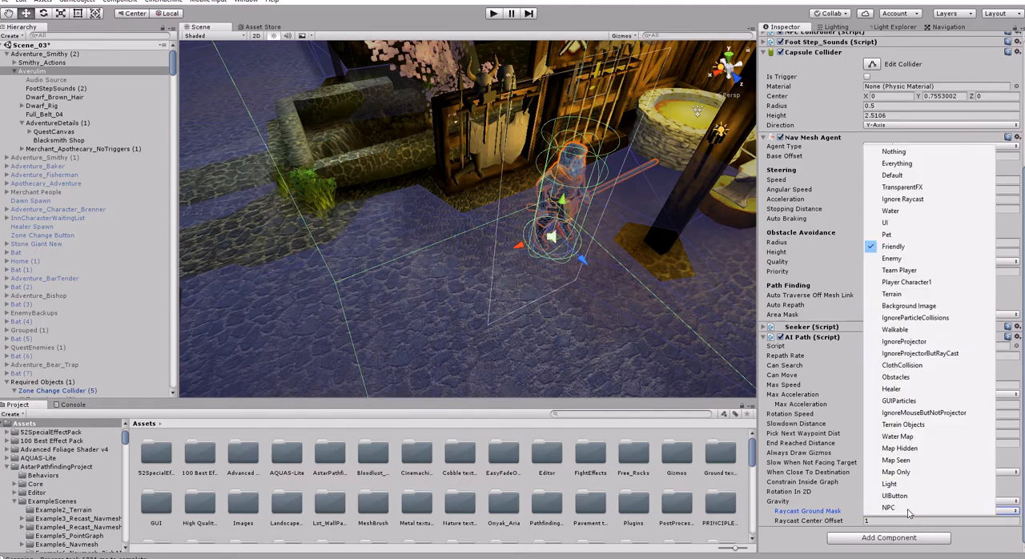
pyautogui.click(897, 259)
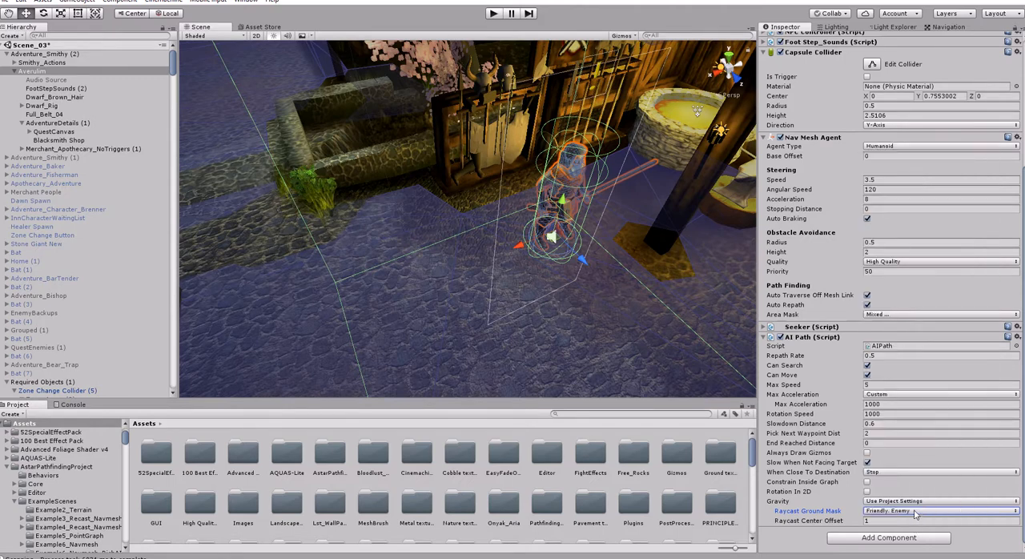
pyautogui.click(918, 511)
pyautogui.click(902, 272)
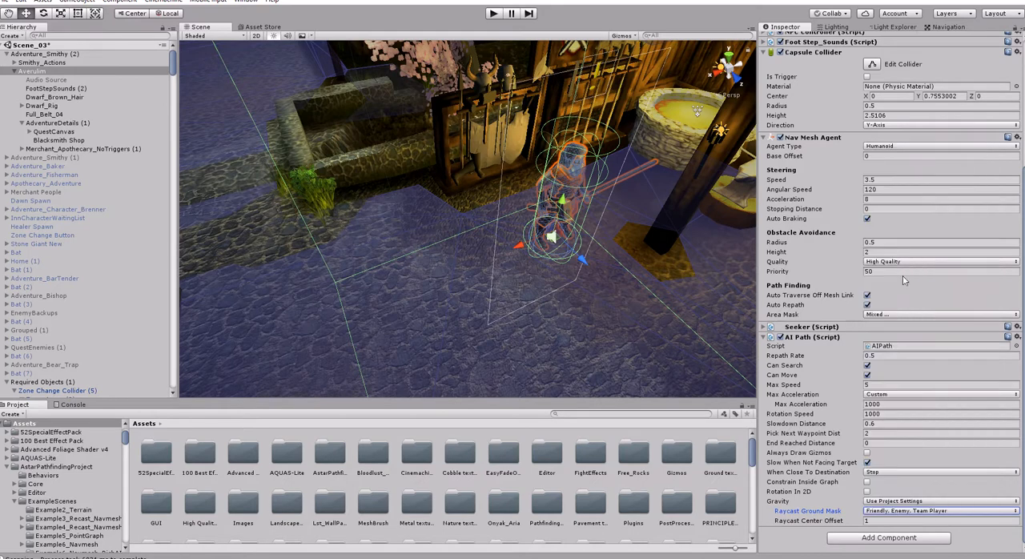
pyautogui.click(919, 513)
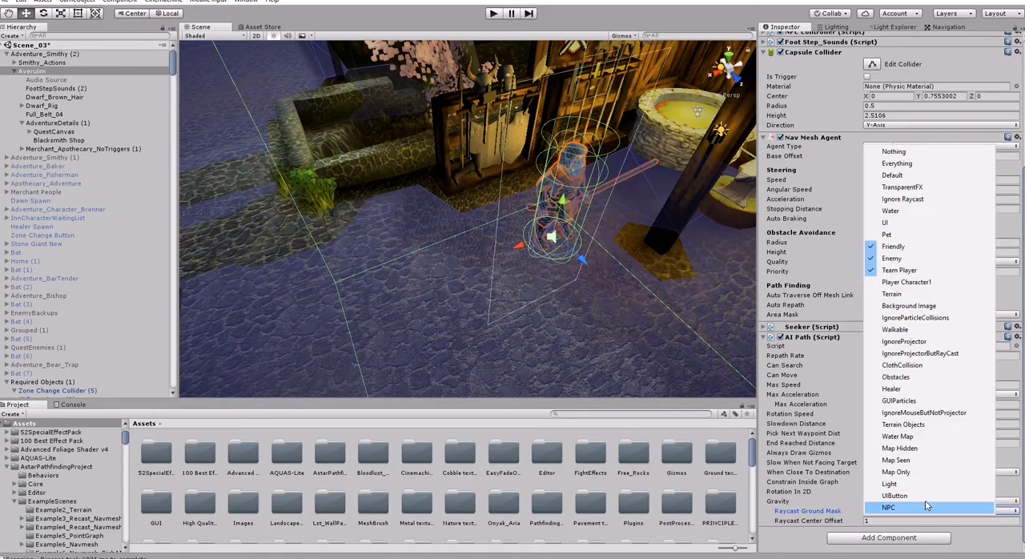
pyautogui.click(897, 175)
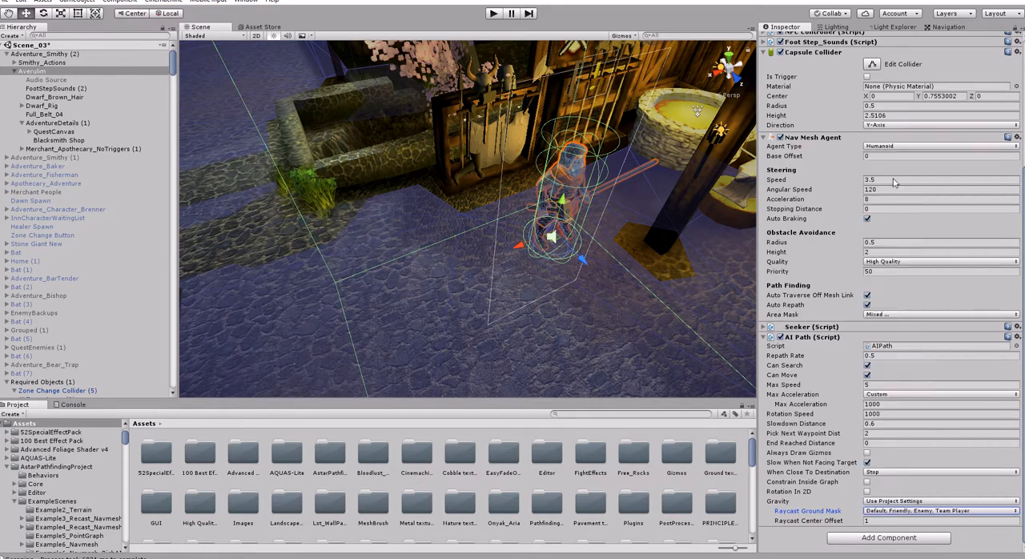
pyautogui.moveTo(554, 242); pyautogui.dragTo(602, 236, button='right')
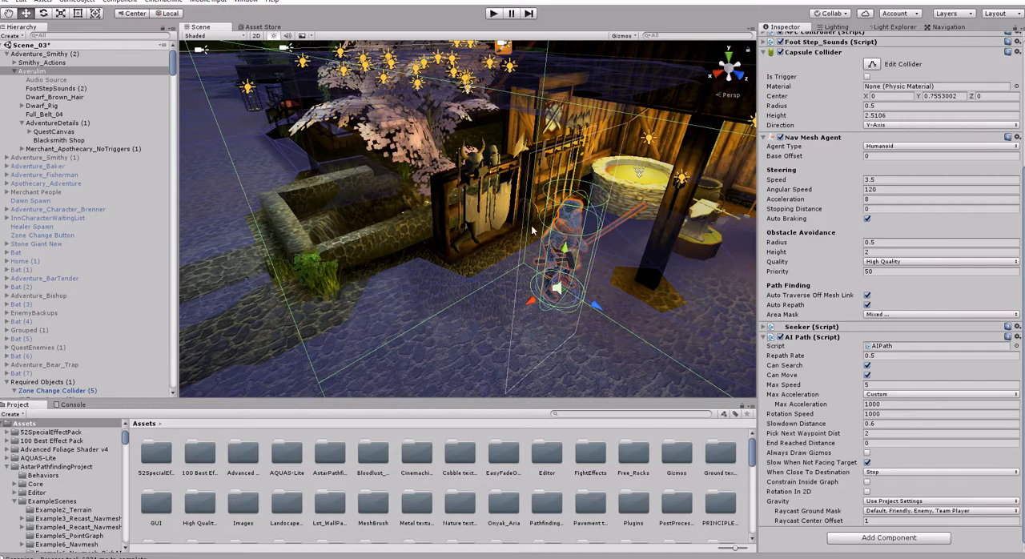
# - Enable the Walkable and Terrain layers in the AI Path's Raycast Ground Mask
pyautogui.moveTo(533, 231); pyautogui.dragTo(620, 293, button='right')
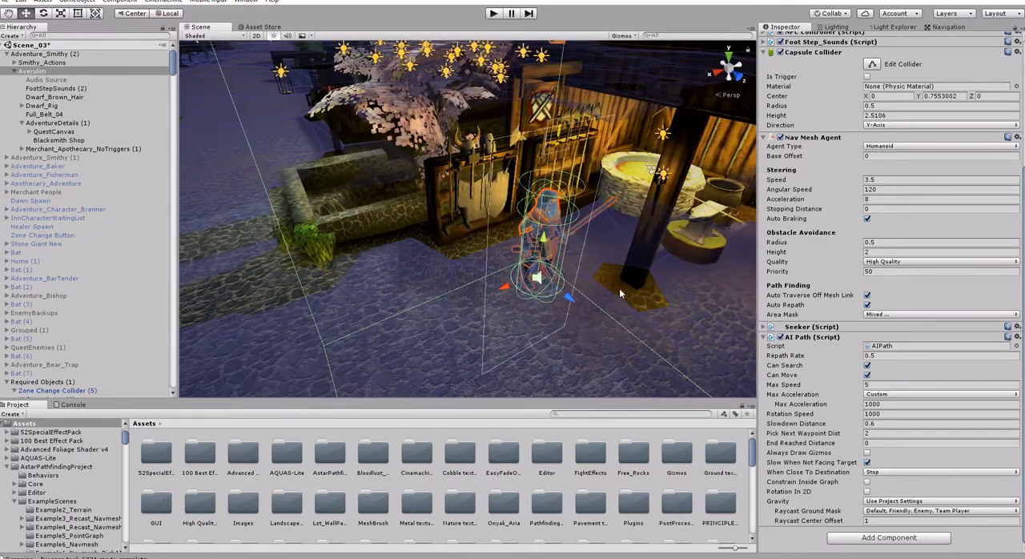
pyautogui.click(909, 511)
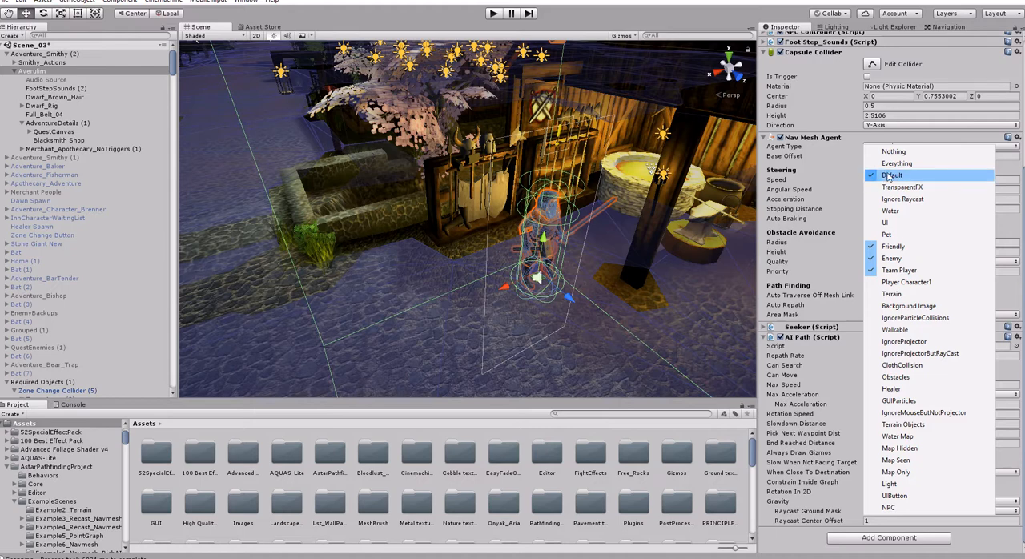
pyautogui.click(904, 332)
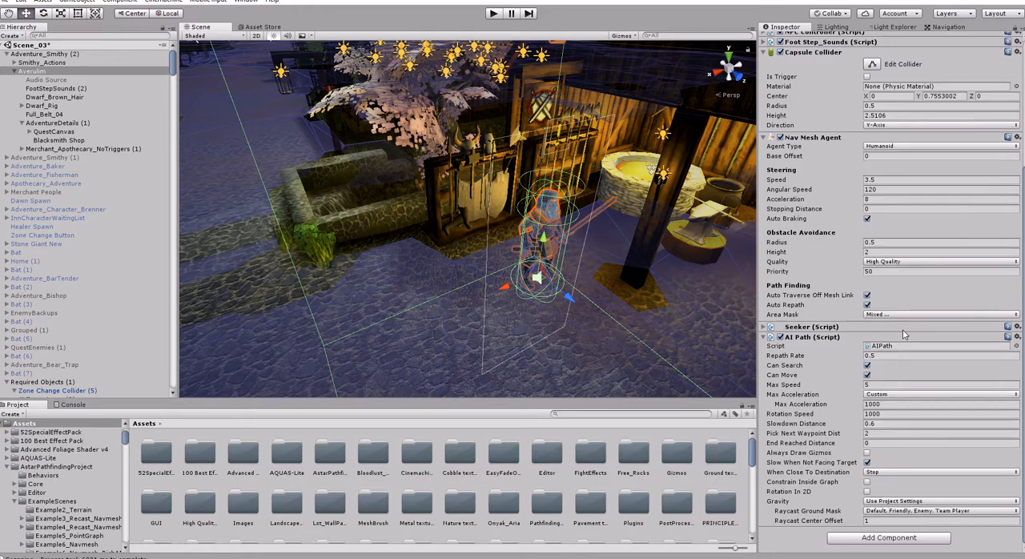
pyautogui.click(898, 510)
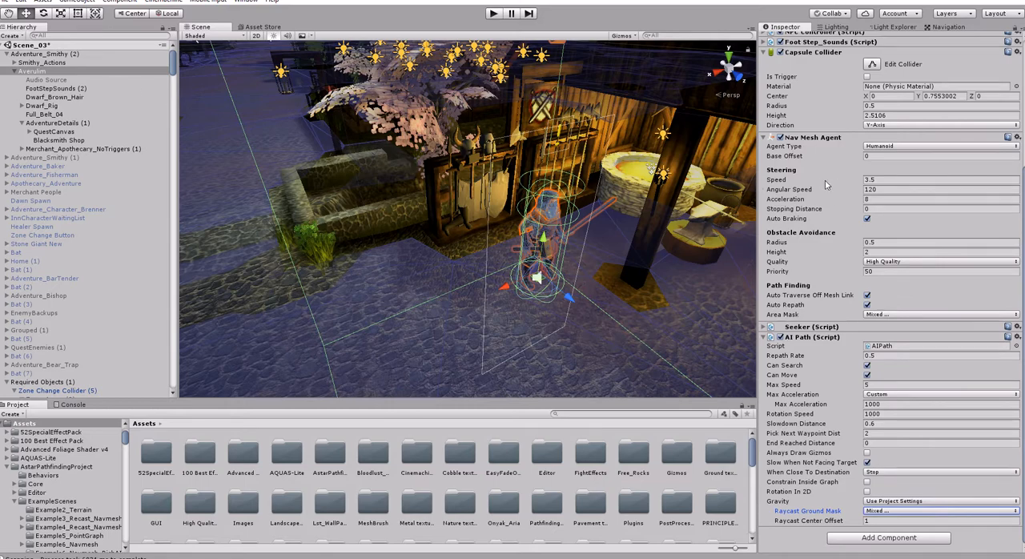
# - Remove the Nav Mesh Agent component from Averulim and save the scene
pyautogui.scroll(3, 823, 190)
pyautogui.rightClick(815, 203)
pyautogui.click(849, 250)
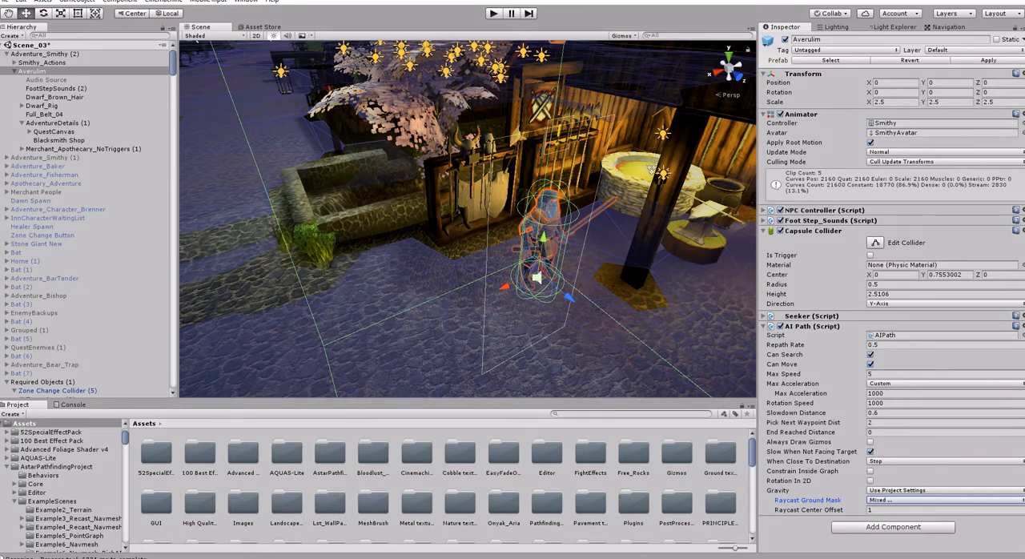
pyautogui.click(4, 3)
pyautogui.click(14, 40)
# - Run the scene in play mode to test the NPC without its Nav Mesh Agent, and stop it
pyautogui.click(495, 14)
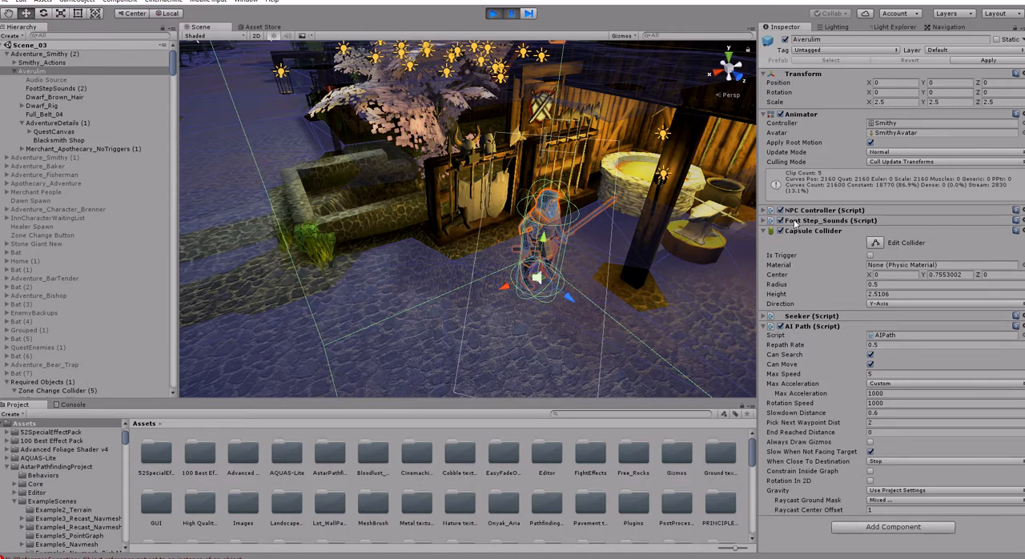
pyautogui.click(492, 14)
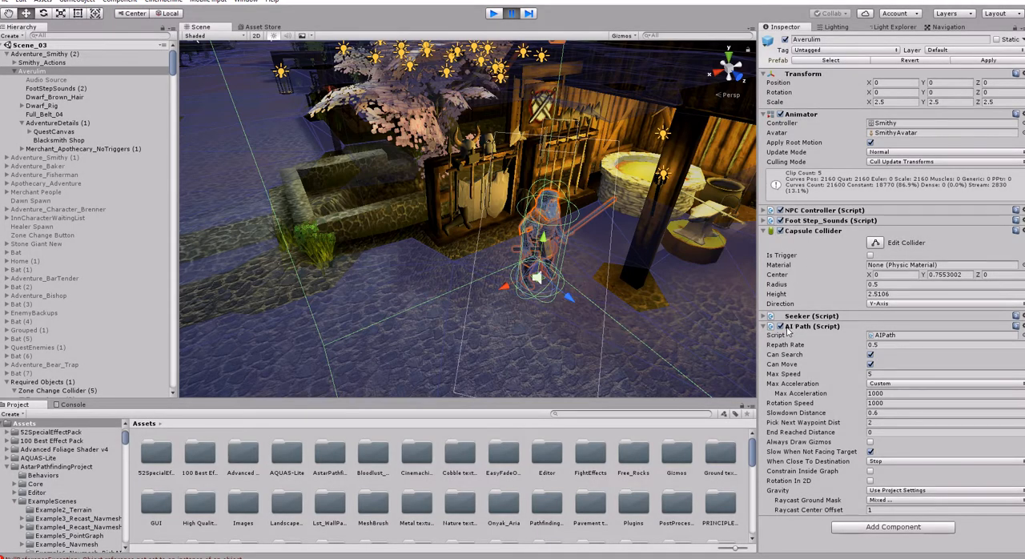
pyautogui.hotkey('ctrl', 'p')
# - Assign Averulim to the Ai Path reference of its NPC Controller script
pyautogui.click(765, 211)
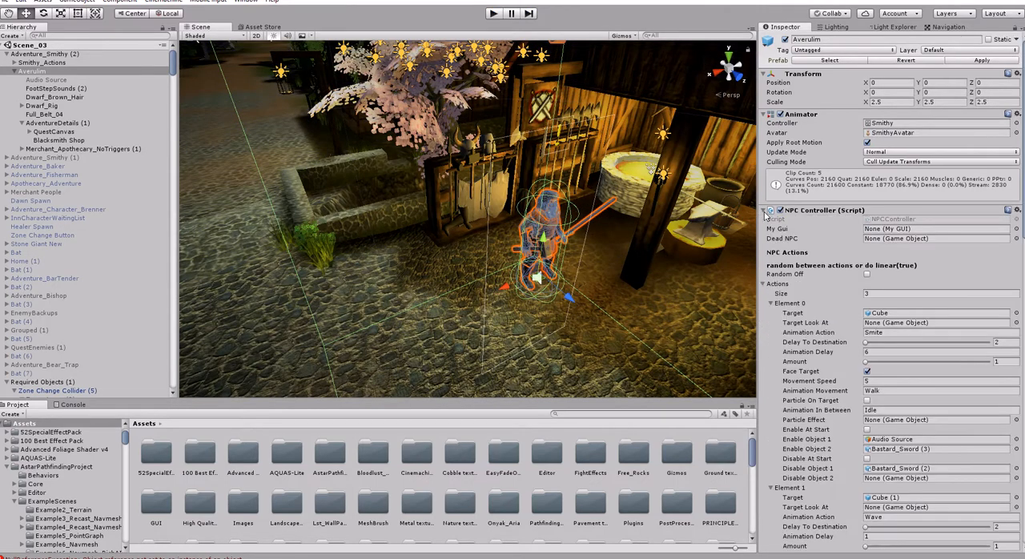
pyautogui.scroll(-10, 837, 380)
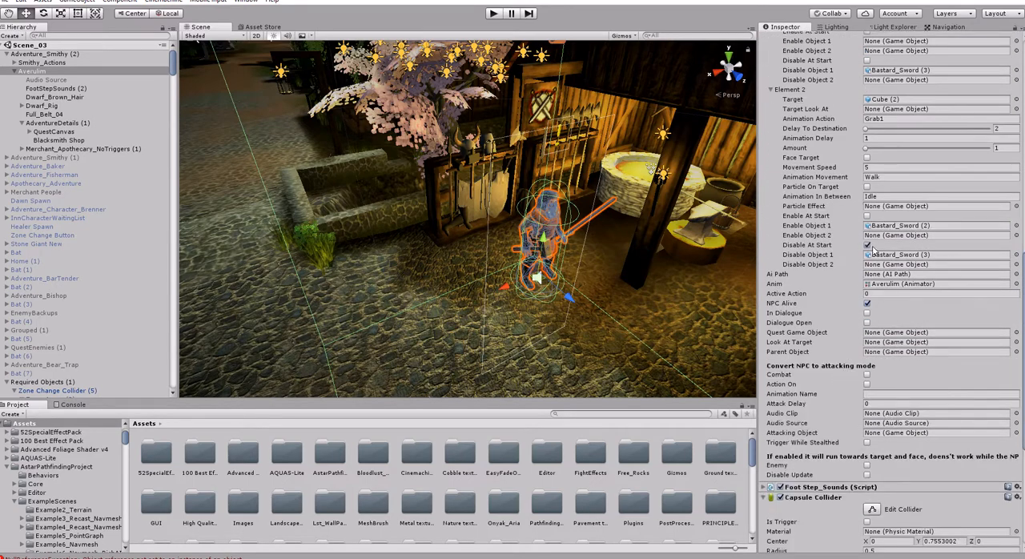
pyautogui.moveTo(43, 77); pyautogui.dragTo(889, 278)
pyautogui.scroll(12, 799, 122)
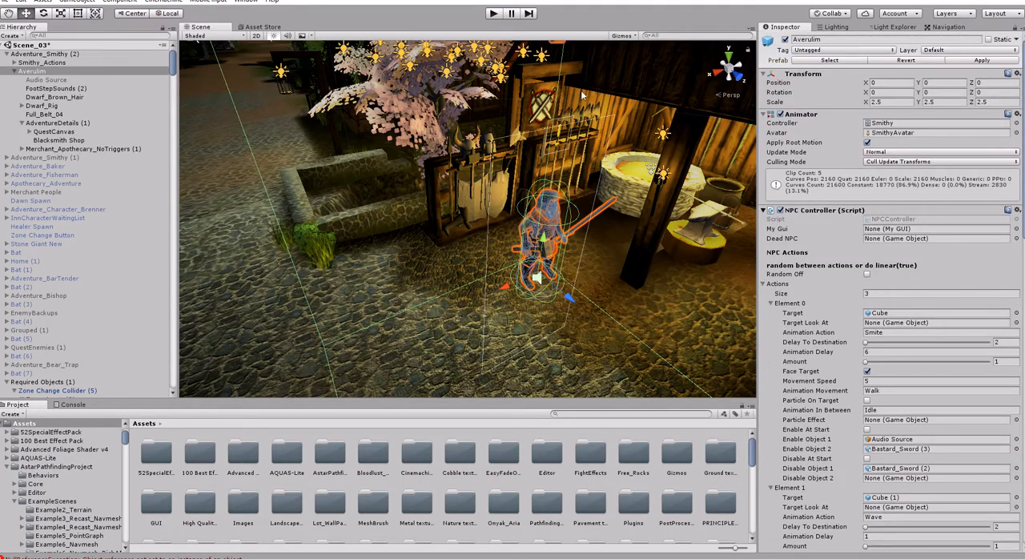
# - Play the scene, expand Averulim's Seeker settings and watch the smithy walk between his action targets from close up and far away
pyautogui.click(494, 13)
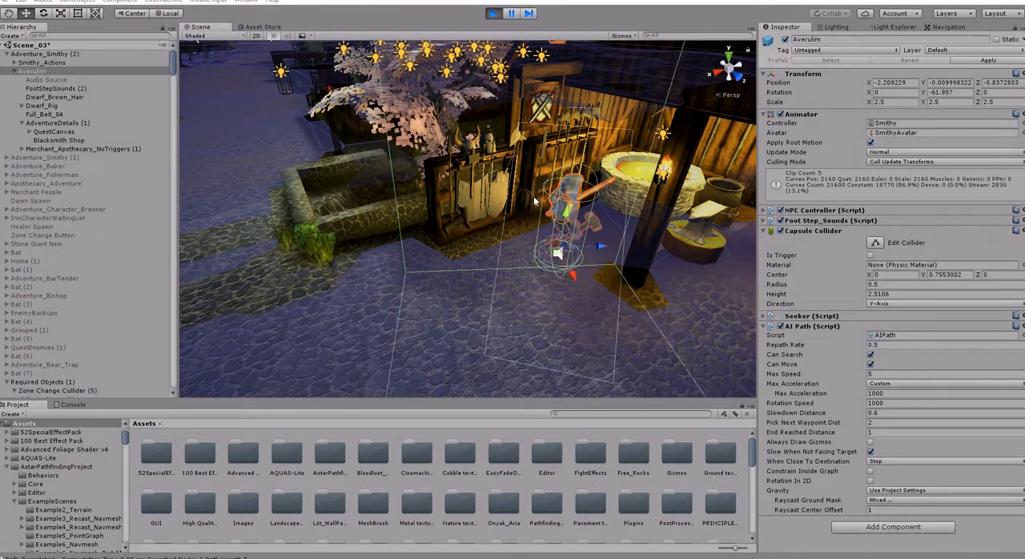
pyautogui.click(766, 316)
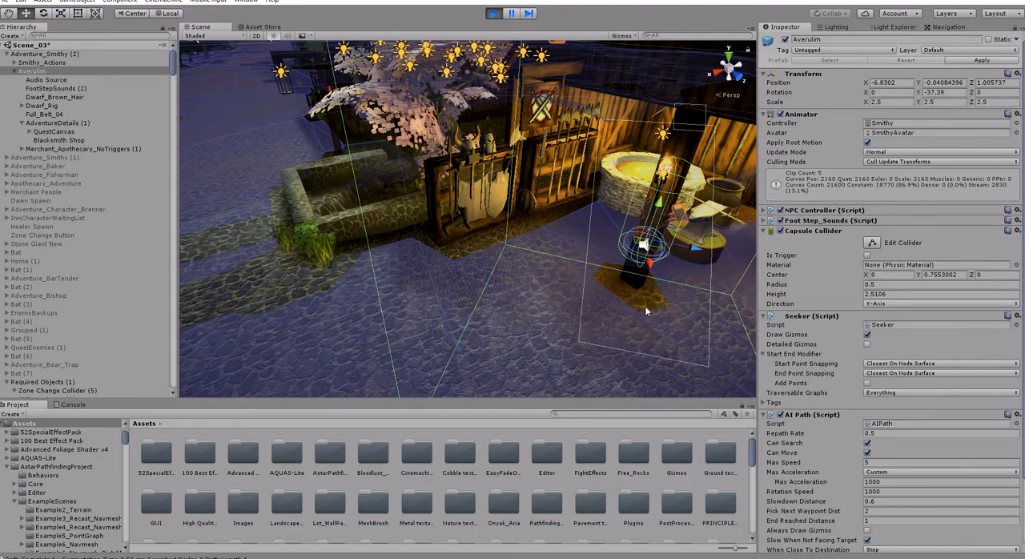
pyautogui.press('d')
pyautogui.moveTo(644, 311); pyautogui.dragTo(636, 326, button='right')
pyautogui.press('w')
pyautogui.press('s')
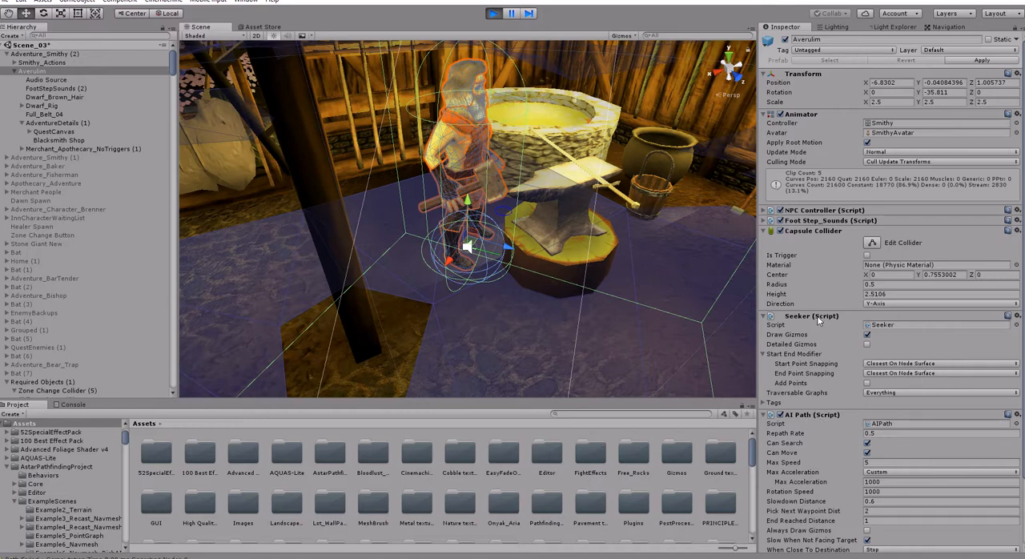
pyautogui.moveTo(549, 273); pyautogui.dragTo(543, 273, button='right')
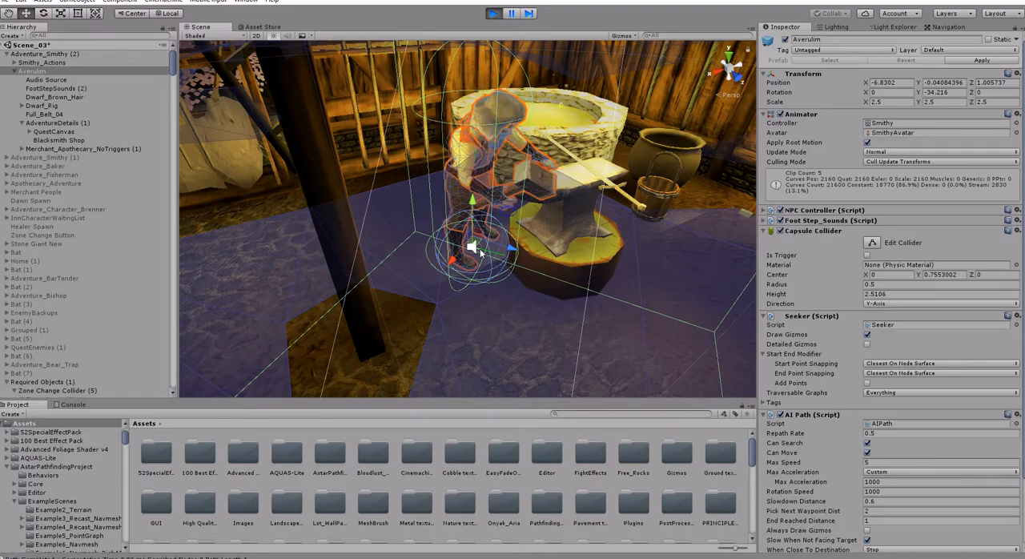
pyautogui.press('s')
pyautogui.moveTo(514, 265); pyautogui.dragTo(519, 275, button='right')
pyautogui.press('a')
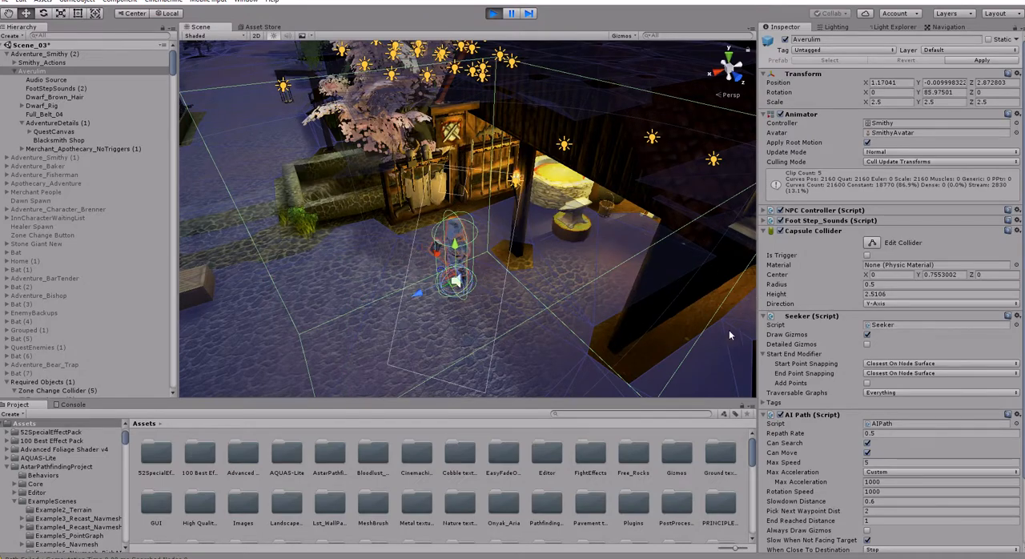
# - Collapse Averulim's AI Path settings and turn off Show Surface on the A* object's Recast Graph, leaving its outline displayed
pyautogui.click(769, 415)
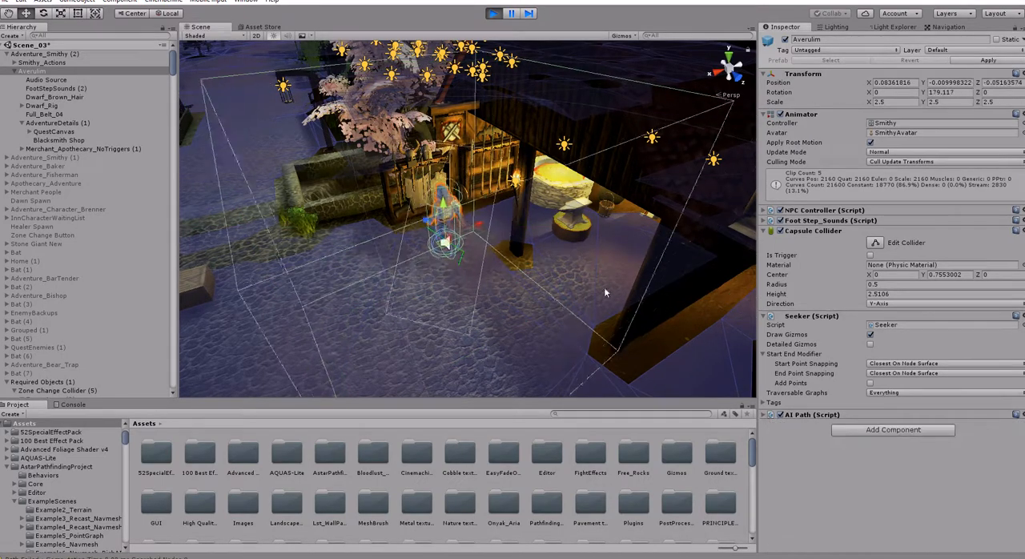
pyautogui.press('f')
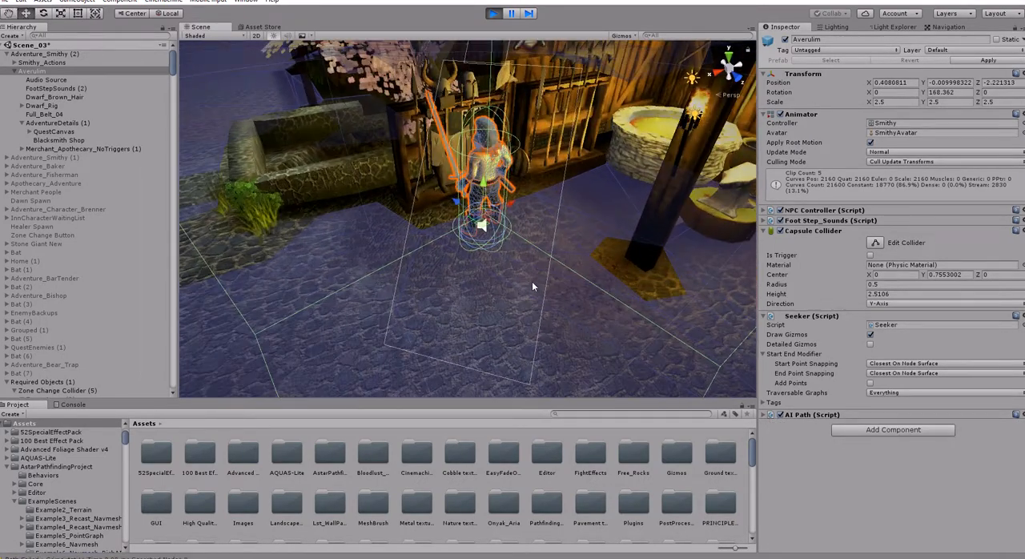
pyautogui.moveTo(492, 308); pyautogui.dragTo(410, 312, button='right')
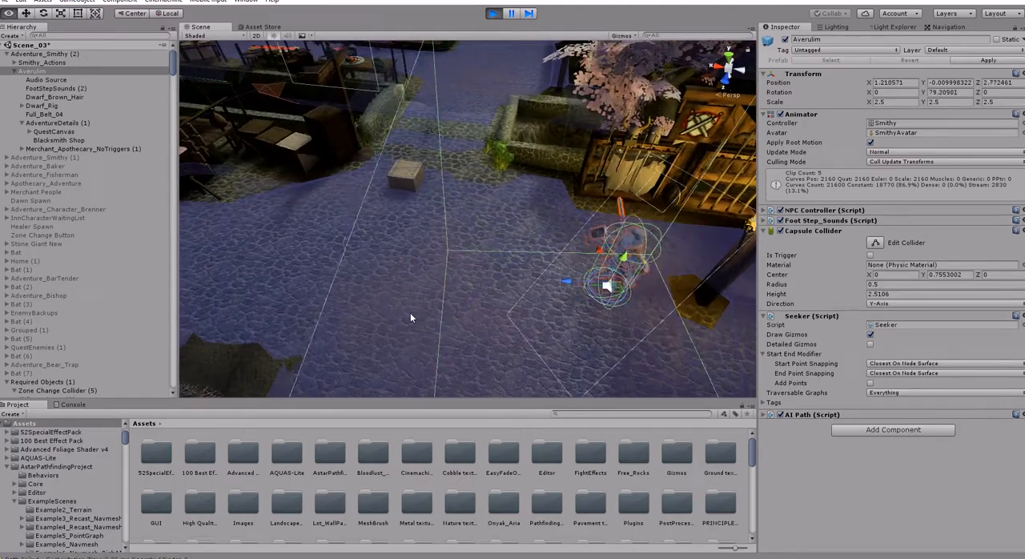
pyautogui.moveTo(413, 203); pyautogui.dragTo(727, 202, button='right')
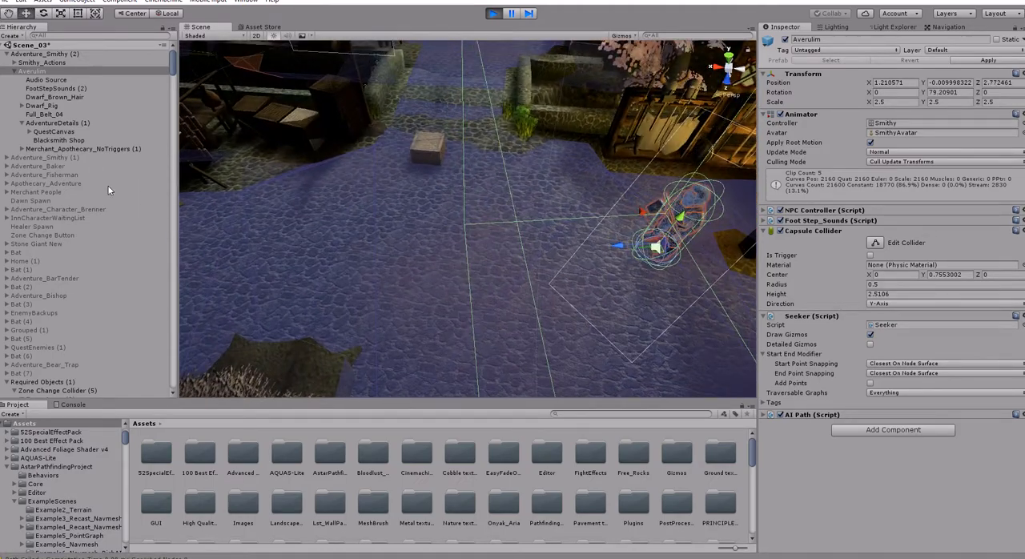
pyautogui.scroll(-15, 40, 341)
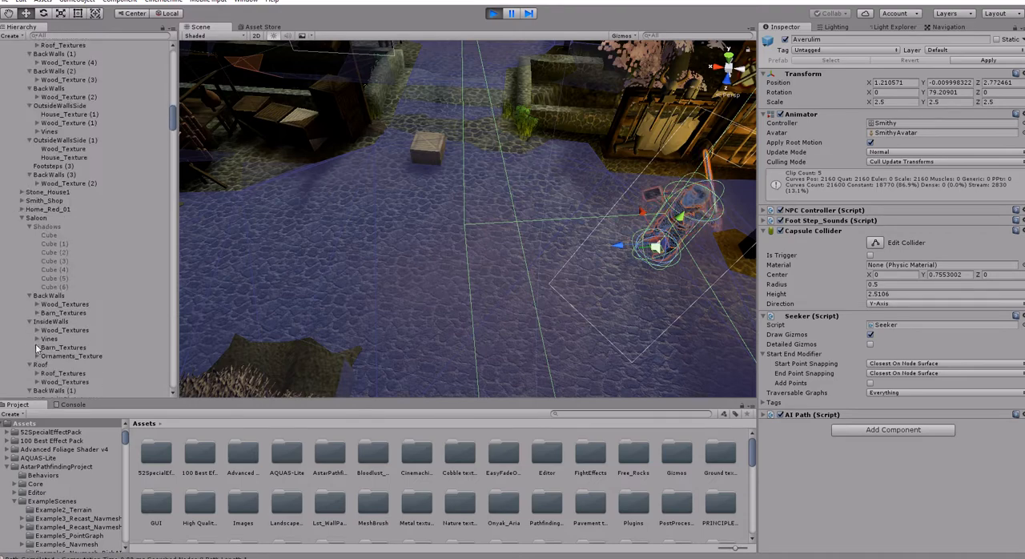
pyautogui.scroll(-20, 40, 344)
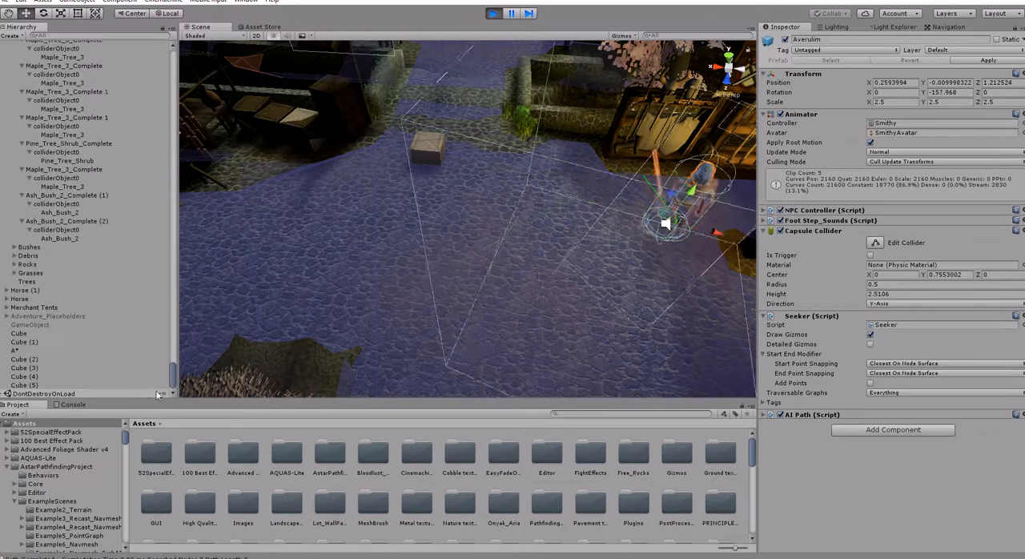
pyautogui.click(13, 350)
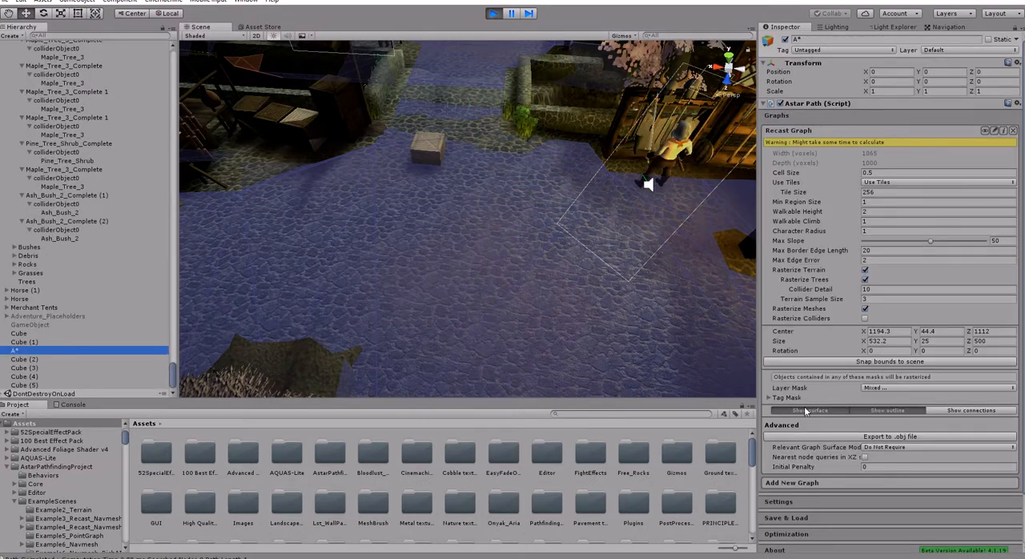
pyautogui.click(805, 410)
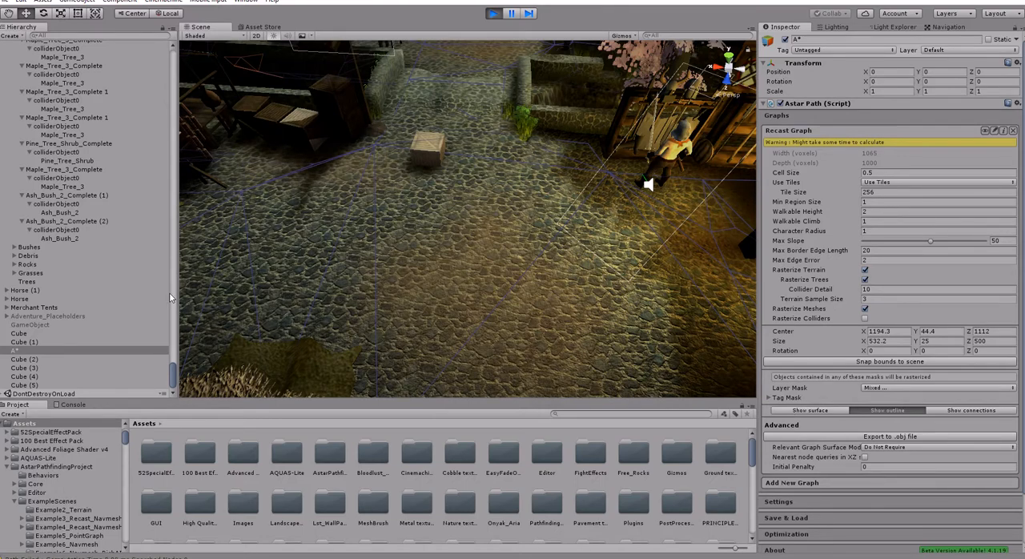
# - Add a Raycast Modifier component to Averulim while the scene is running
pyautogui.moveTo(169, 385); pyautogui.dragTo(168, 68)
pyautogui.click(48, 62)
pyautogui.click(32, 71)
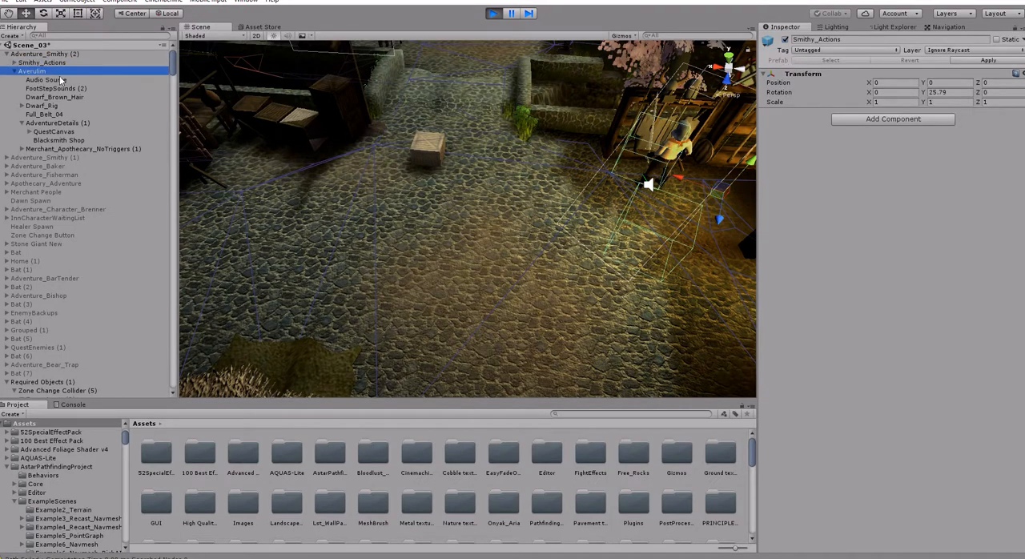
pyautogui.click(867, 430)
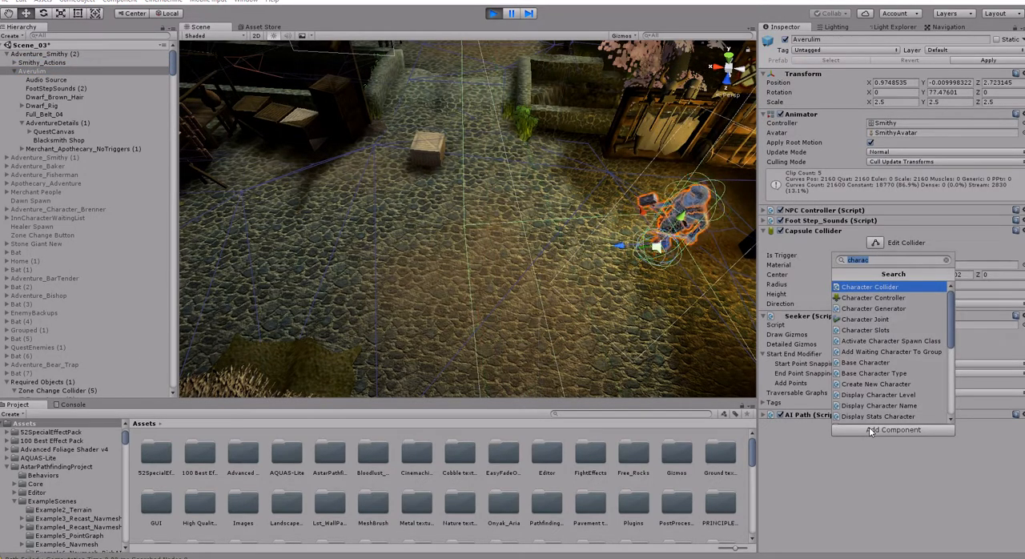
pyautogui.write('Rayc')
pyautogui.press('Return')
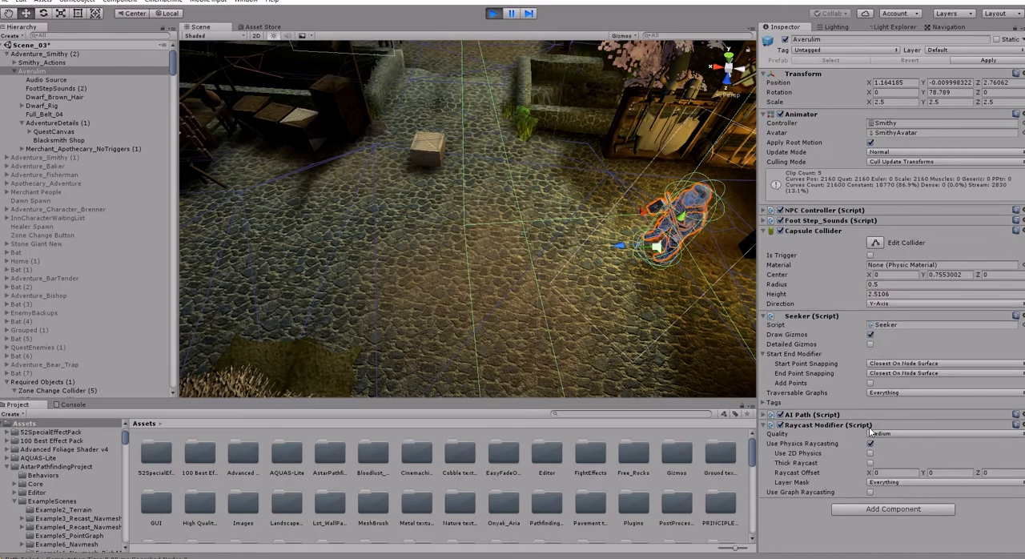
# - Try switching the Raycast Modifier's Use Physics Raycasting off and on again to compare the smithy's walking path
pyautogui.moveTo(573, 240); pyautogui.dragTo(758, 246, button='right')
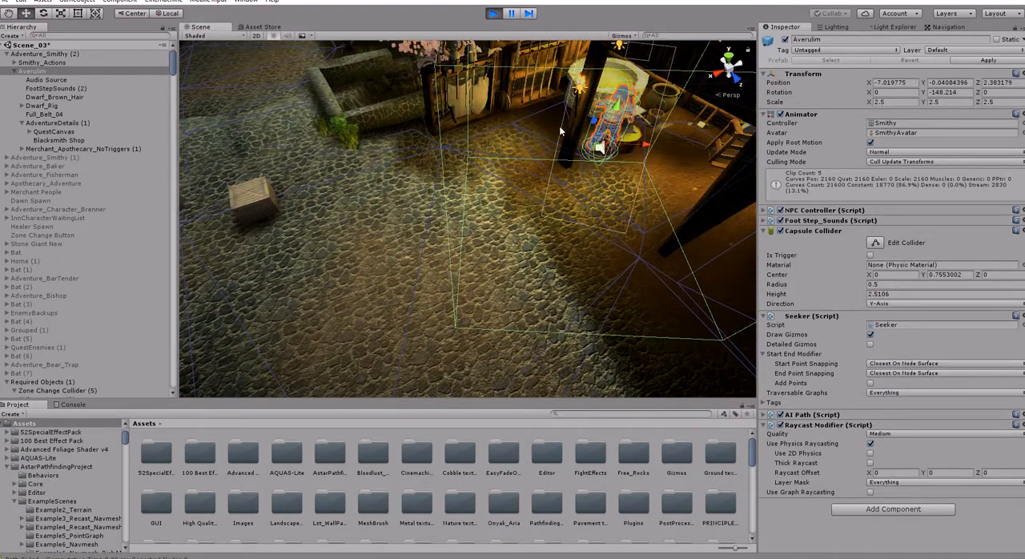
pyautogui.click(871, 444)
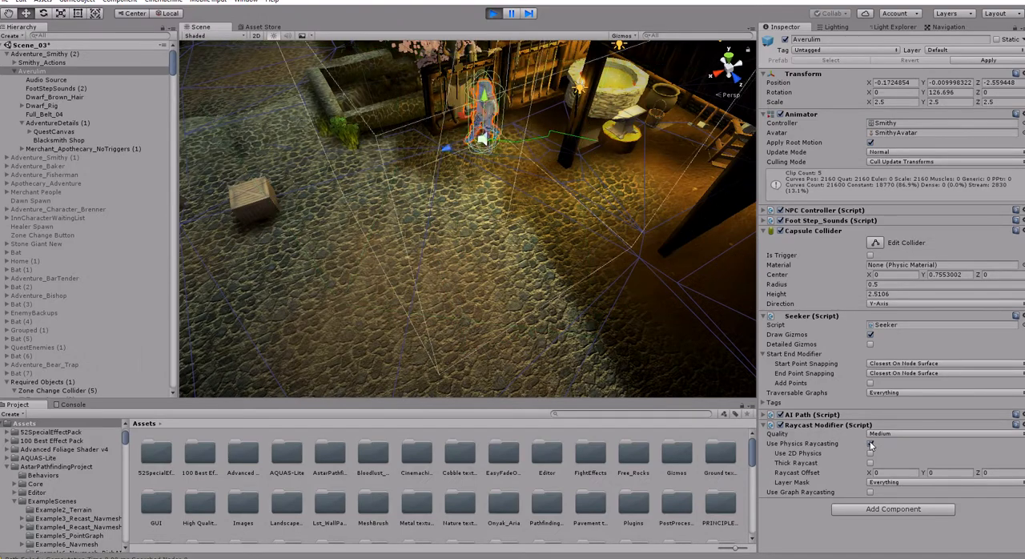
pyautogui.click(871, 443)
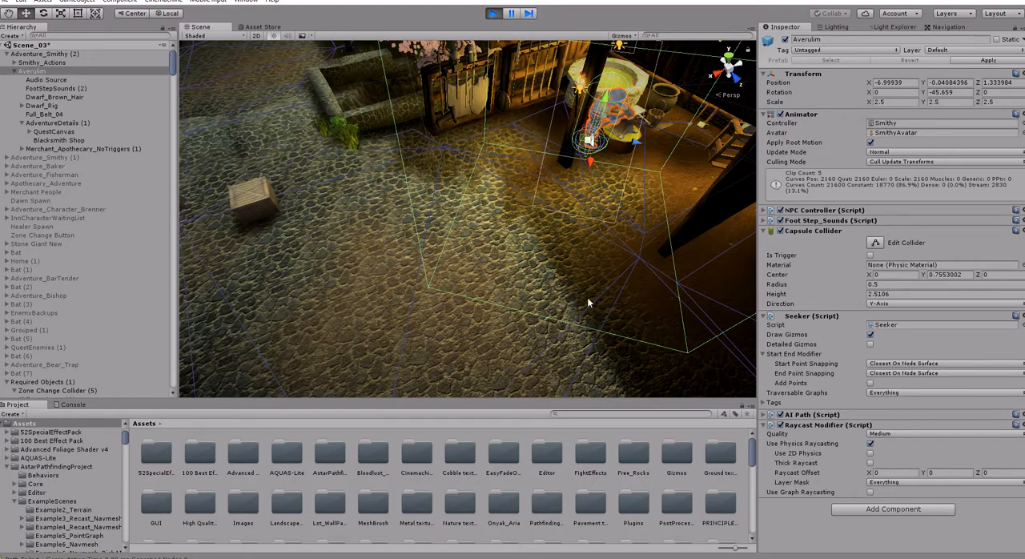
pyautogui.moveTo(459, 145); pyautogui.dragTo(454, 185, button='right')
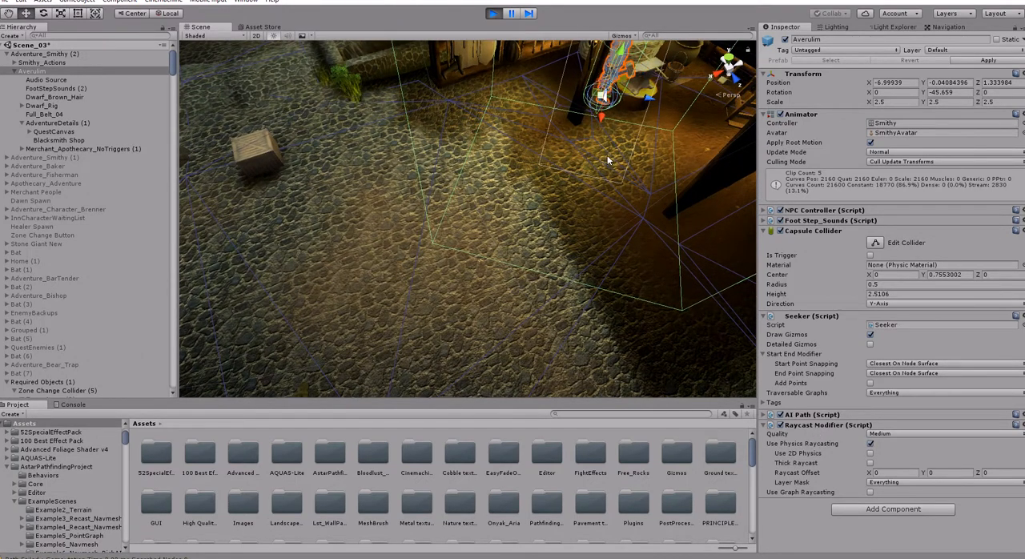
pyautogui.moveTo(608, 161); pyautogui.dragTo(588, 142, button='right')
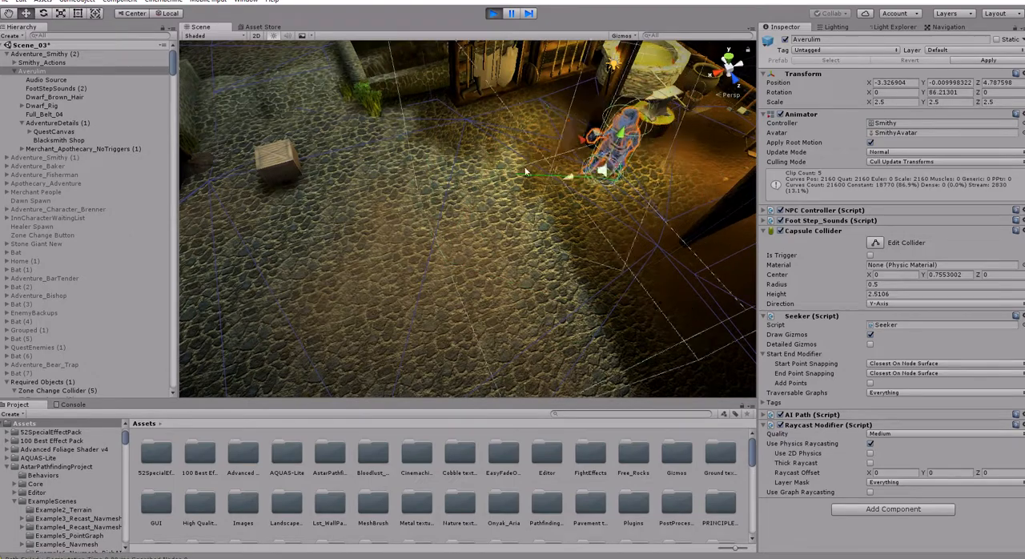
# - Disable Use Physics Raycasting, enable Use Graph Raycasting on the Raycast Modifier, and watch the smithy's movement around the workshop
pyautogui.click(870, 444)
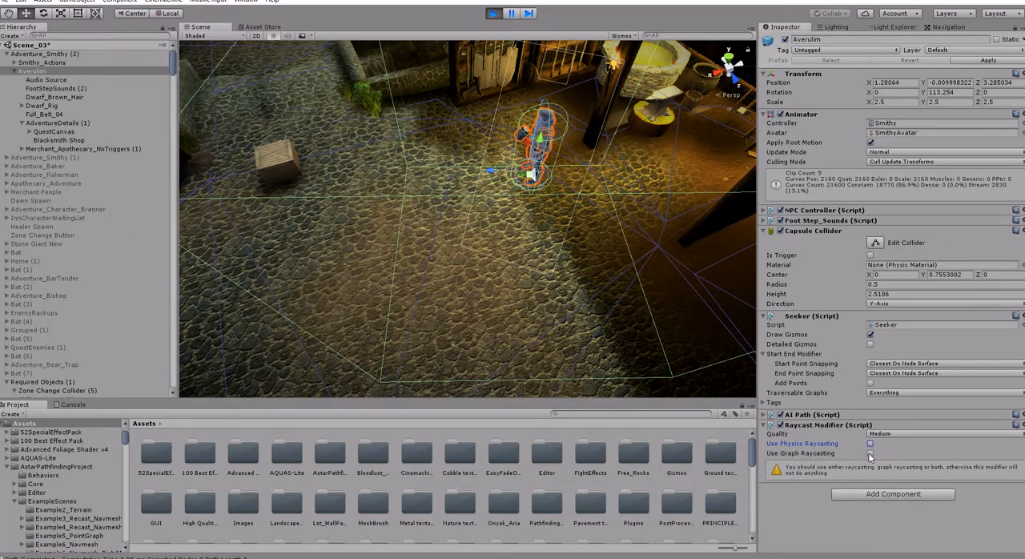
pyautogui.click(871, 453)
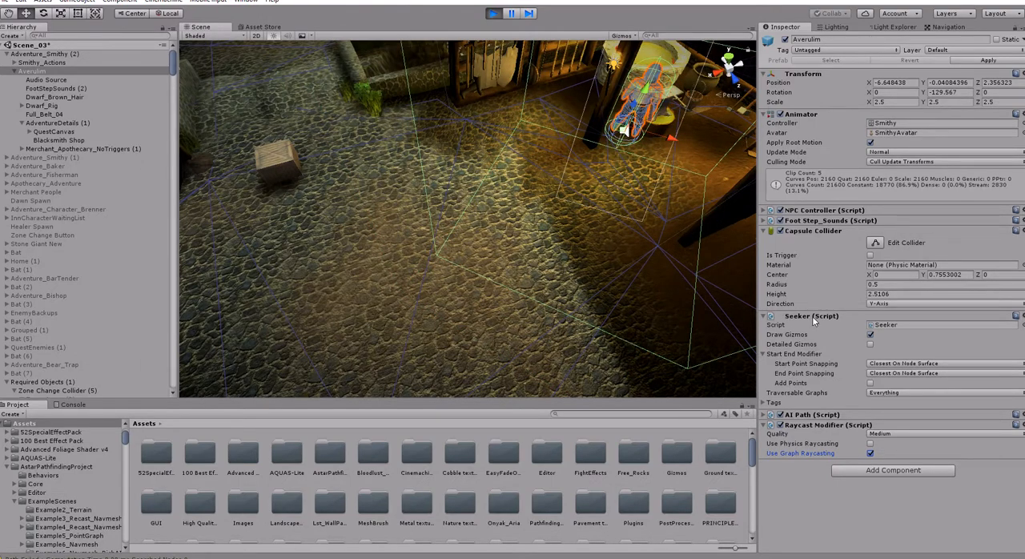
pyautogui.moveTo(582, 189); pyautogui.dragTo(585, 136, button='right')
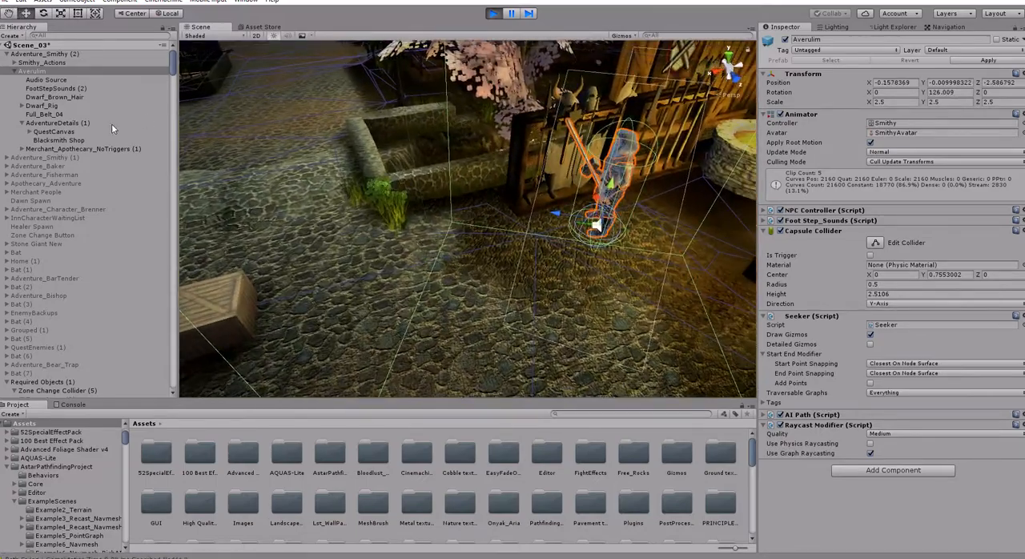
pyautogui.moveTo(511, 187); pyautogui.dragTo(570, 167, button='right')
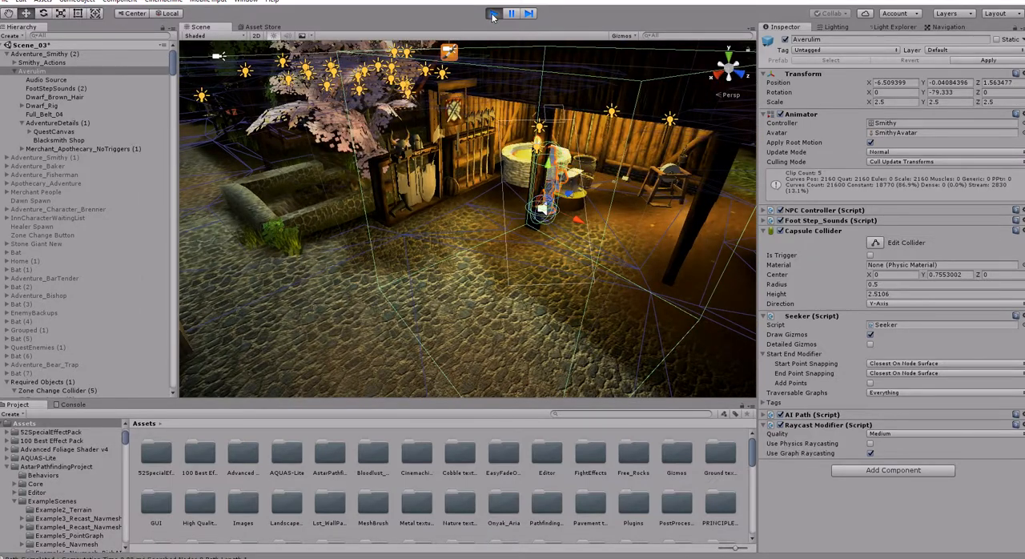
# - Review the layers in the Raycast Ground Mask of Averulim's AI Path and stop the running scene
pyautogui.click(764, 417)
pyautogui.scroll(-3, 801, 425)
pyautogui.click(885, 471)
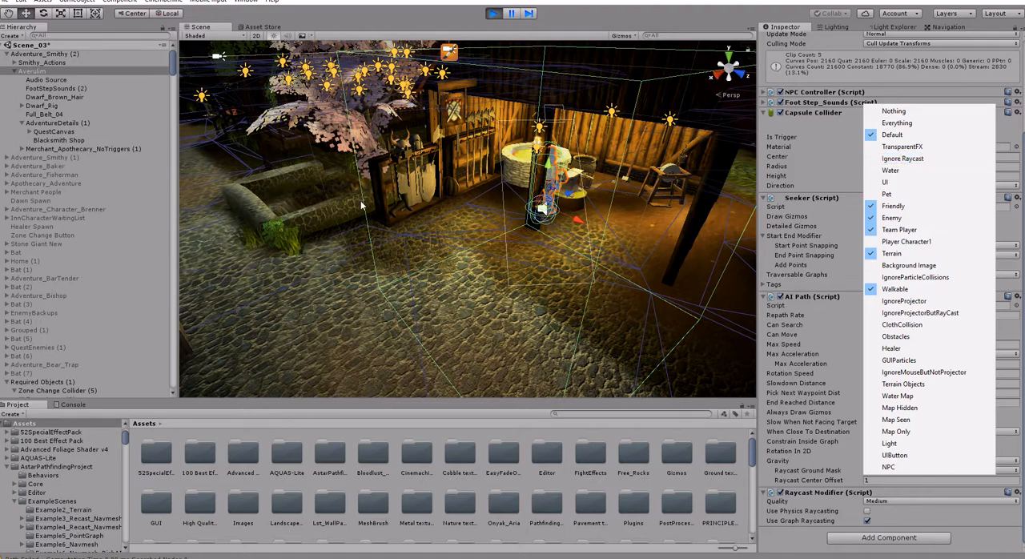
pyautogui.moveTo(362, 205); pyautogui.dragTo(392, 189, button='middle')
pyautogui.click(495, 11)
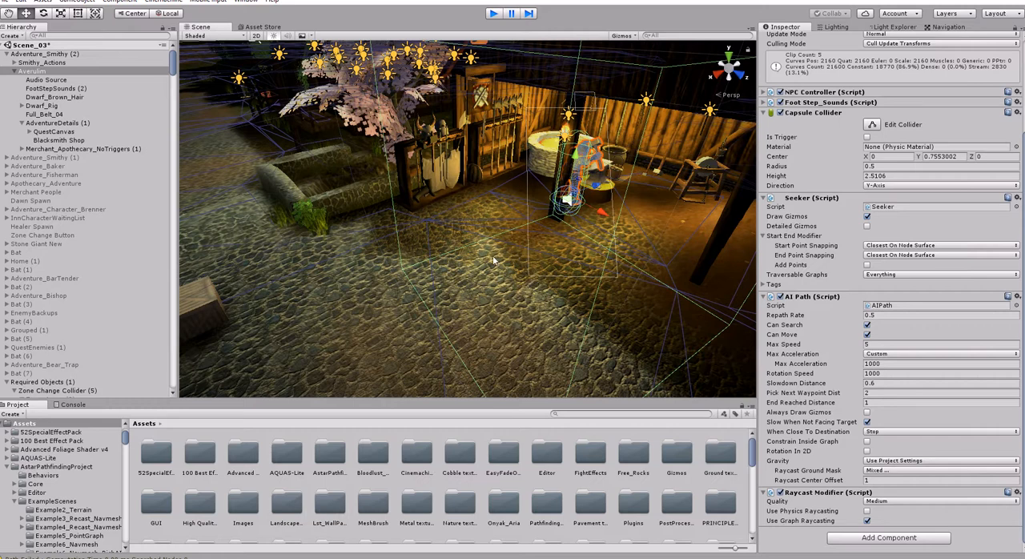
# - Locate the large oak tree beyond the village buildings and select its Oak_Tree_2 object to examine the trunk
pyautogui.moveTo(527, 250); pyautogui.dragTo(311, 227, button='right')
pyautogui.press('w')
pyautogui.click(494, 288)
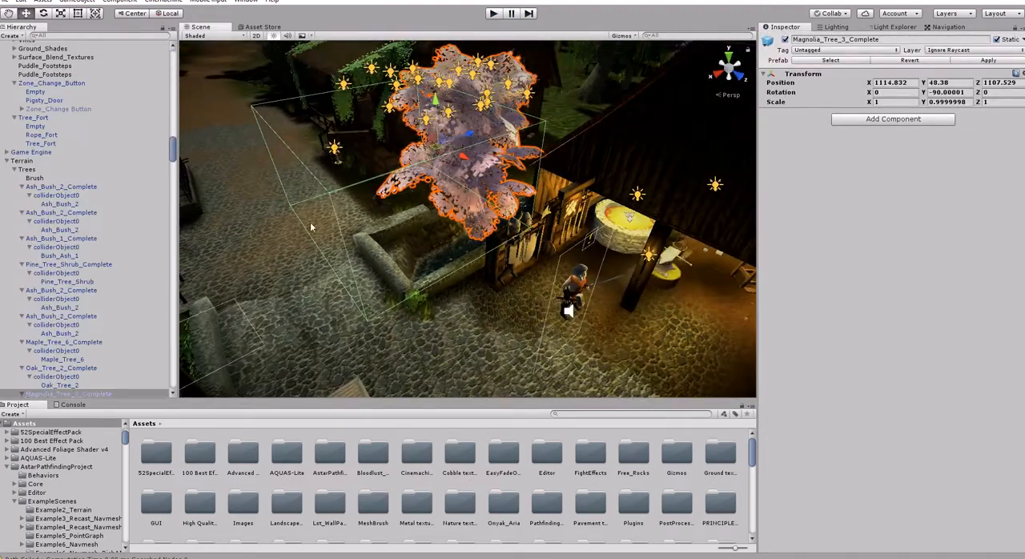
pyautogui.moveTo(457, 226); pyautogui.dragTo(453, 194, button='right')
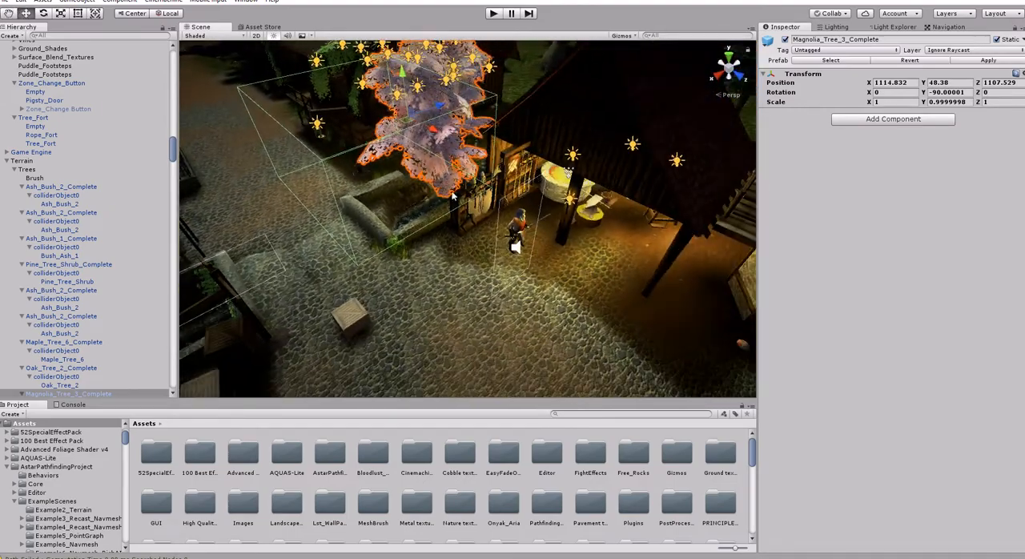
pyautogui.moveTo(516, 242); pyautogui.dragTo(476, 174, button='right')
pyautogui.click(479, 170)
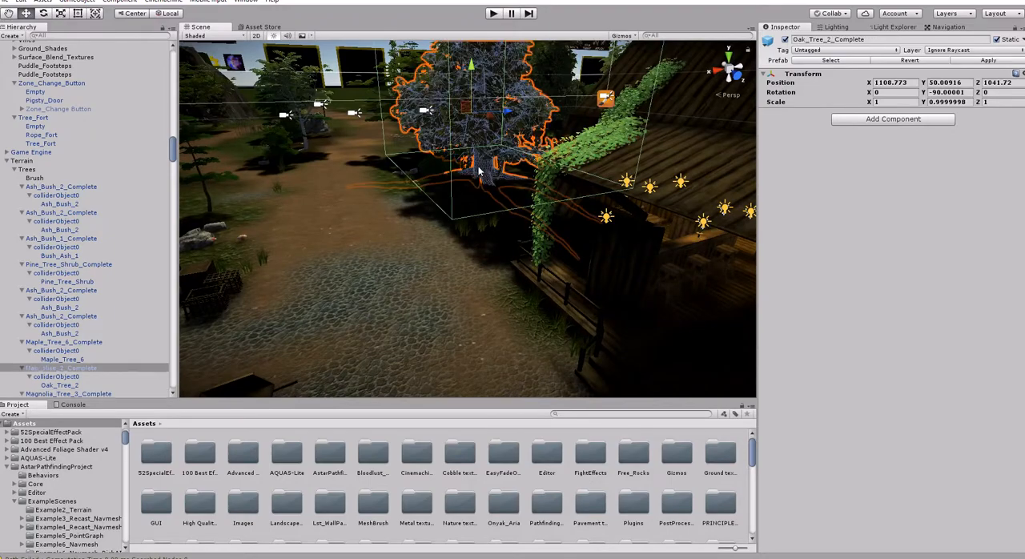
pyautogui.click(483, 183)
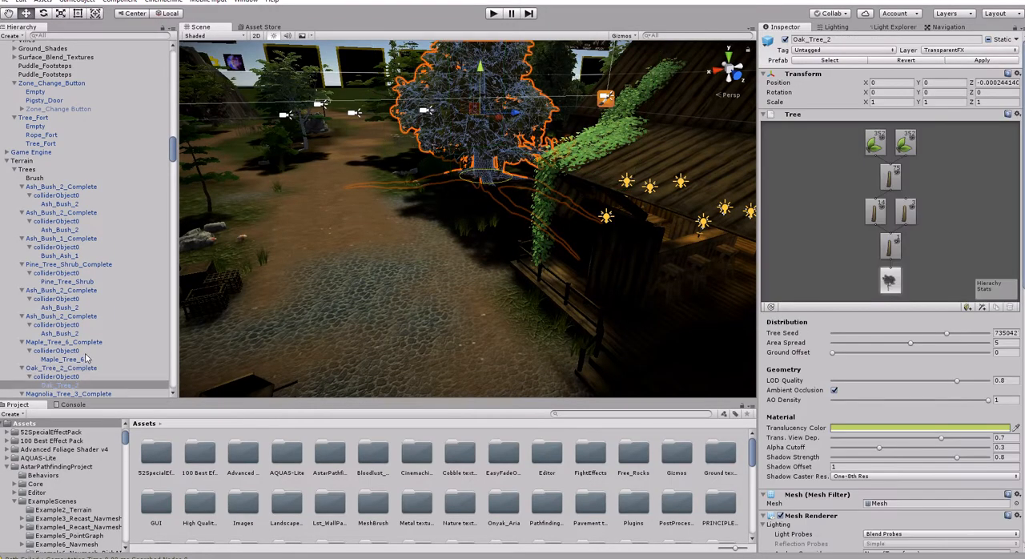
pyautogui.moveTo(349, 275); pyautogui.dragTo(435, 287, button='right')
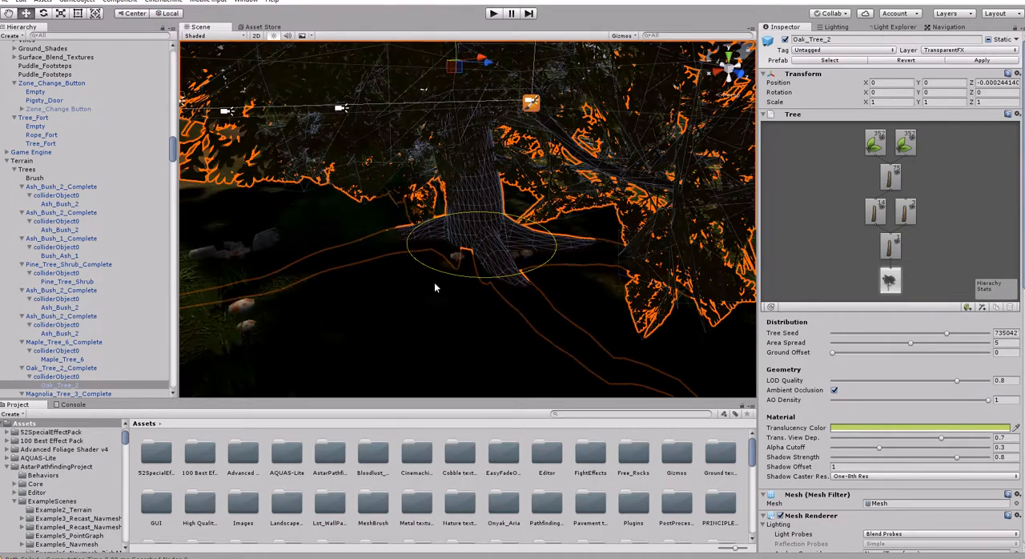
# - Scan the Recast Graph on the A* object and examine the navmesh around the oak tree's trunk
pyautogui.click(20, 161)
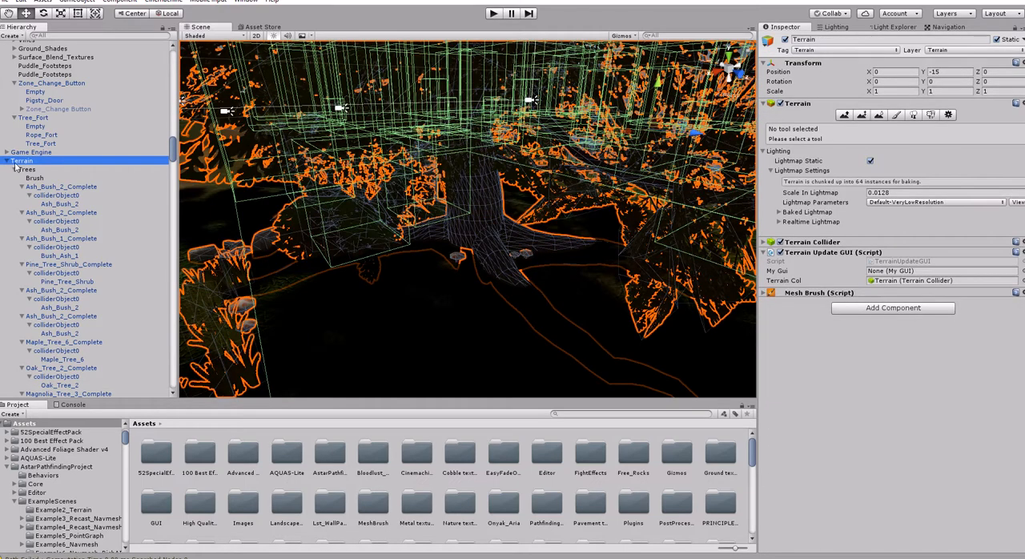
pyautogui.moveTo(171, 159); pyautogui.dragTo(171, 388)
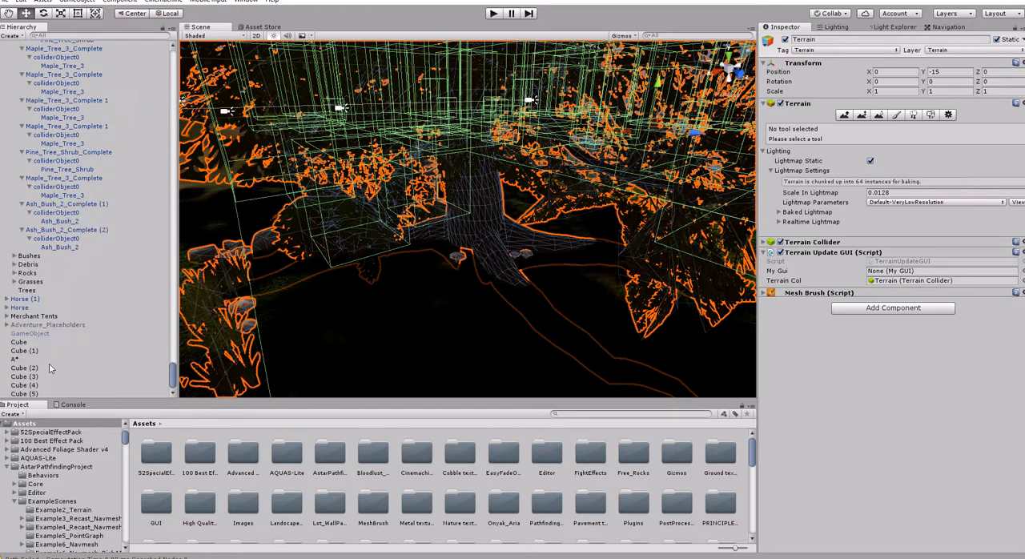
pyautogui.click(23, 360)
pyautogui.scroll(-3, 786, 369)
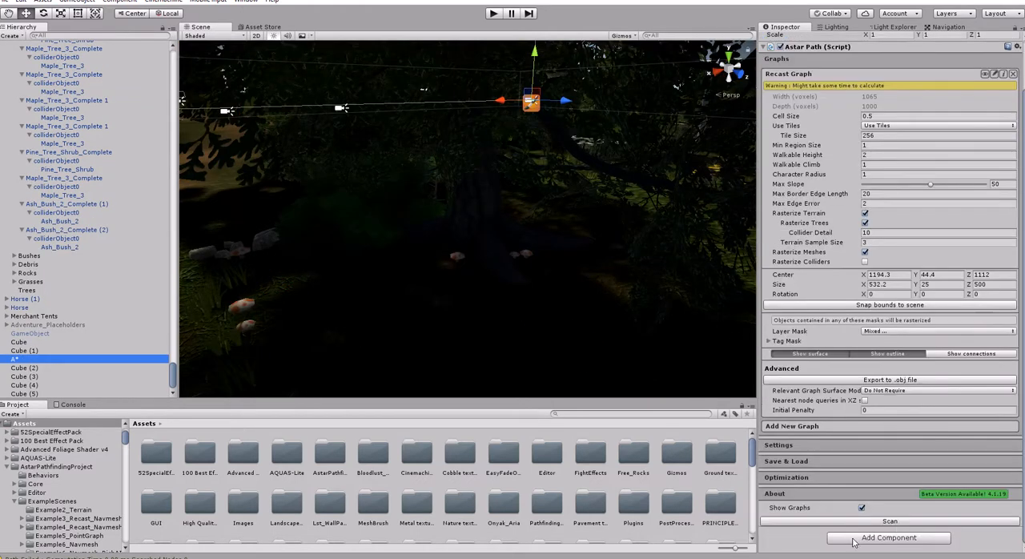
pyautogui.click(890, 522)
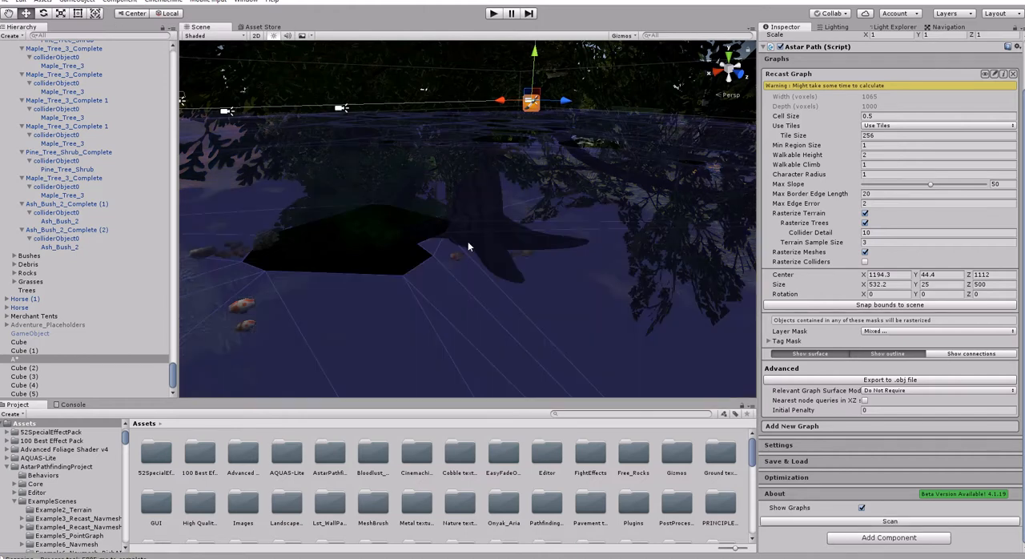
pyautogui.moveTo(519, 280); pyautogui.dragTo(517, 282, button='right')
pyautogui.press('w')
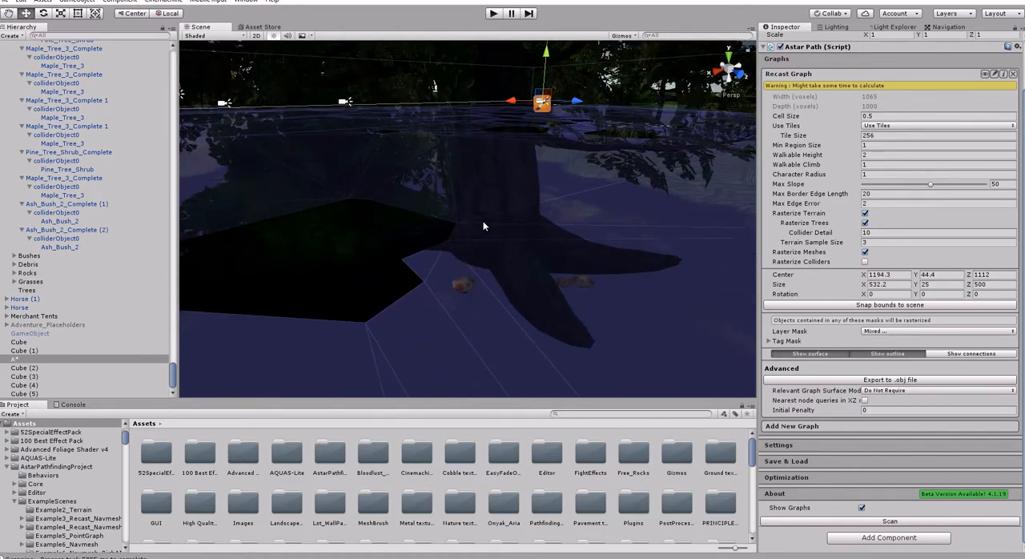
pyautogui.moveTo(484, 228); pyautogui.dragTo(526, 281, button='right')
pyautogui.press('s')
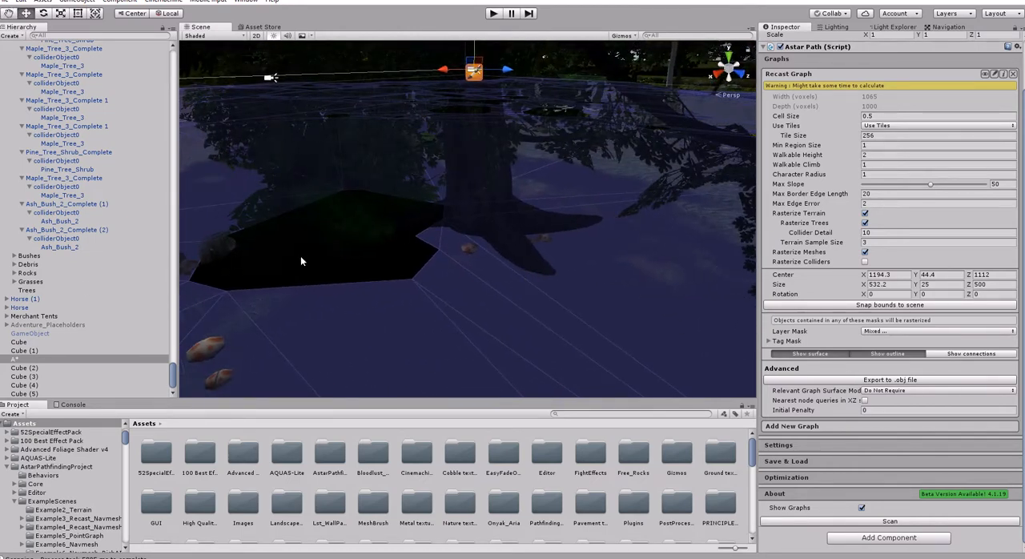
# - Add a RecastMeshObj component to Oak_Tree_2 and set its Area Type to Unwalkable Surface
pyautogui.click(473, 185)
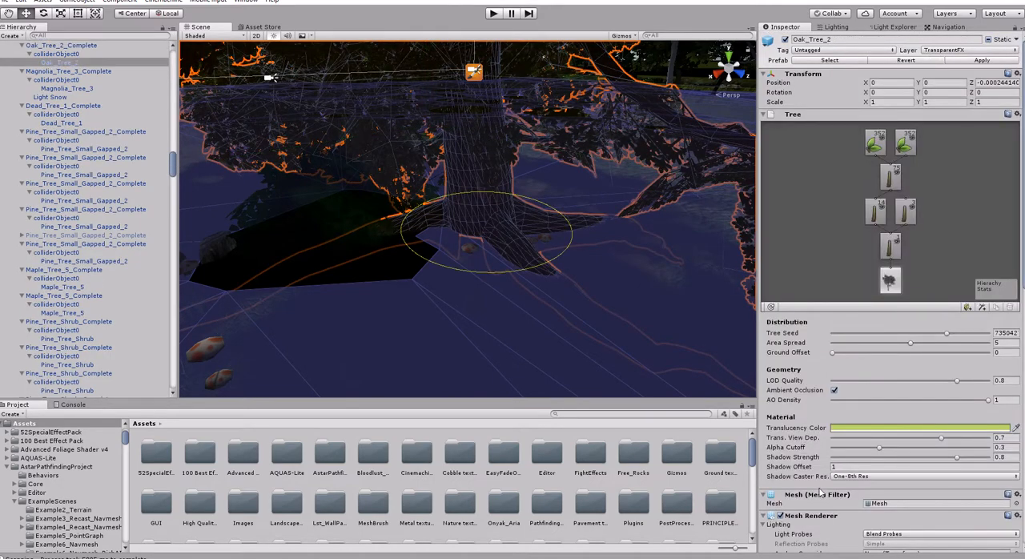
pyautogui.scroll(-15, 823, 493)
pyautogui.click(875, 539)
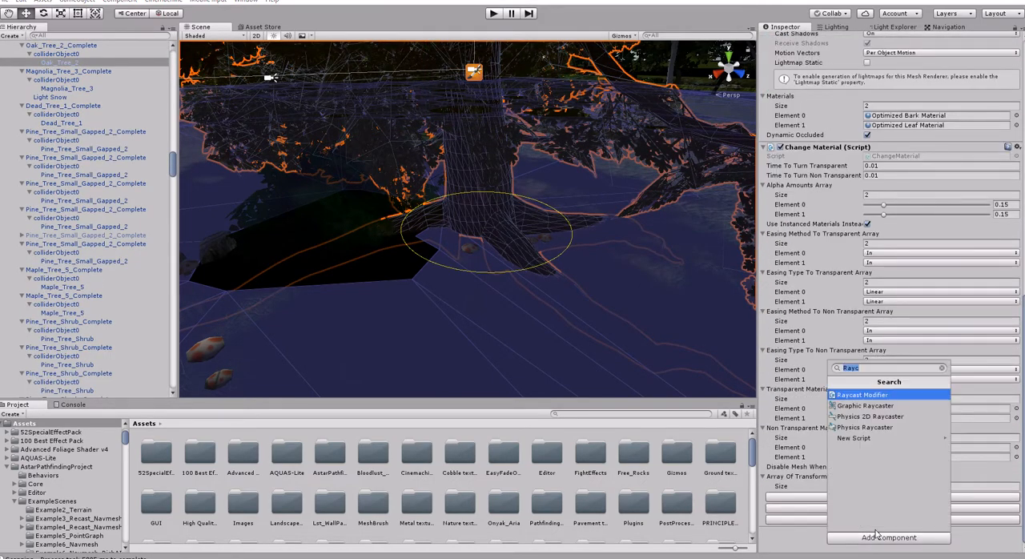
pyautogui.write('obj')
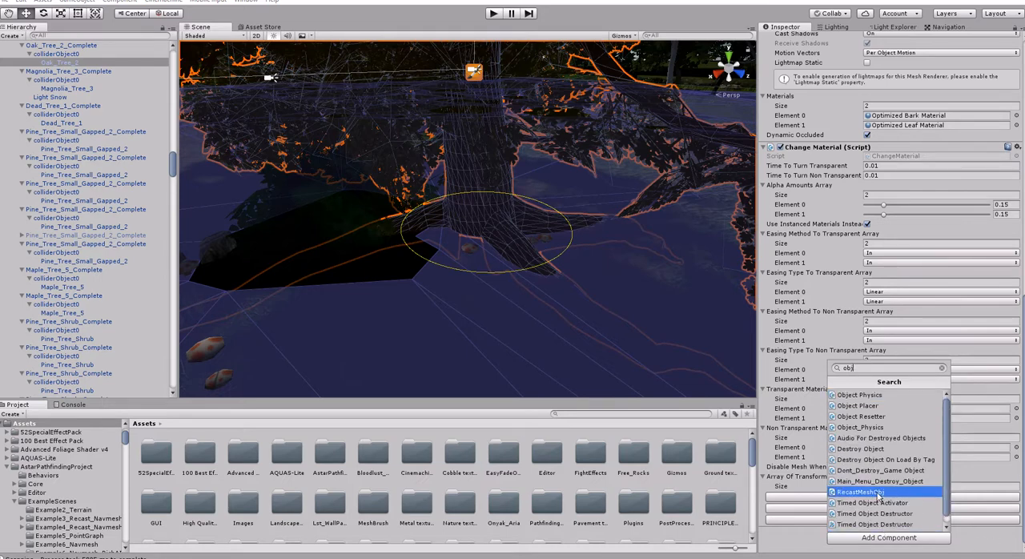
pyautogui.click(877, 493)
pyautogui.scroll(-2, 877, 481)
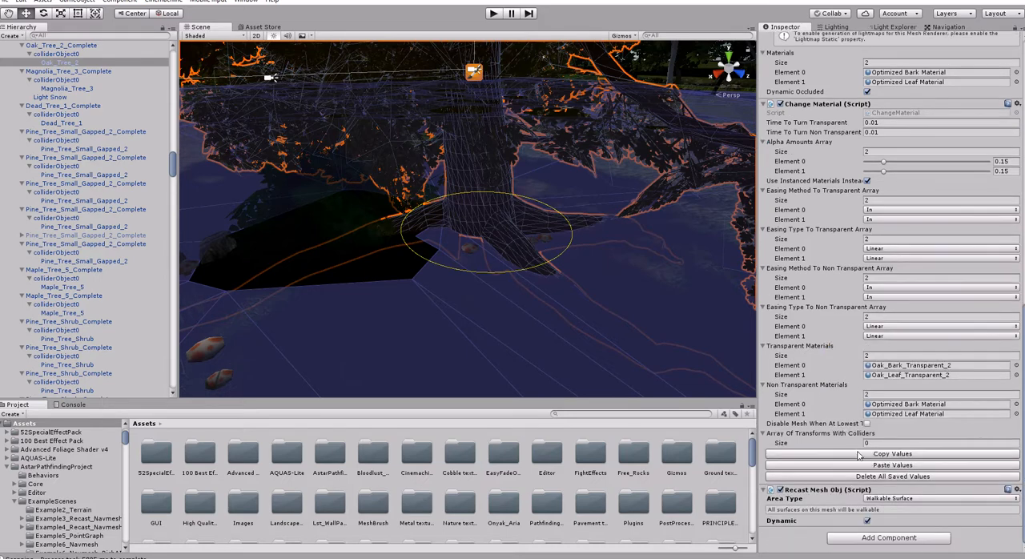
pyautogui.click(898, 499)
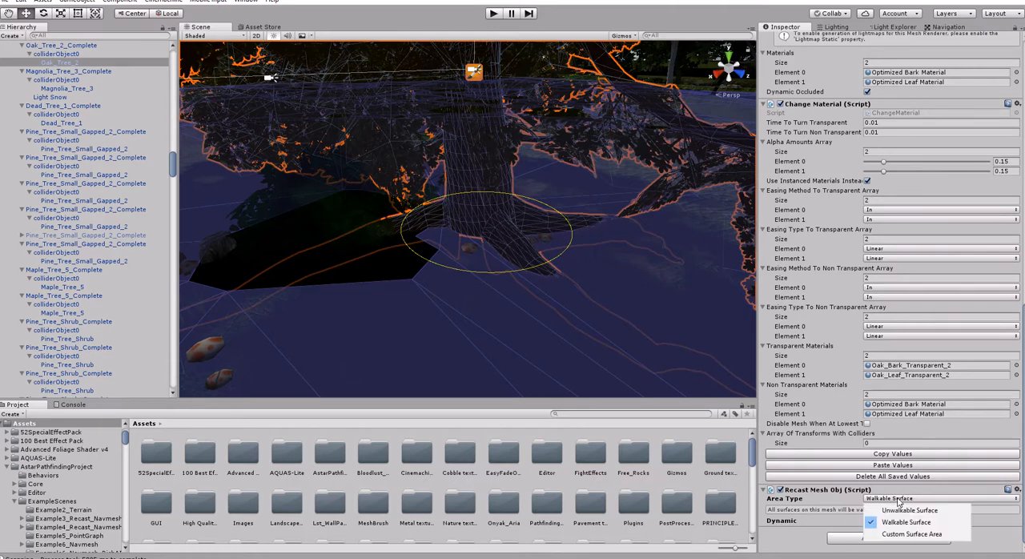
pyautogui.click(900, 511)
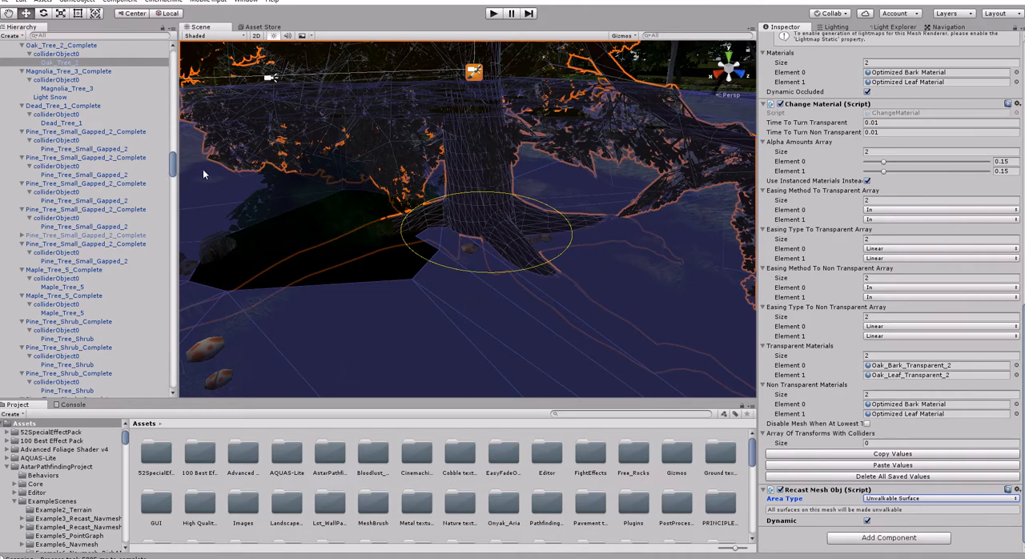
# - Rescan the A* object's Recast Graph with the oak marked unwalkable and check the navmesh around the tree
pyautogui.moveTo(174, 165); pyautogui.dragTo(175, 393)
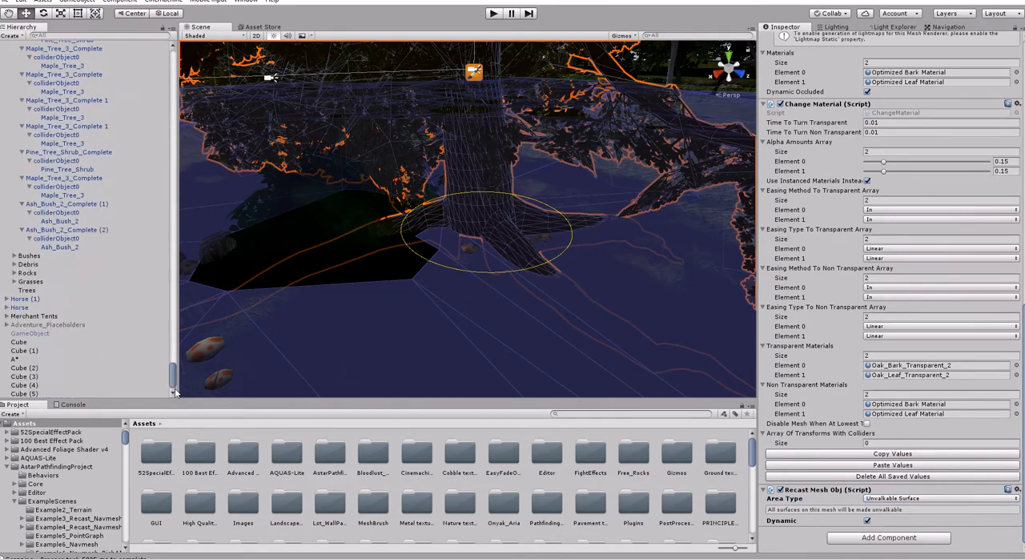
pyautogui.click(19, 359)
pyautogui.click(893, 522)
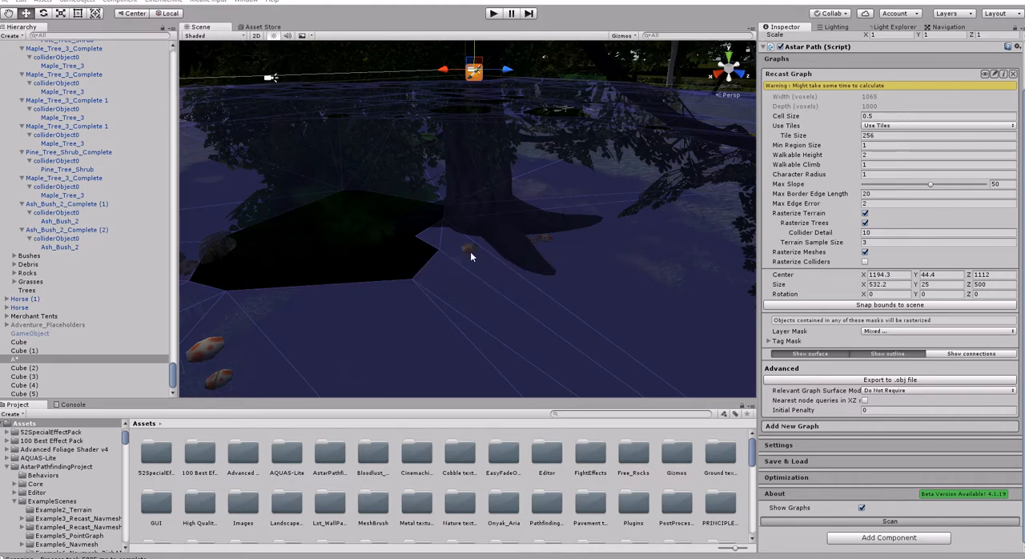
pyautogui.moveTo(536, 246); pyautogui.dragTo(515, 185, button='right')
pyautogui.press('s')
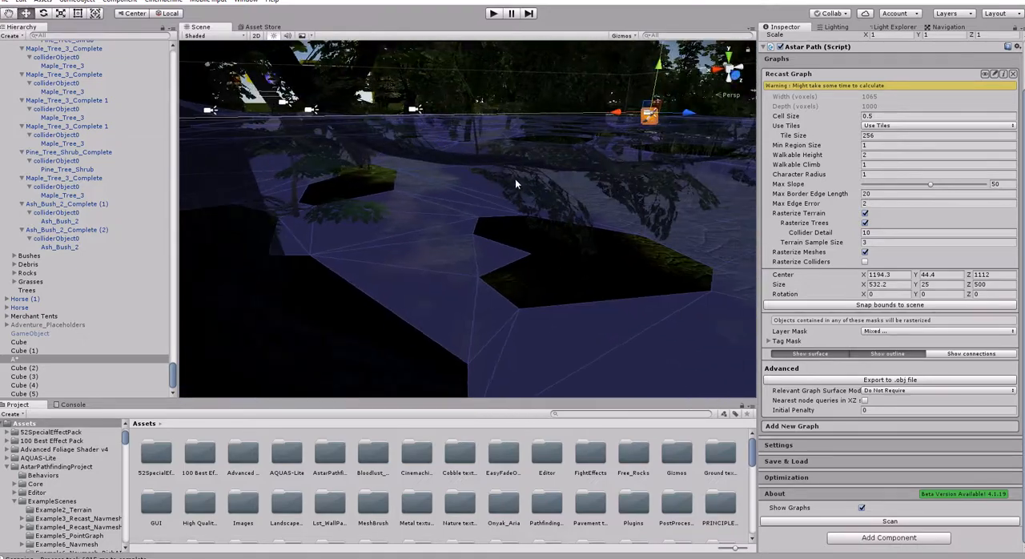
# - Move the wooden crate Crate_Square_Closed 1 (5) on the cobblestone street to about X 12.49, Z 64.66
pyautogui.moveTo(603, 251); pyautogui.dragTo(457, 259, button='right')
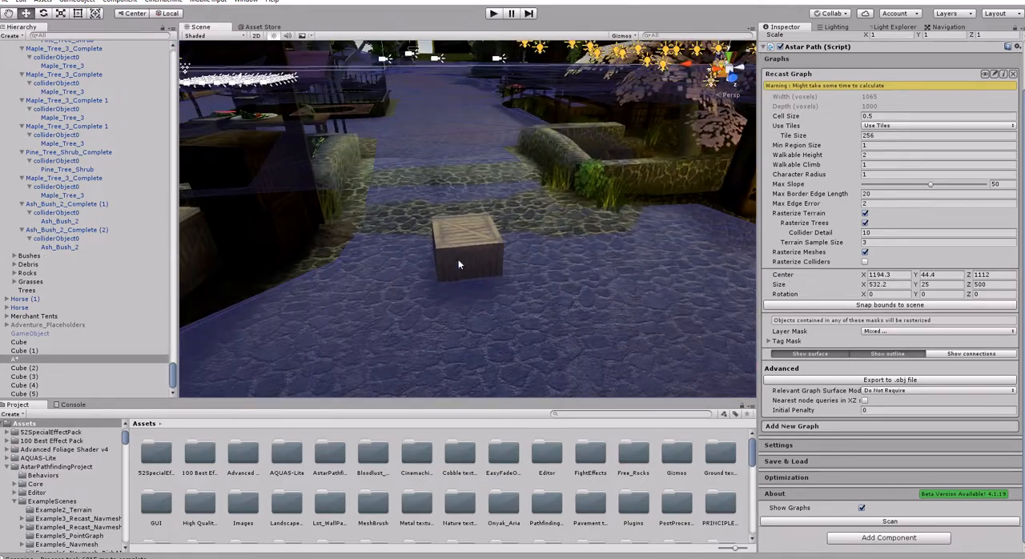
pyautogui.click(449, 247)
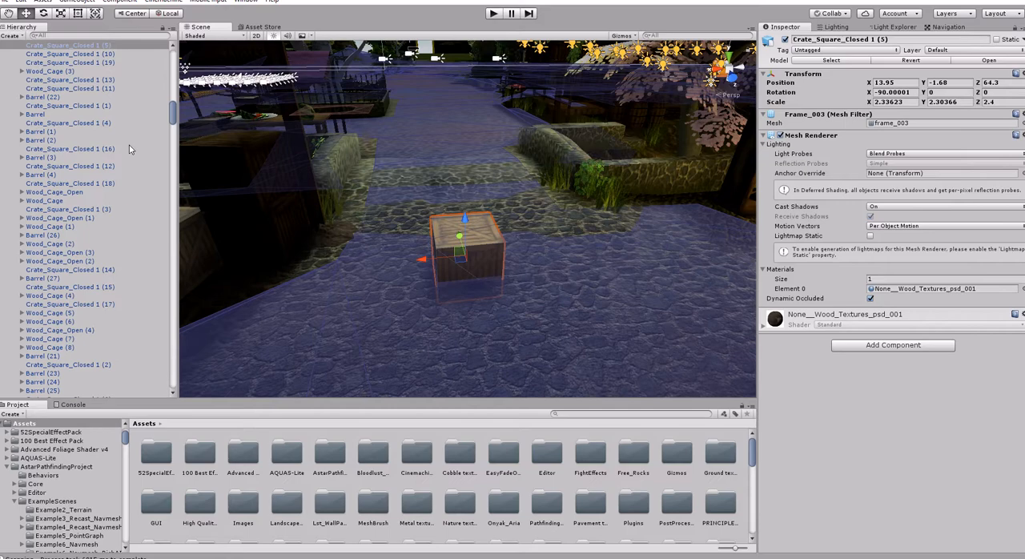
pyautogui.moveTo(505, 223)
pyautogui.mouseDown(button='right')
pyautogui.moveTo(516, 235)
pyautogui.moveTo(493, 238)
pyautogui.mouseUp(button='right')
pyautogui.moveTo(484, 237); pyautogui.dragTo(515, 230)
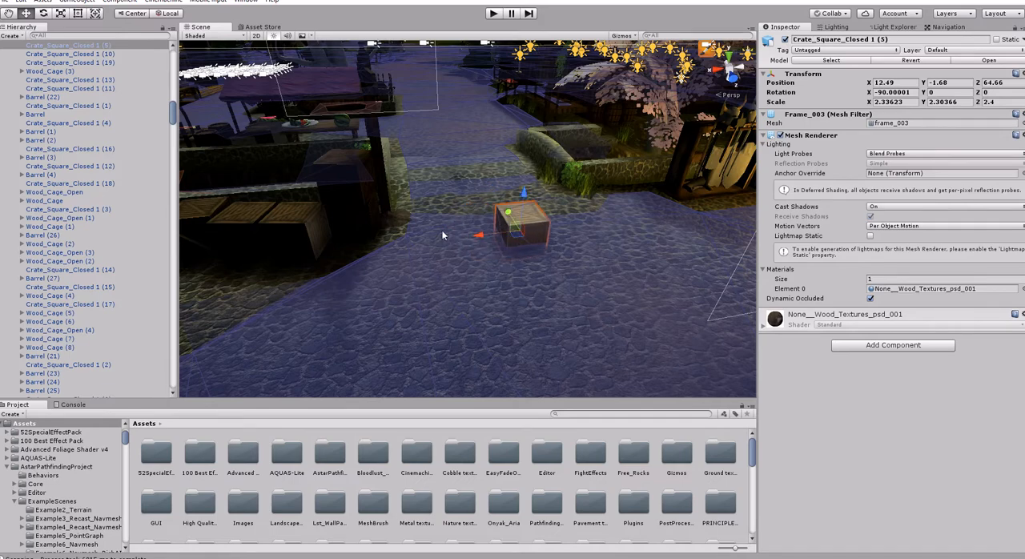
pyautogui.moveTo(503, 274)
pyautogui.mouseDown(button='right')
pyautogui.moveTo(539, 265)
pyautogui.moveTo(509, 275)
pyautogui.moveTo(497, 264)
pyautogui.mouseUp(button='right')
pyautogui.scroll(5, 79, 112)
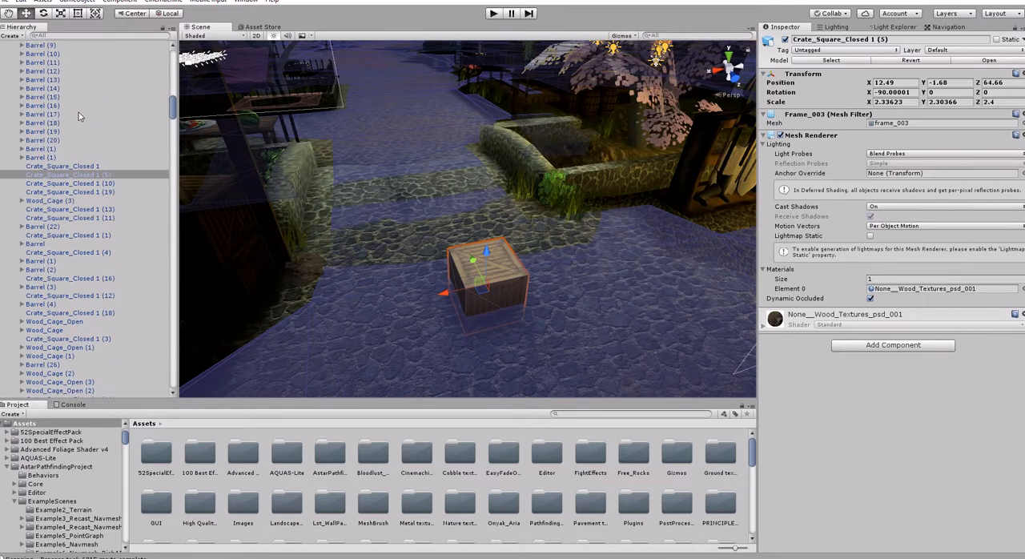
# - Add a Navmesh Cut component to the wooden crate on the street
pyautogui.click(876, 349)
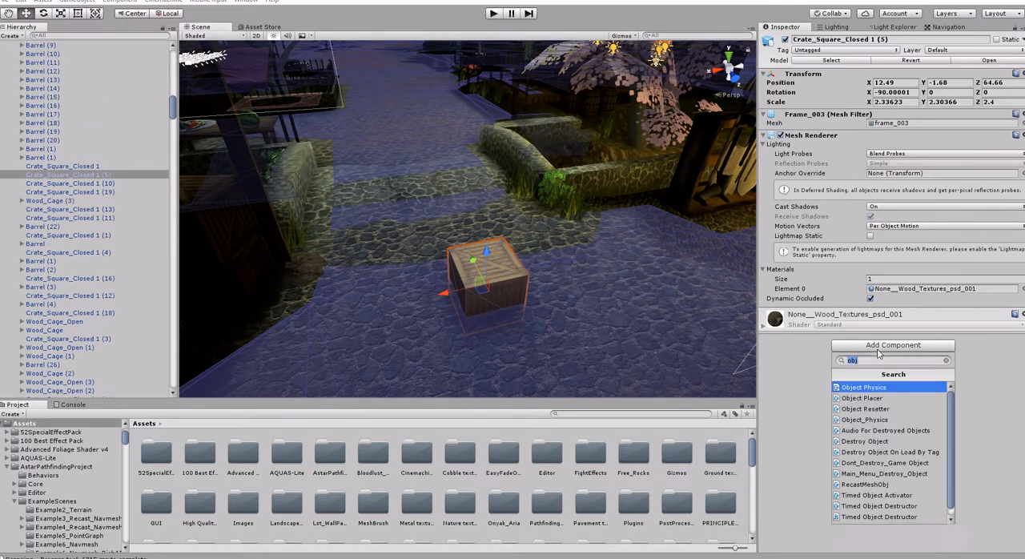
pyautogui.write('cut')
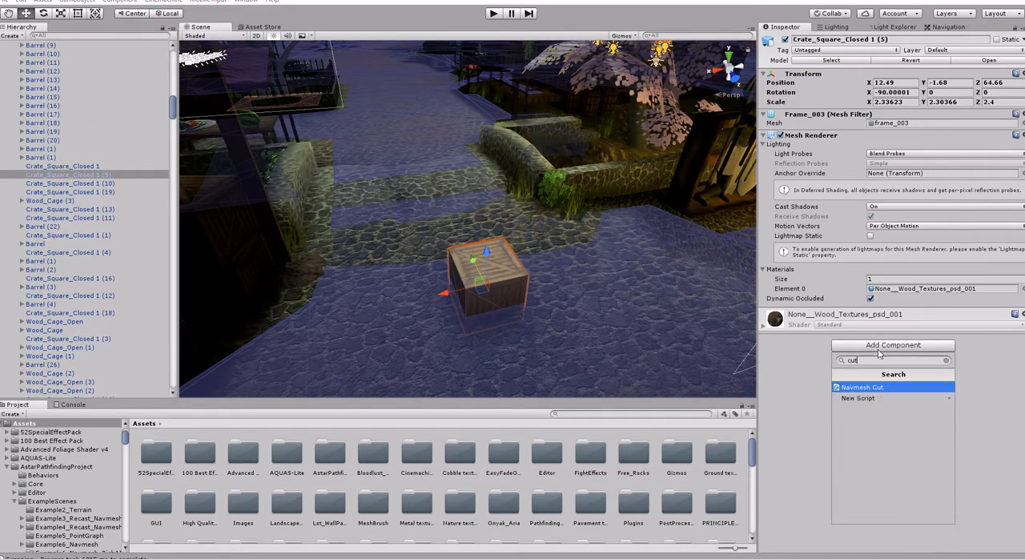
pyautogui.press('Return')
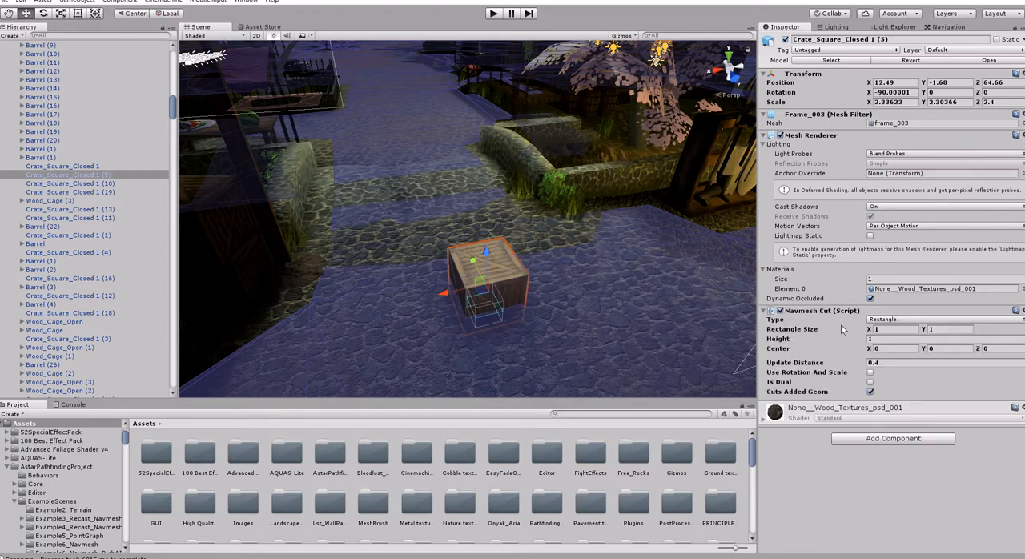
# - Size the crate's Navmesh Cut with Rectangle Size X 3 and Y 3, Height 4, and Center Y 1
pyautogui.moveTo(585, 281); pyautogui.dragTo(561, 262, button='right')
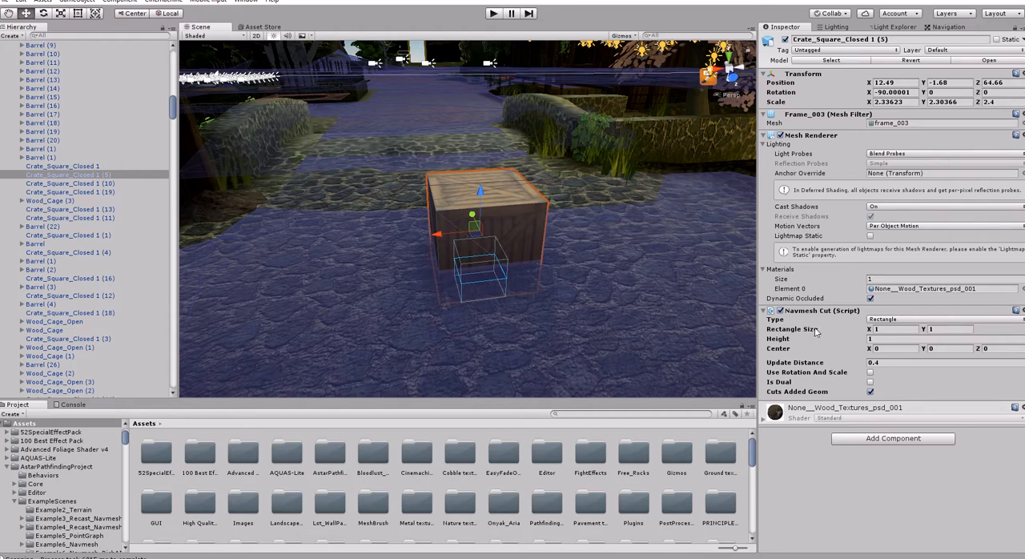
pyautogui.click(893, 330)
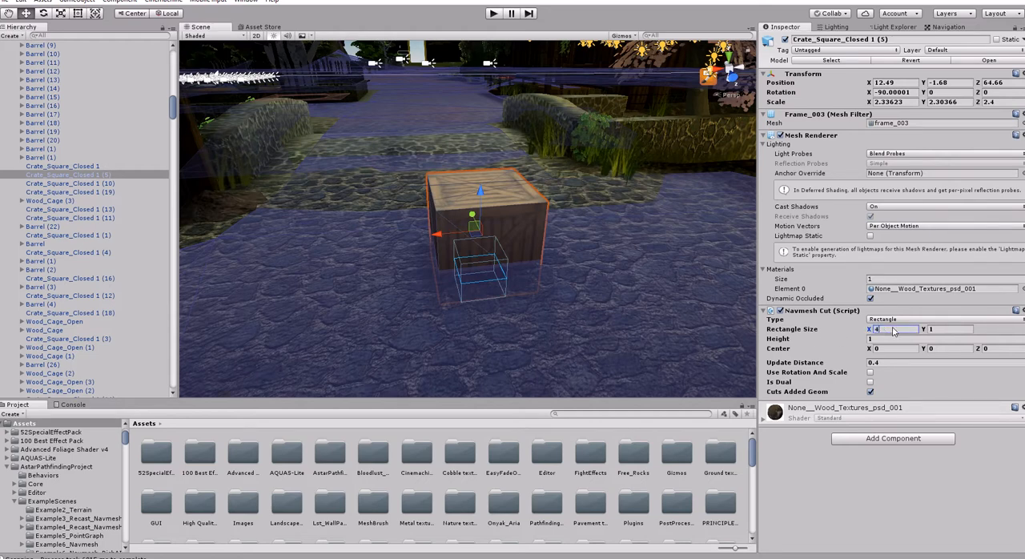
pyautogui.write('3')
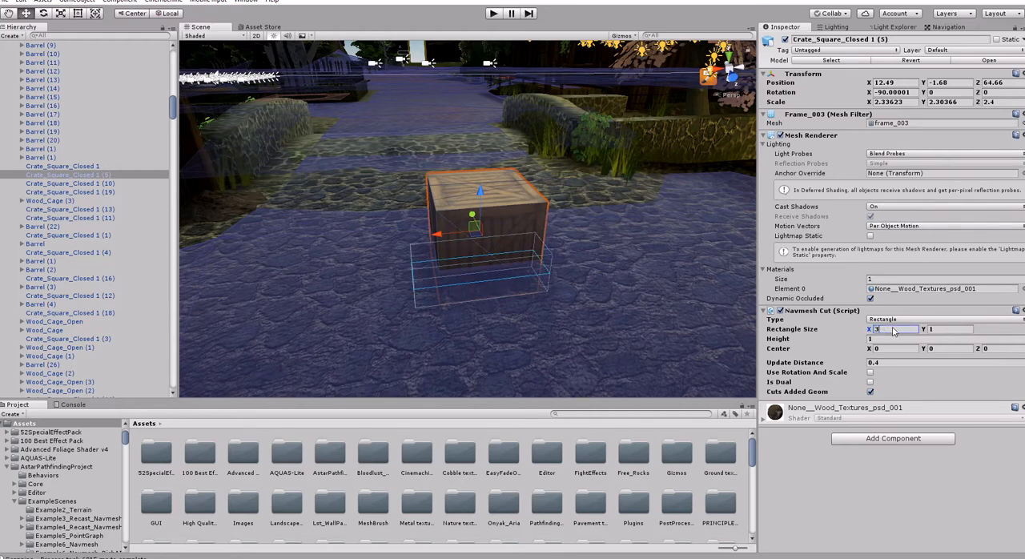
pyautogui.press('Tab')
pyautogui.write('3')
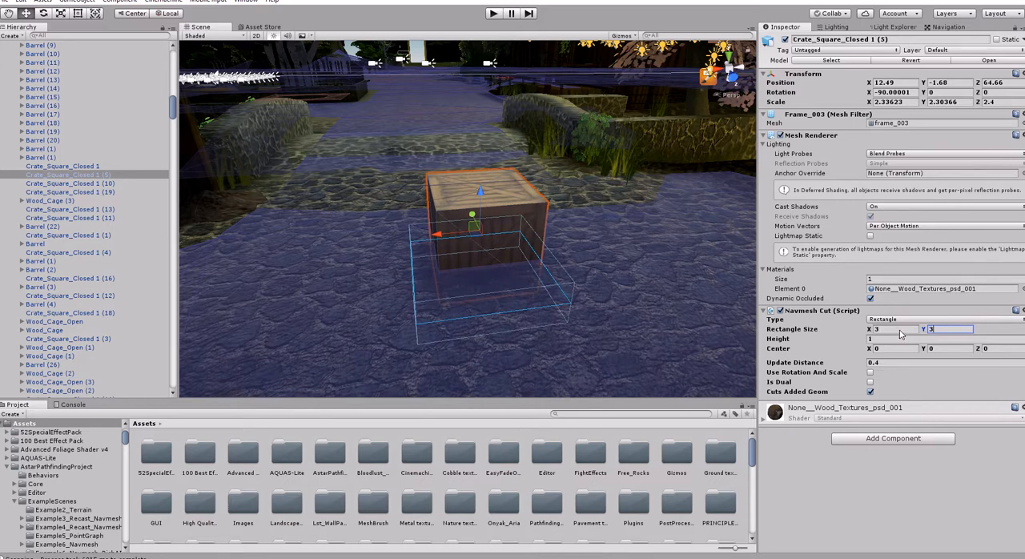
pyautogui.click(903, 339)
pyautogui.write('4')
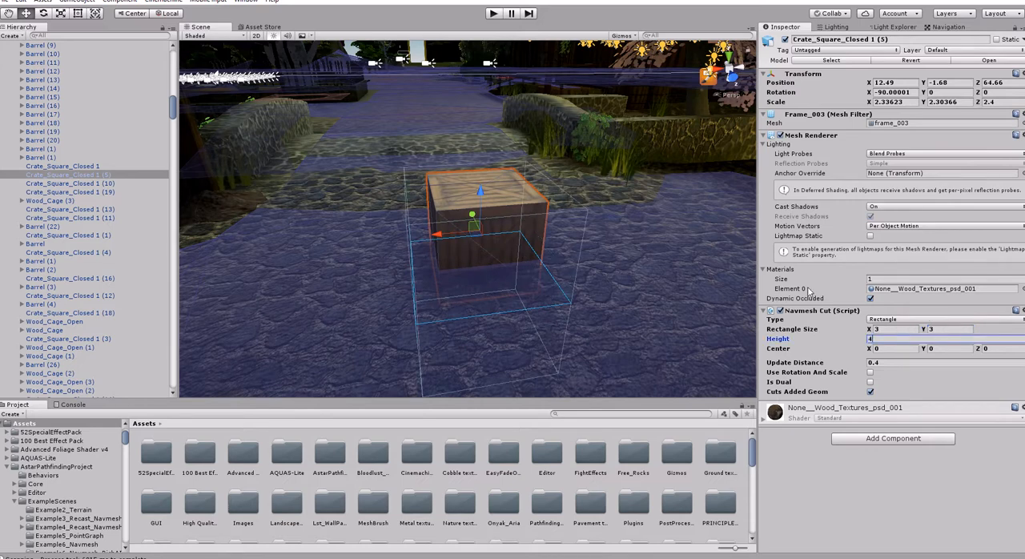
pyautogui.click(941, 349)
pyautogui.write('1')
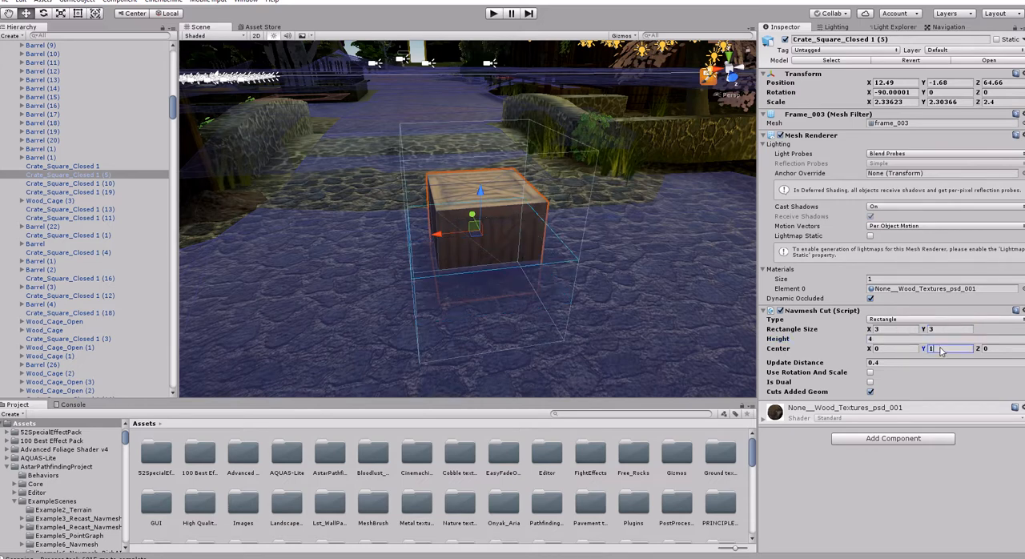
# - Set the crate's Navmesh Cut Rectangle Size to X 2 and Y 2
pyautogui.moveTo(507, 274); pyautogui.dragTo(525, 245, button='right')
pyautogui.click(893, 330)
pyautogui.write('2')
pyautogui.click(945, 331)
pyautogui.write('2awsd')
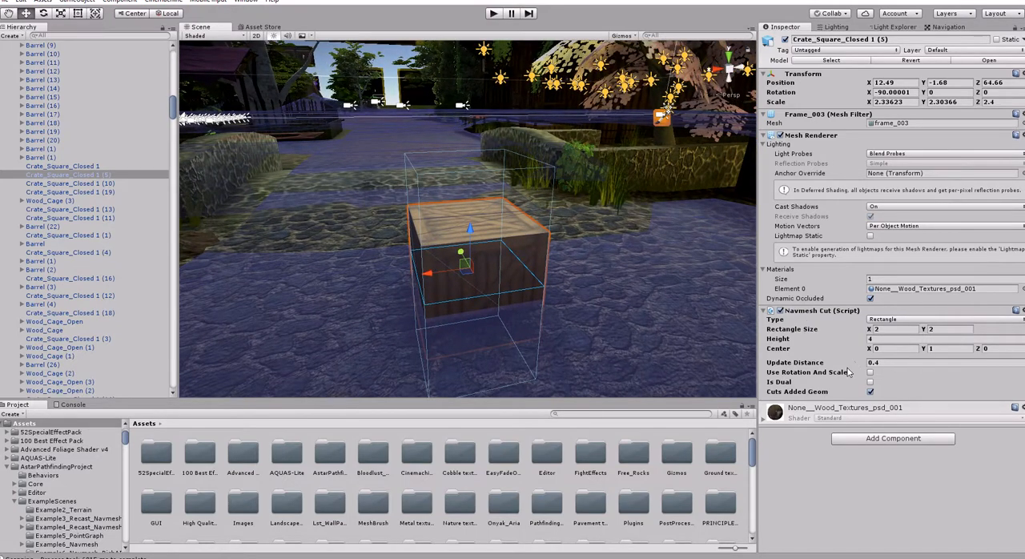
# - Add a Tile Handler Helper component to the crate and set its Update Interval to 2
pyautogui.click(881, 436)
pyautogui.write('Tile')
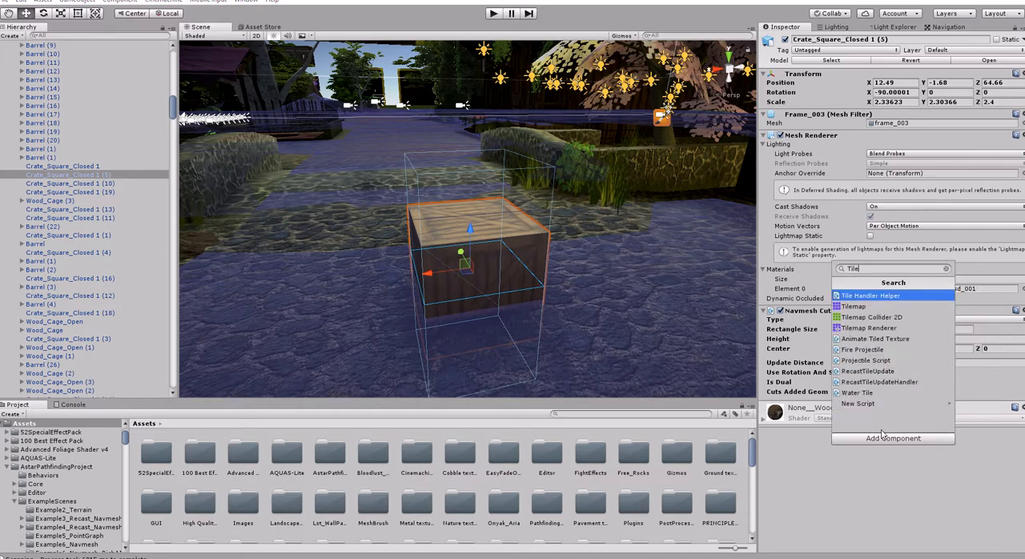
pyautogui.press('Return')
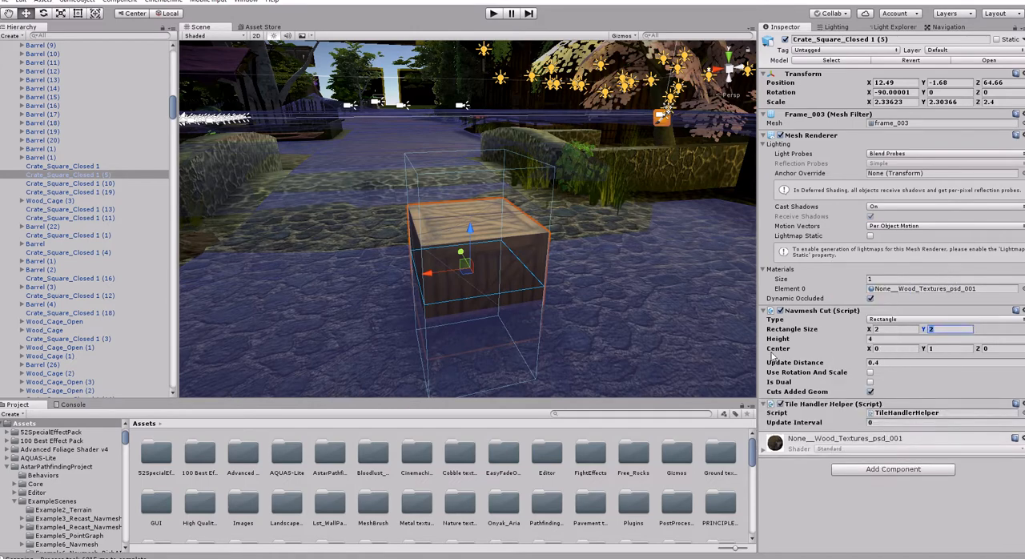
pyautogui.moveTo(542, 290); pyautogui.dragTo(405, 215, button='right')
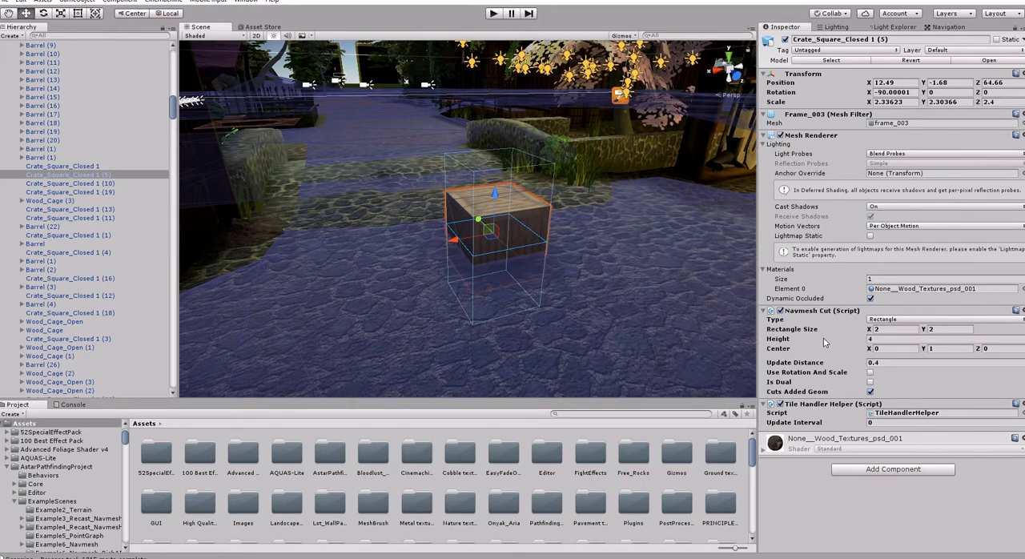
pyautogui.click(888, 423)
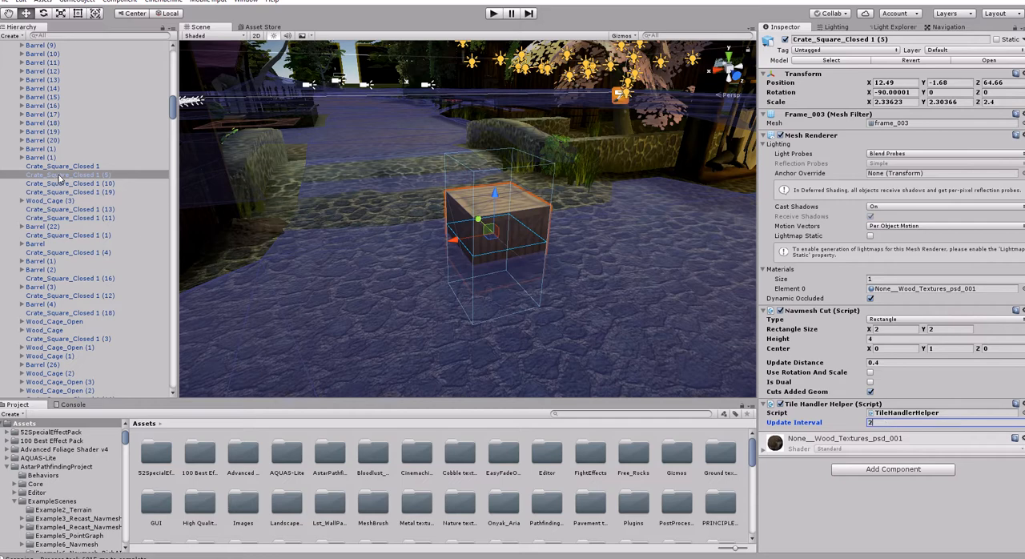
# - Save the scene and start play mode
pyautogui.click(6, 3)
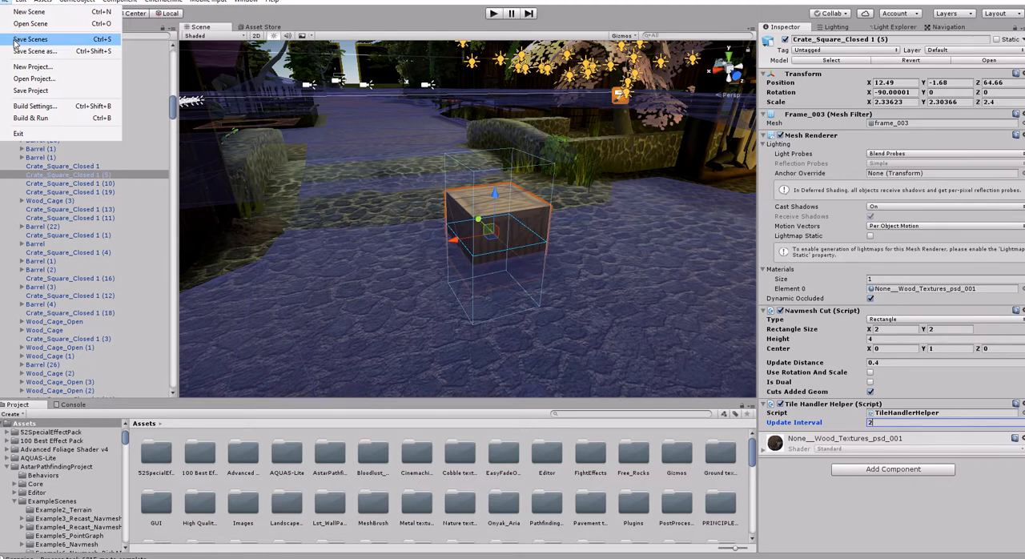
pyautogui.click(14, 44)
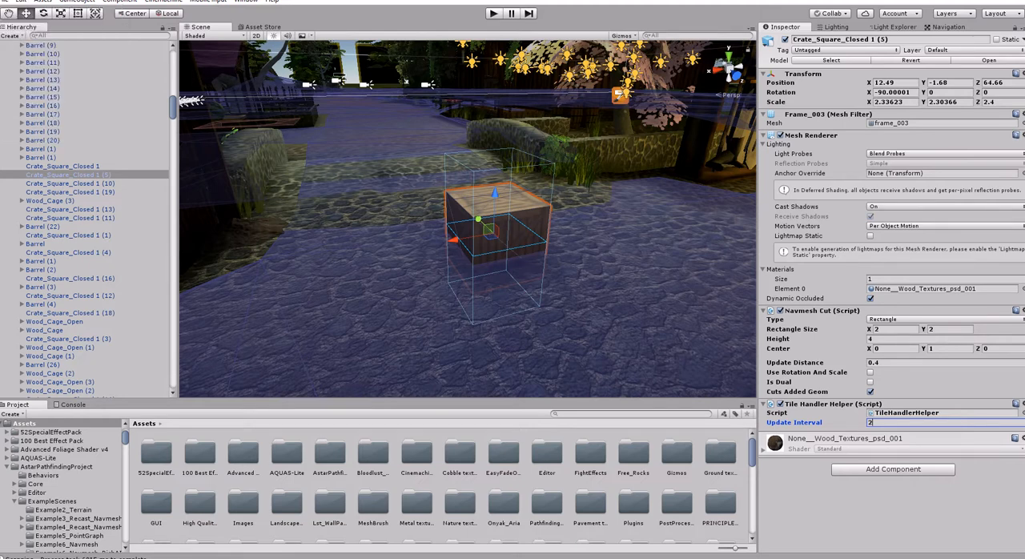
pyautogui.click(492, 14)
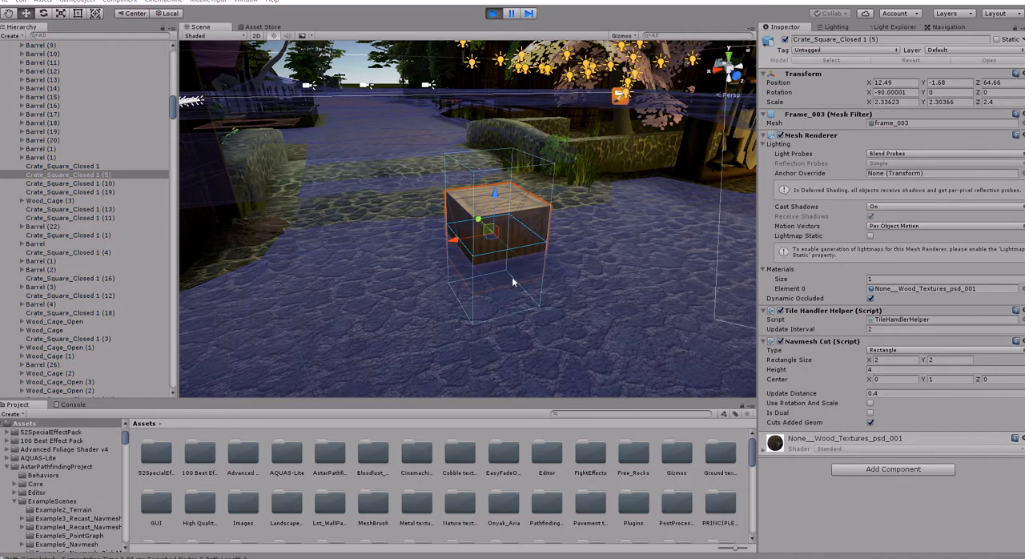
# - Move the crate across the street during play to about X 17.02, Z 68.45 and back to about X 10.6, Z 68.82 to test the navmesh cut
pyautogui.click(426, 243)
pyautogui.click(475, 234)
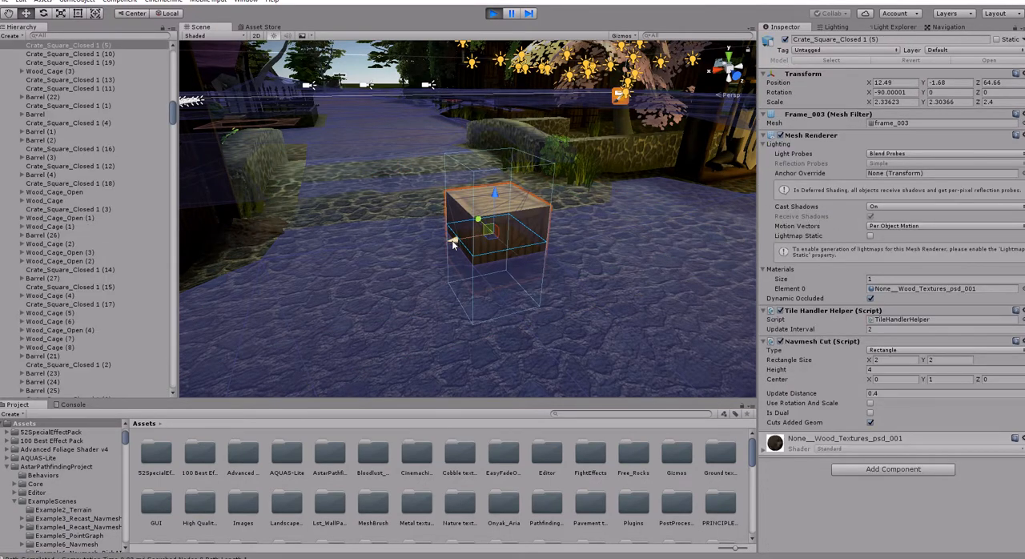
pyautogui.moveTo(460, 240); pyautogui.dragTo(331, 260)
pyautogui.moveTo(556, 270); pyautogui.dragTo(508, 299, button='right')
pyautogui.scroll(-3, 500, 303)
pyautogui.moveTo(403, 232); pyautogui.dragTo(383, 330)
pyautogui.moveTo(527, 292); pyautogui.dragTo(596, 309, button='right')
pyautogui.scroll(-4, 581, 305)
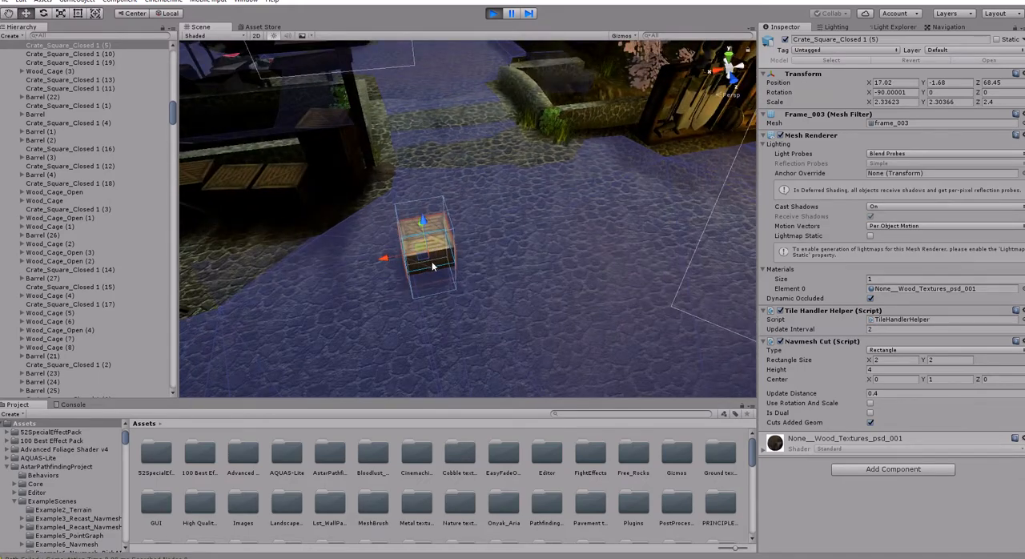
pyautogui.moveTo(432, 267); pyautogui.dragTo(578, 251)
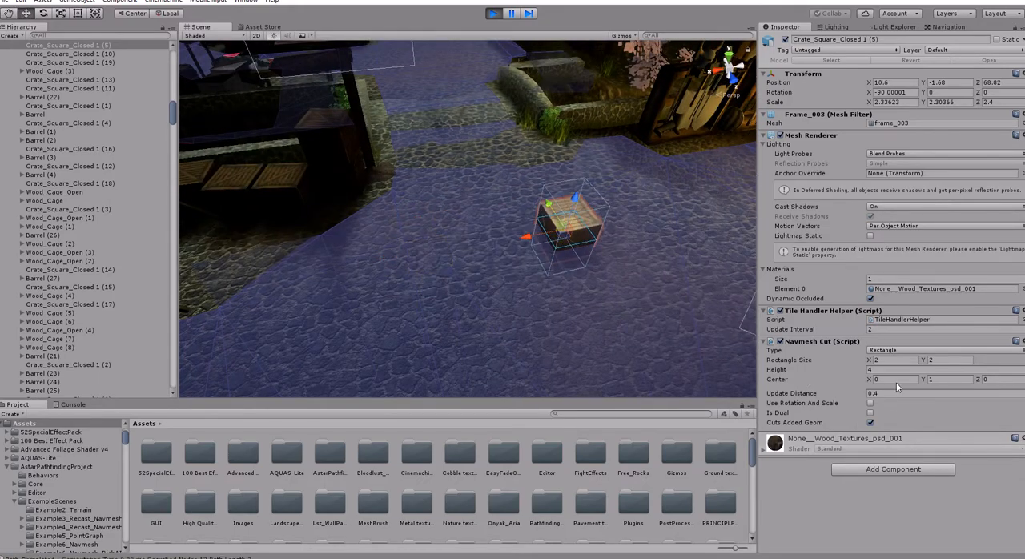
# - Set the Tile Handler Helper's Update Interval to 0.2 and move the crate to about X 12.47, Z 68.94
pyautogui.click(880, 327)
pyautogui.moveTo(561, 247); pyautogui.dragTo(513, 254)
pyautogui.moveTo(621, 249); pyautogui.dragTo(654, 232, button='right')
# - Examine the navmesh around the crate and across the village square while the scene is running
pyautogui.press('w')
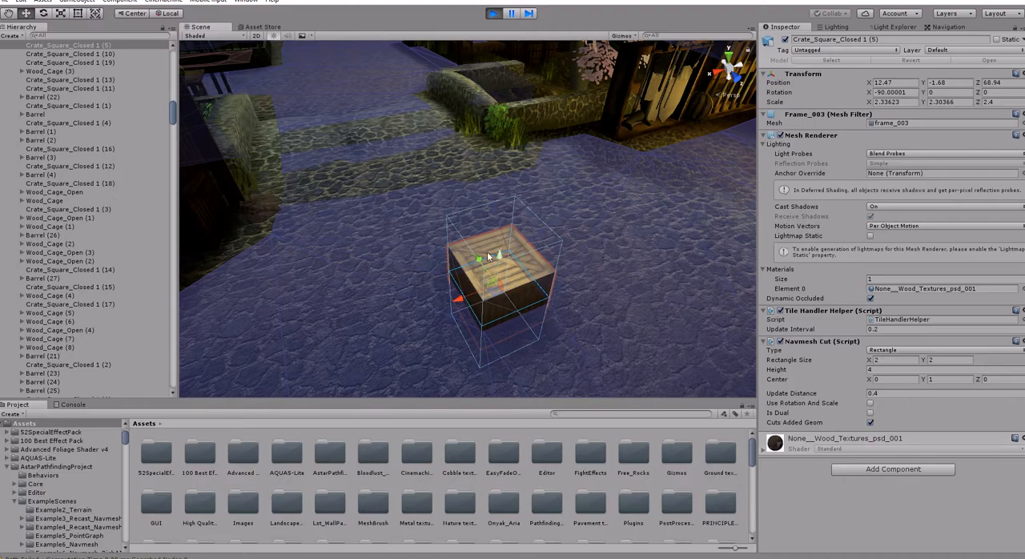
pyautogui.moveTo(576, 268); pyautogui.dragTo(1009, 249, button='right')
pyautogui.press('w')
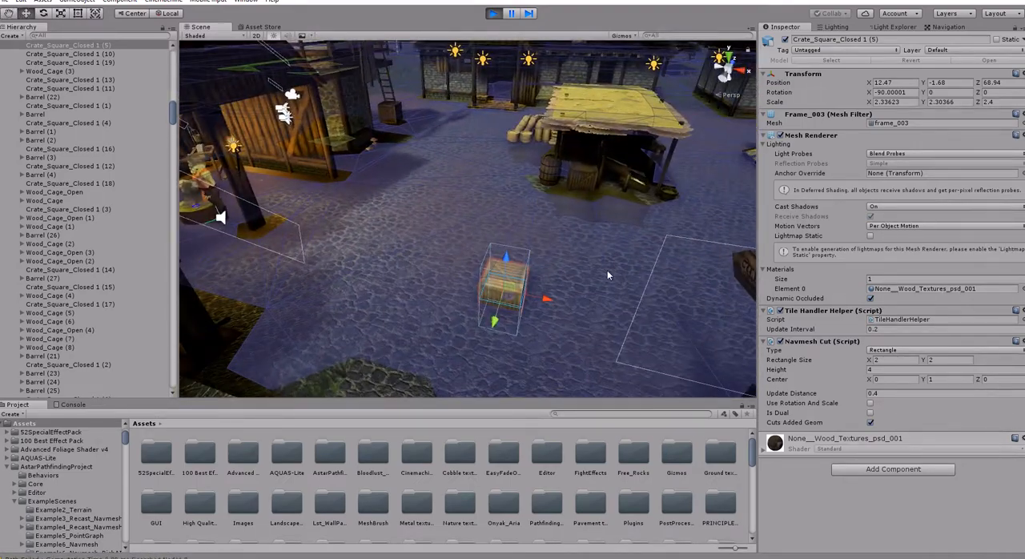
pyautogui.moveTo(607, 270); pyautogui.dragTo(263, 259, button='right')
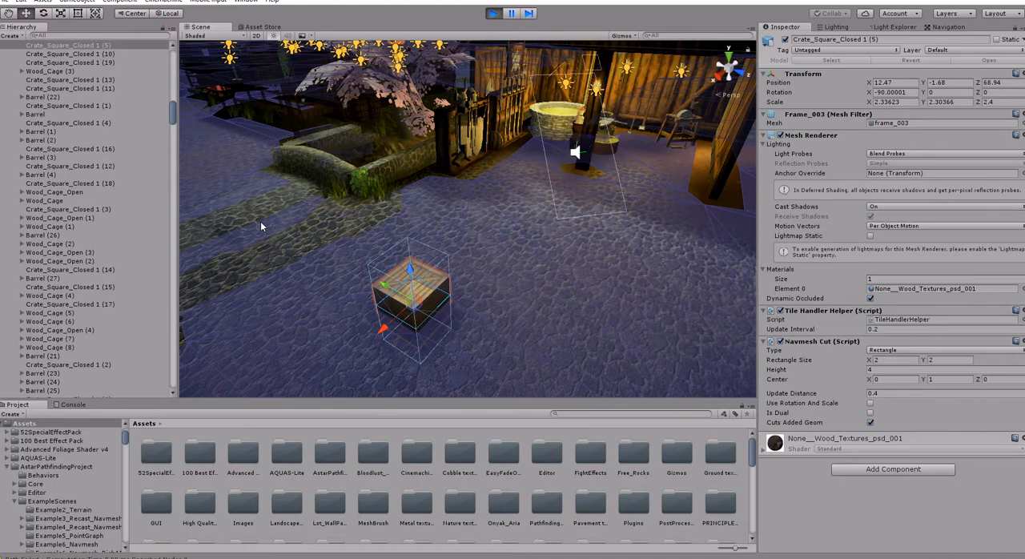
pyautogui.press('w')
pyautogui.moveTo(491, 244); pyautogui.dragTo(840, 209, button='right')
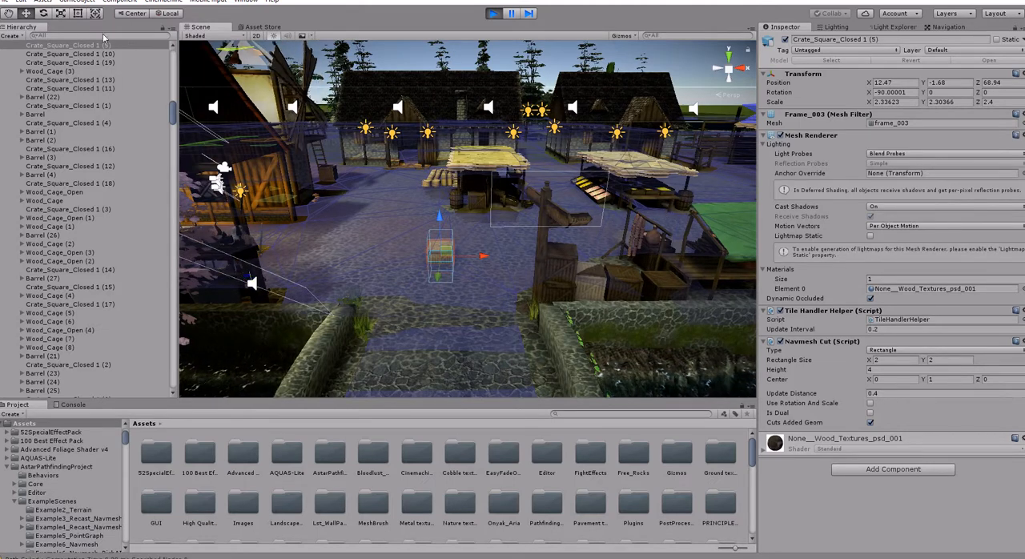